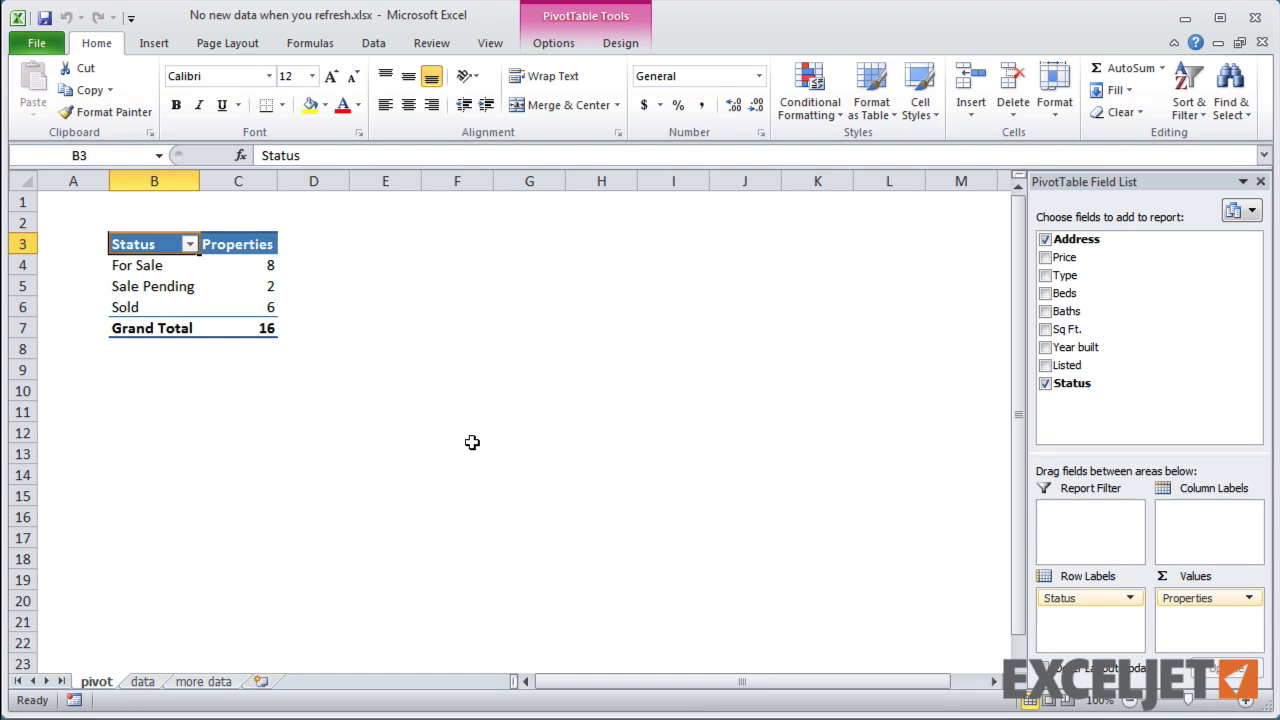
# Step: Copy the property rows B5:J14 from the more data sheet and paste them below the data sheet's listings, starting at B21
pyautogui.click(145, 686)
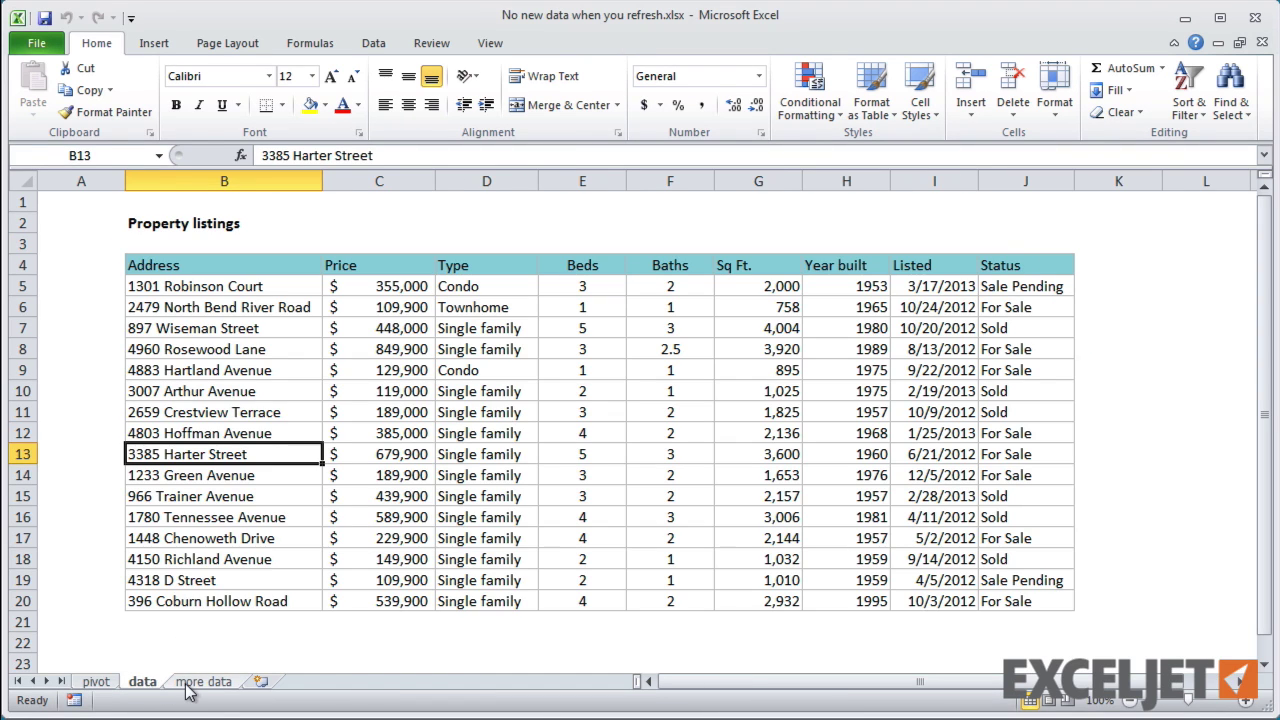
pyautogui.click(192, 685)
pyautogui.moveTo(229, 286); pyautogui.dragTo(1004, 476)
pyautogui.hotkey('ctrl', 'c')
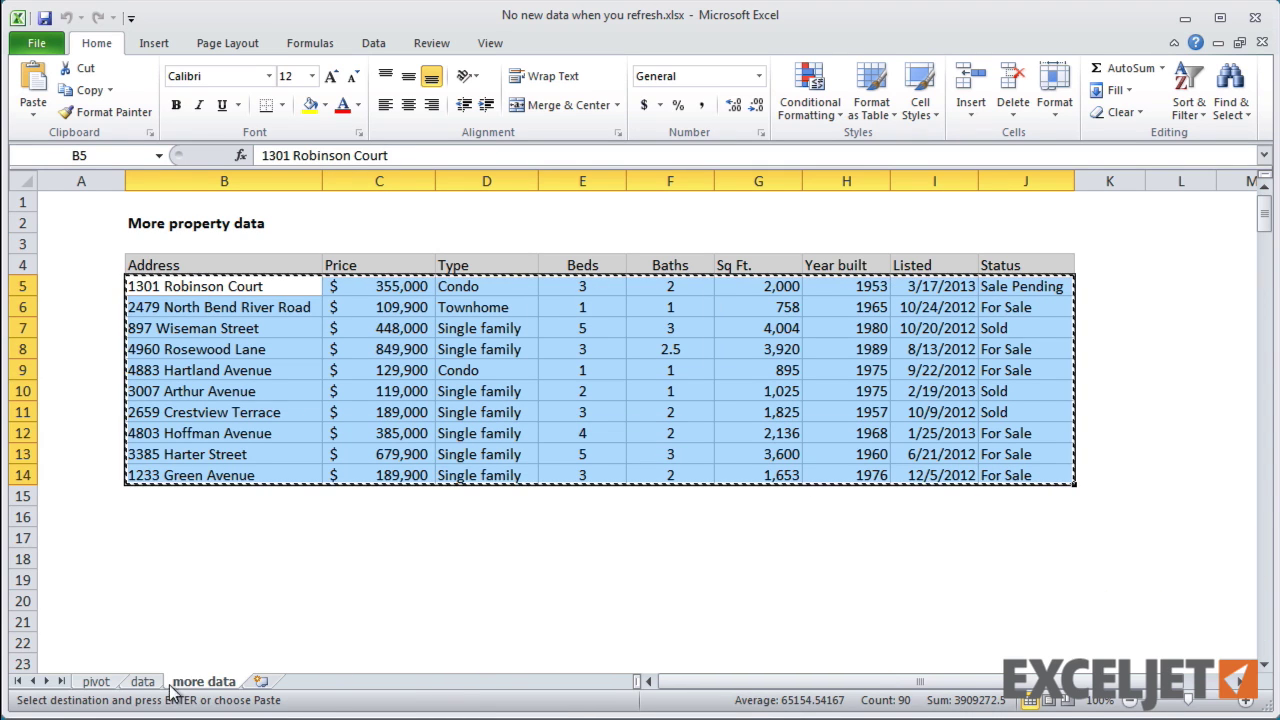
pyautogui.click(142, 682)
pyautogui.click(178, 620)
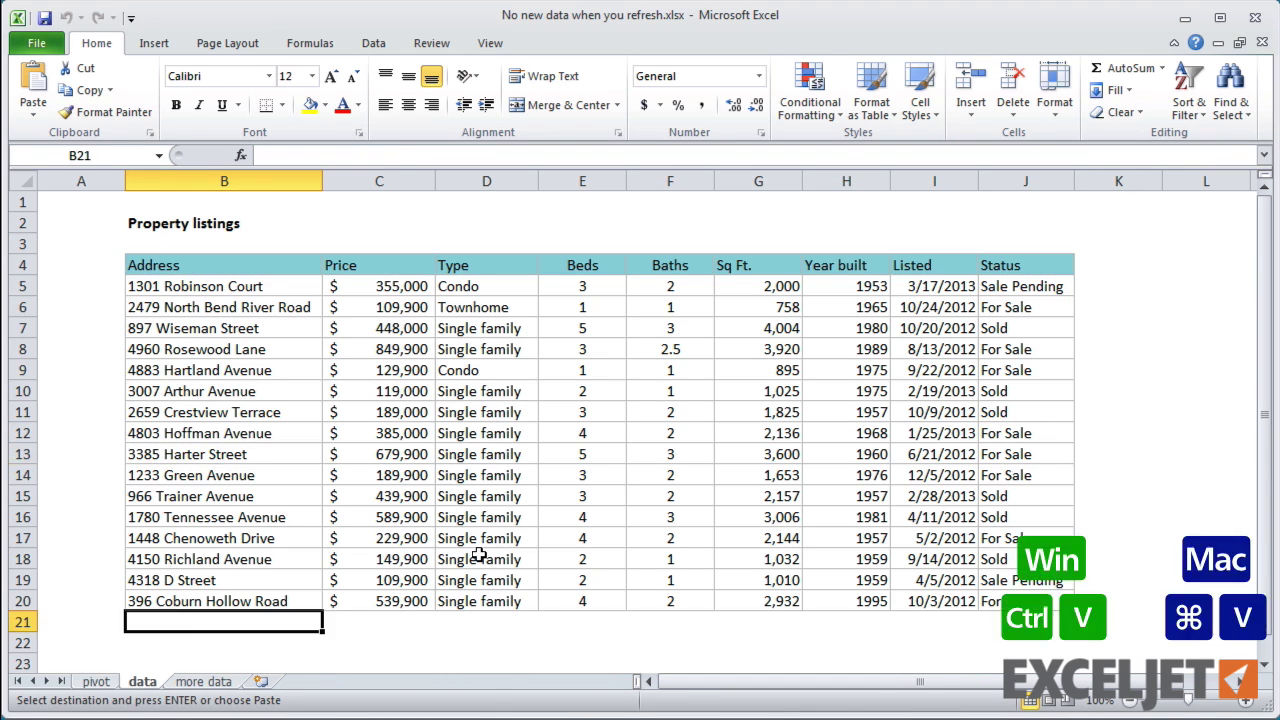
pyautogui.hotkey('ctrl', 'v')
# Step: Refresh the property status pivot table on the pivot sheet
pyautogui.click(100, 681)
pyautogui.rightClick(243, 307)
pyautogui.click(318, 394)
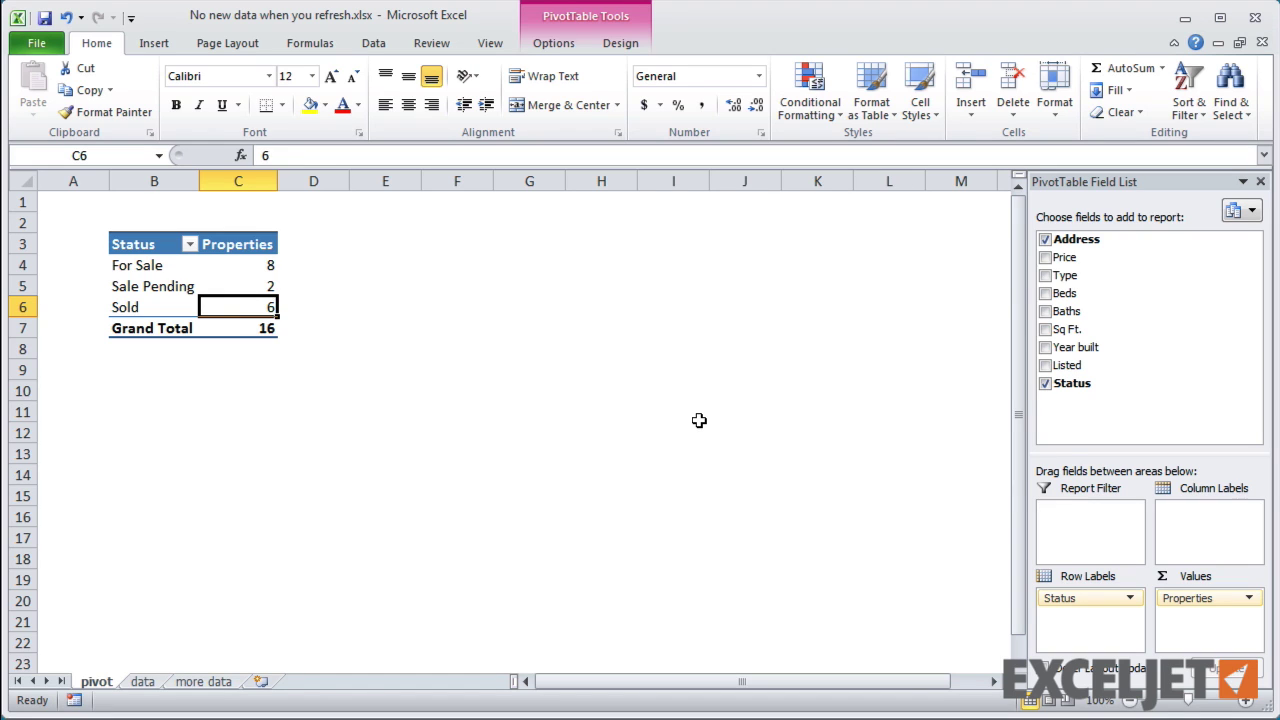
# Step: Change the pivot table's data source to the range data!$B$4:$J$30
pyautogui.click(552, 44)
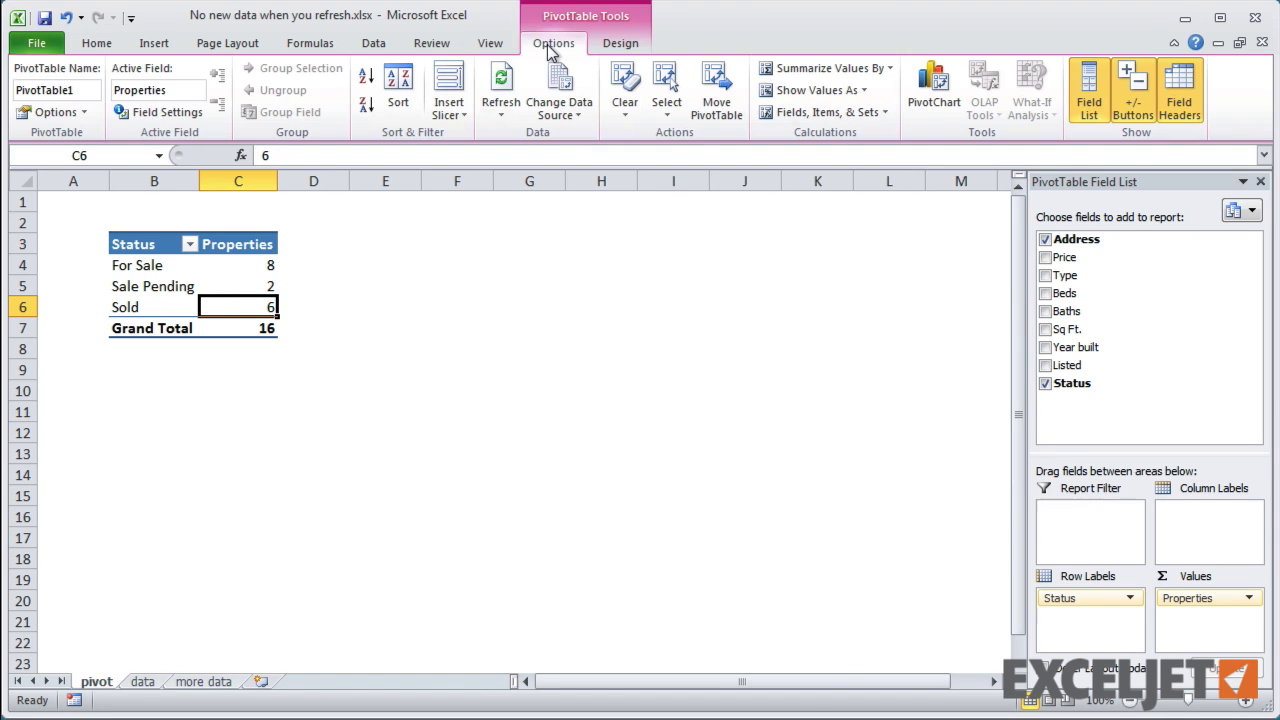
pyautogui.click(559, 82)
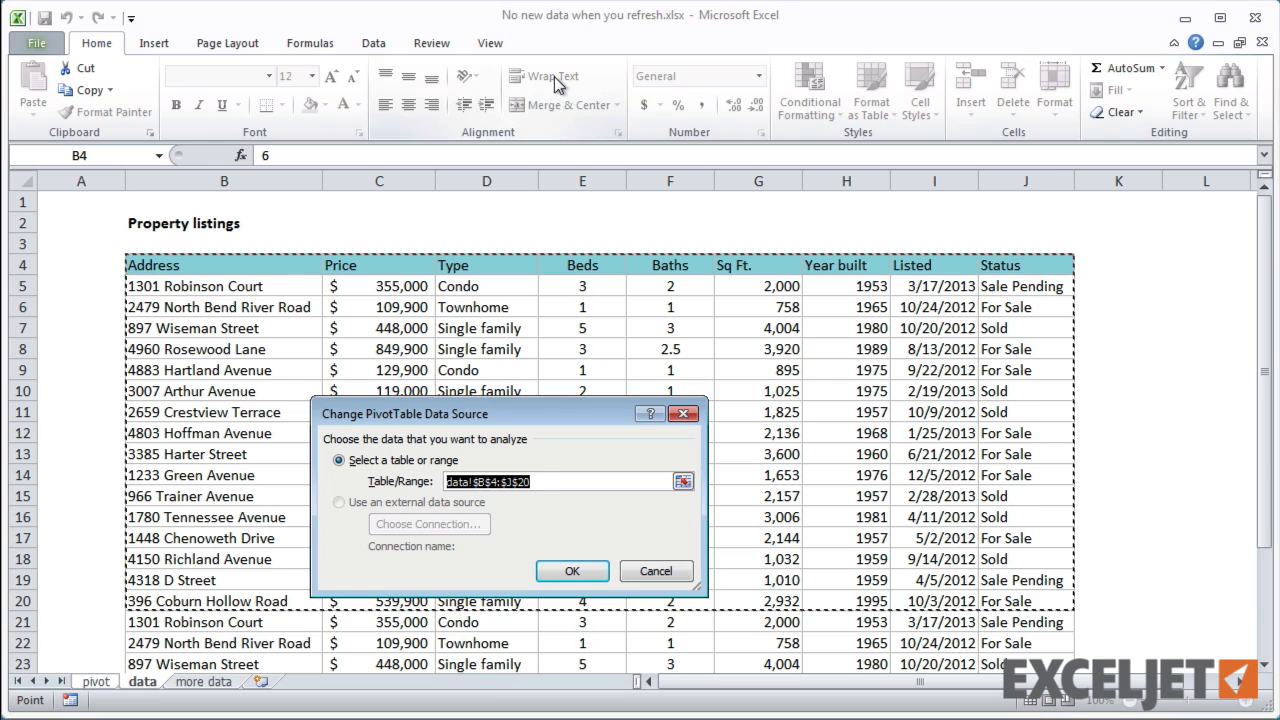
pyautogui.click(682, 481)
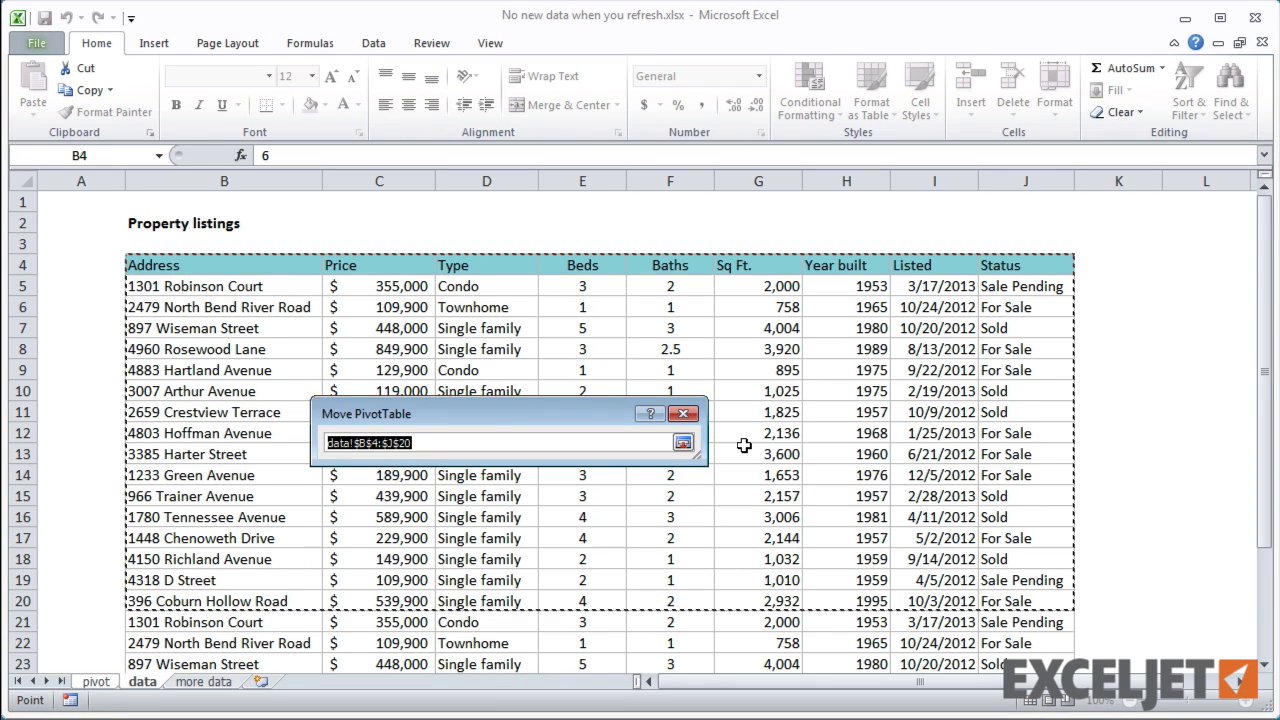
pyautogui.click(744, 446)
pyautogui.hotkey('ctrl', 'a')
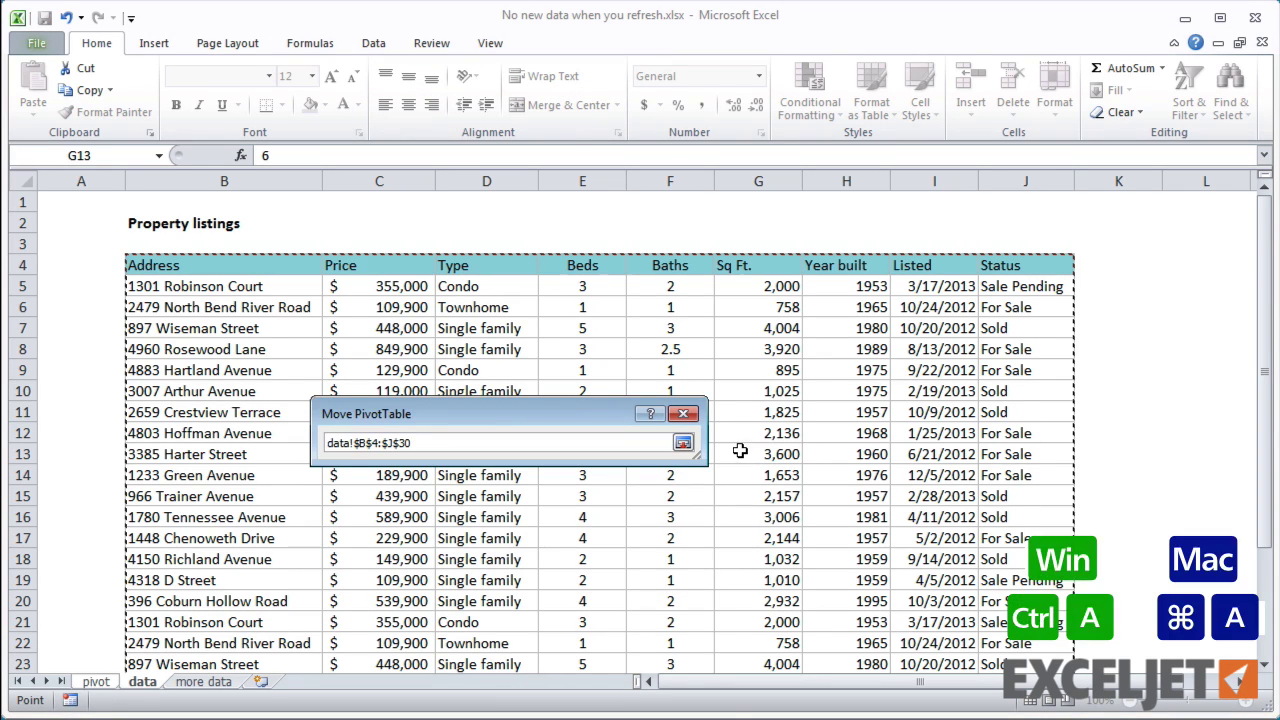
pyautogui.click(683, 443)
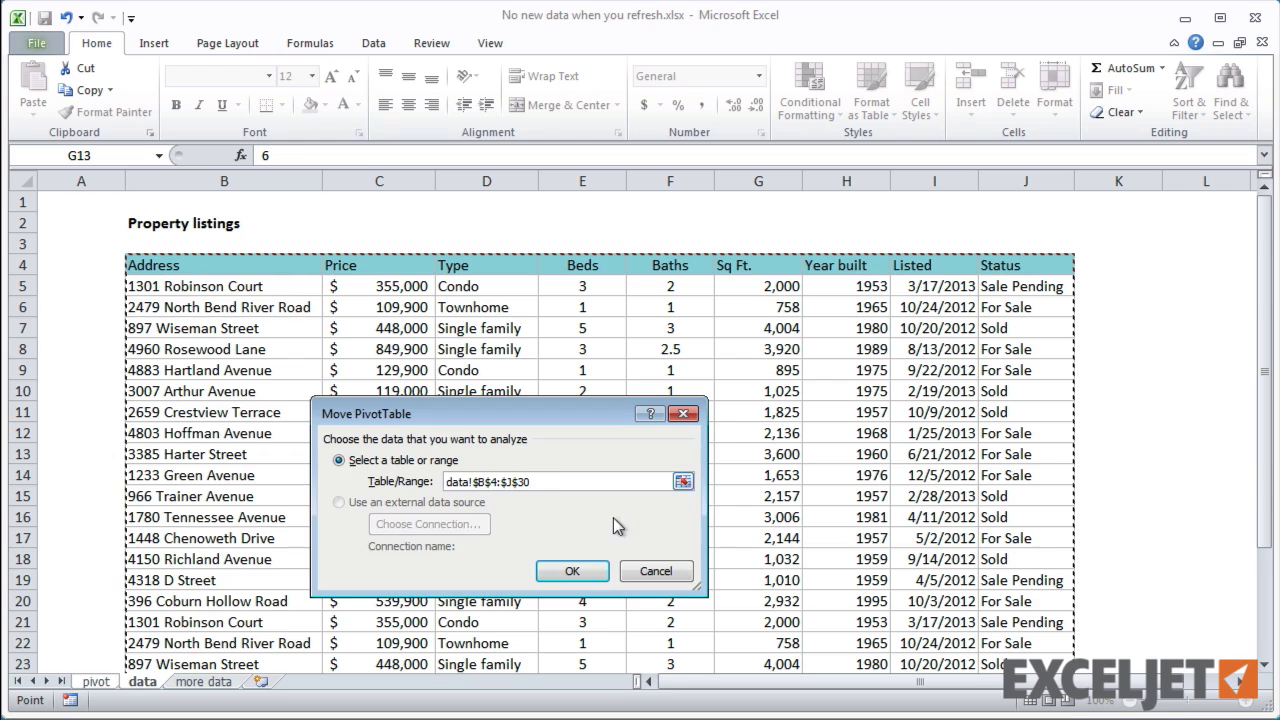
pyautogui.click(568, 573)
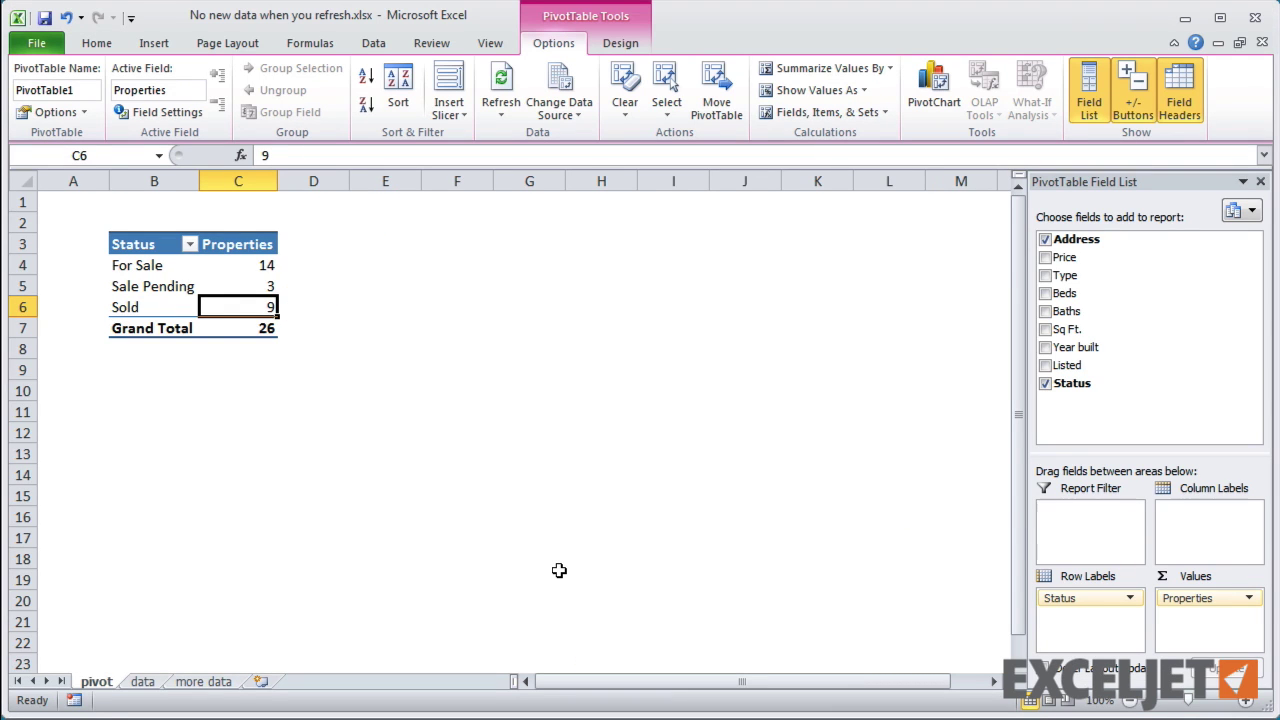
# Step: Undo the pivot table's data source change and the paste of the extra rows on the data sheet
pyautogui.hotkey('ctrl', 'z')
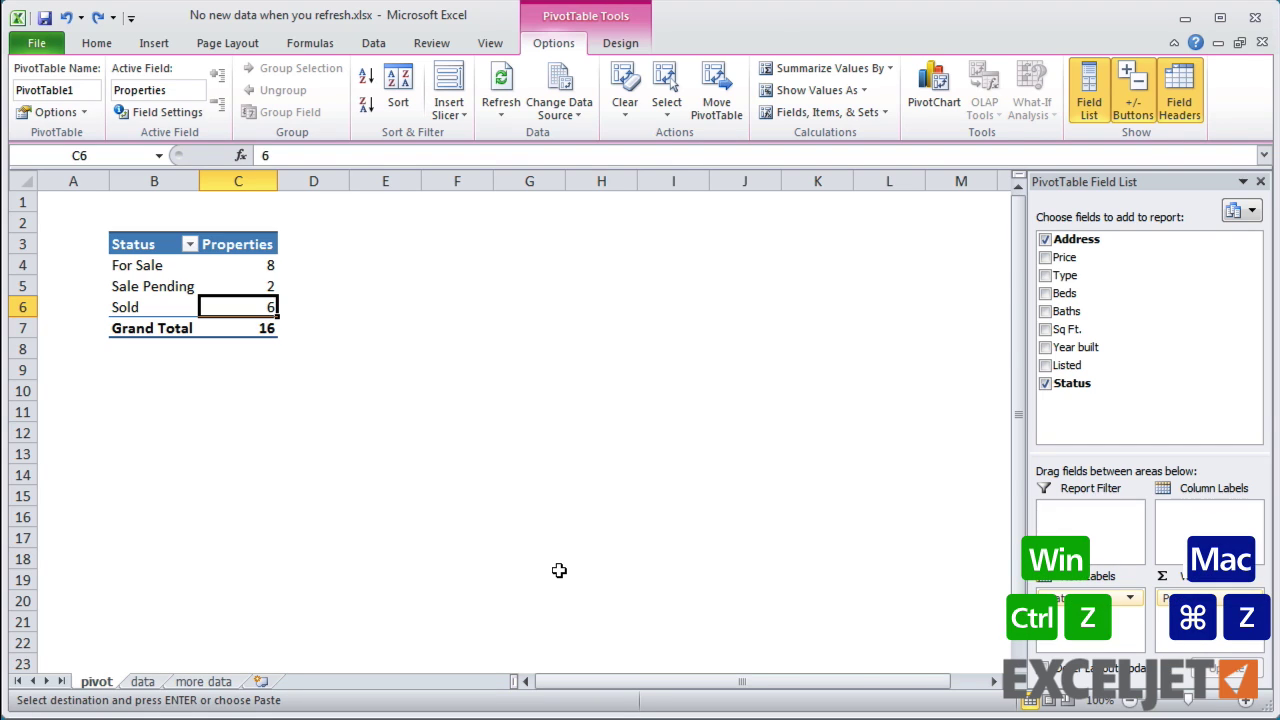
pyautogui.hotkey('ctrl', 'z')
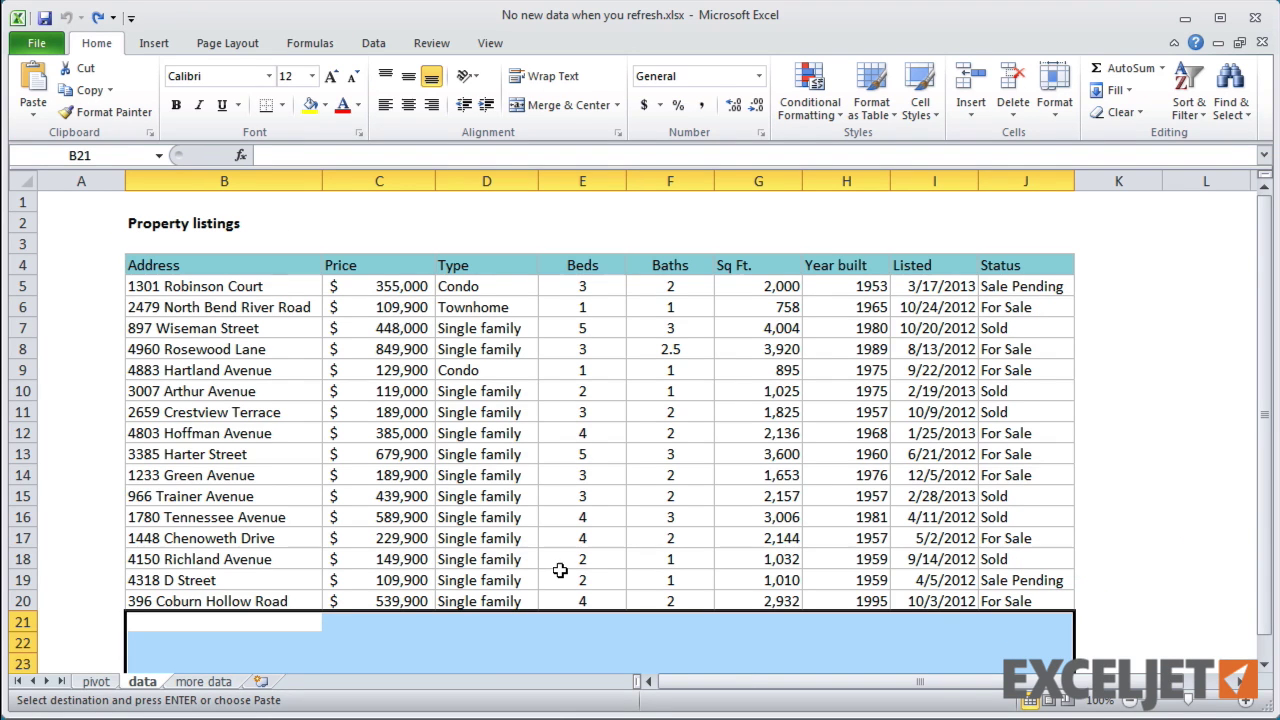
# Step: Convert the property listings in B4:J20 on the data sheet into an Excel table with headers
pyautogui.click(338, 428)
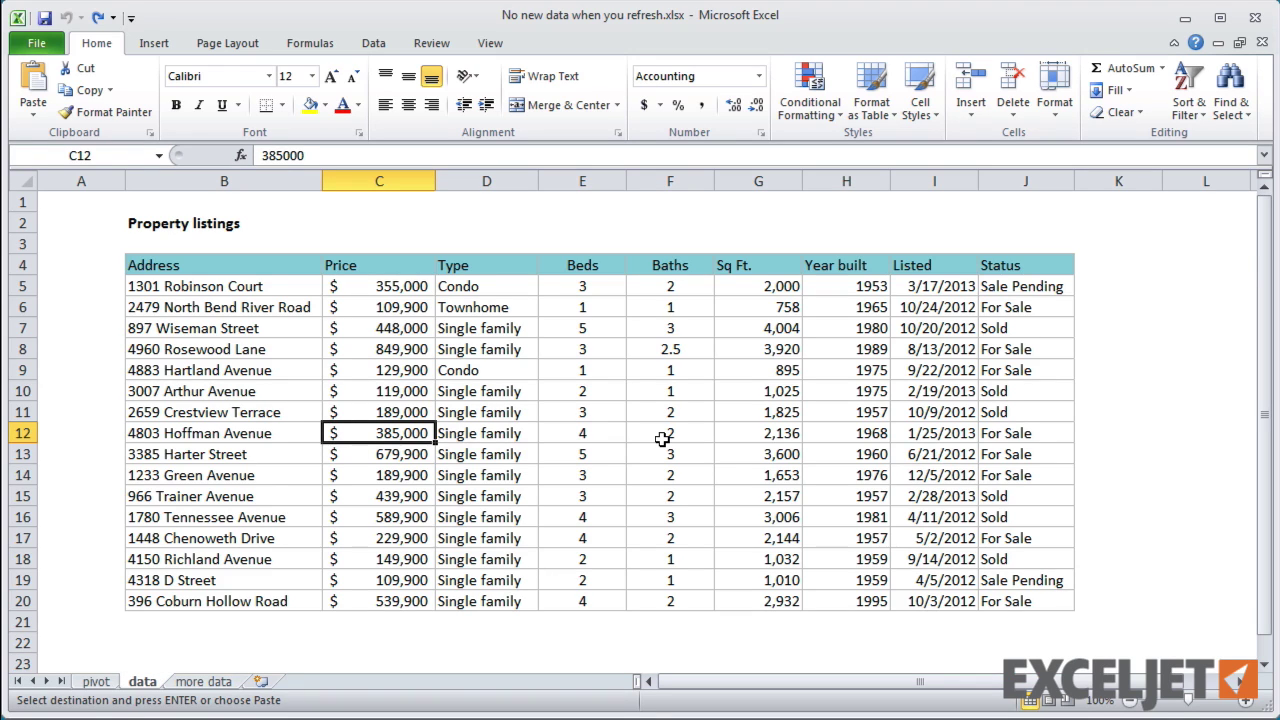
pyautogui.hotkey('ctrl', 't')
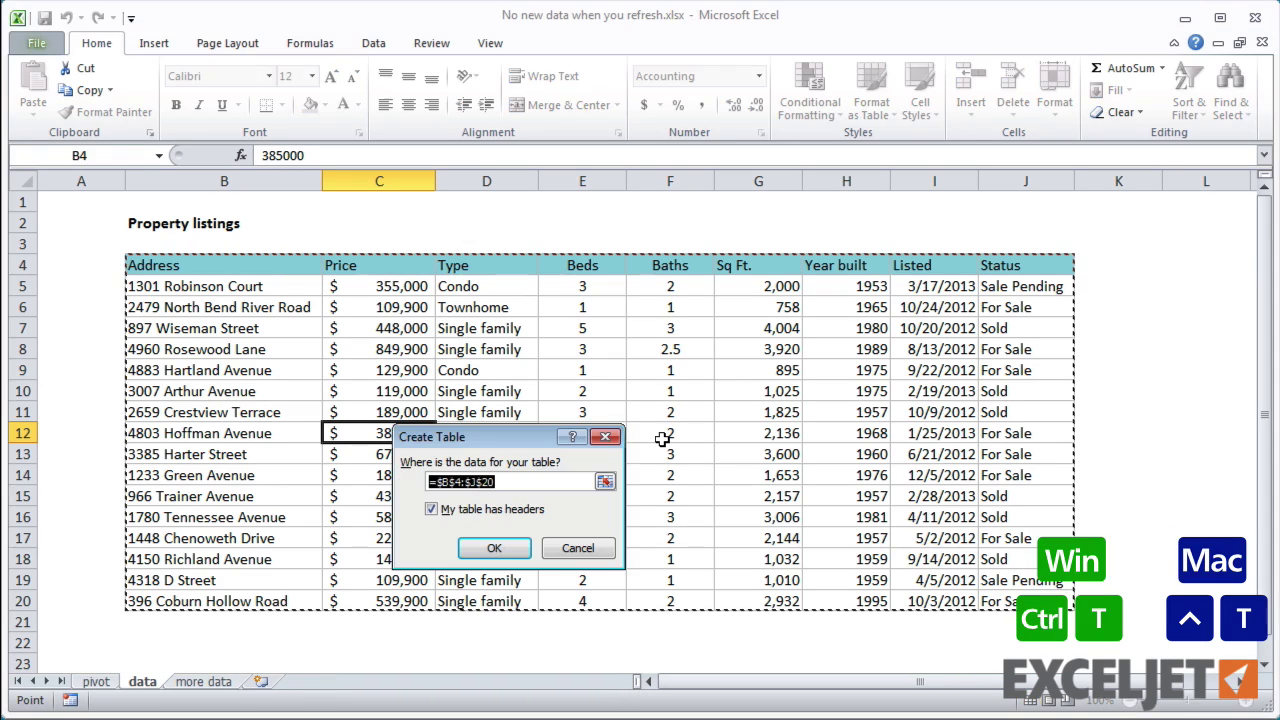
pyautogui.click(475, 552)
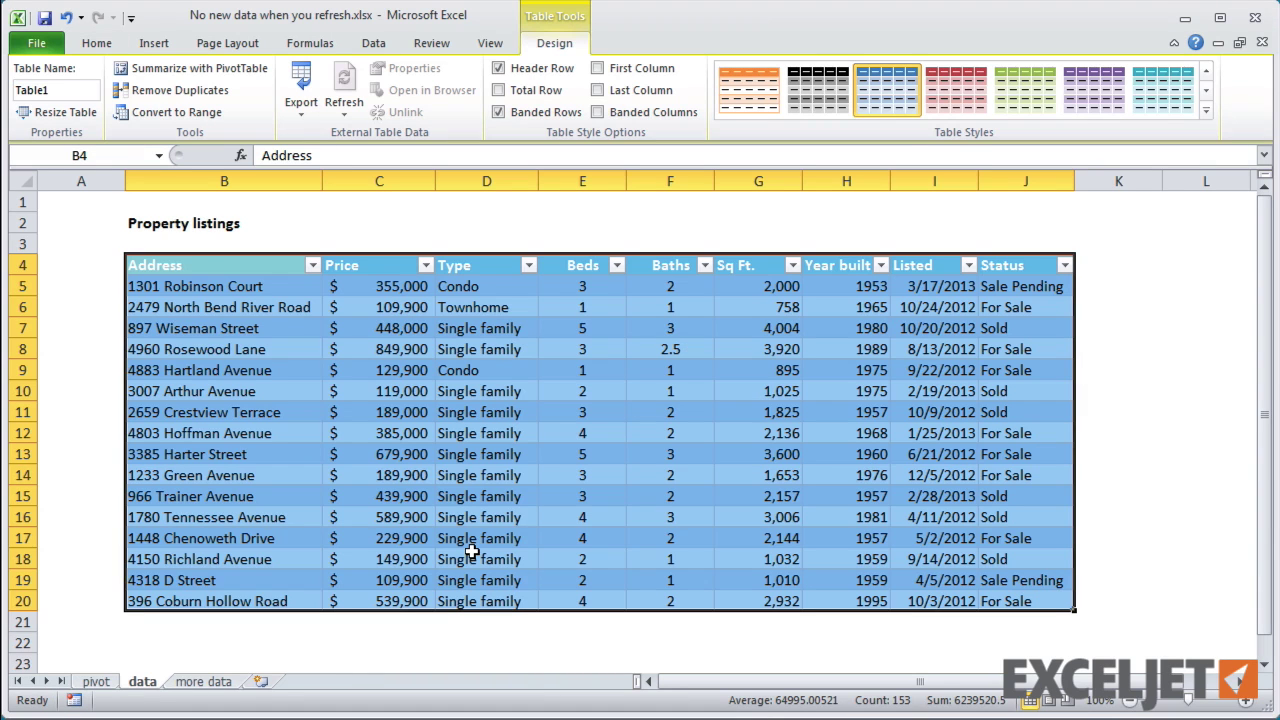
# Step: Copy the property rows B5:J14 from the more data sheet and paste them directly below the data sheet's table at B21
pyautogui.click(200, 683)
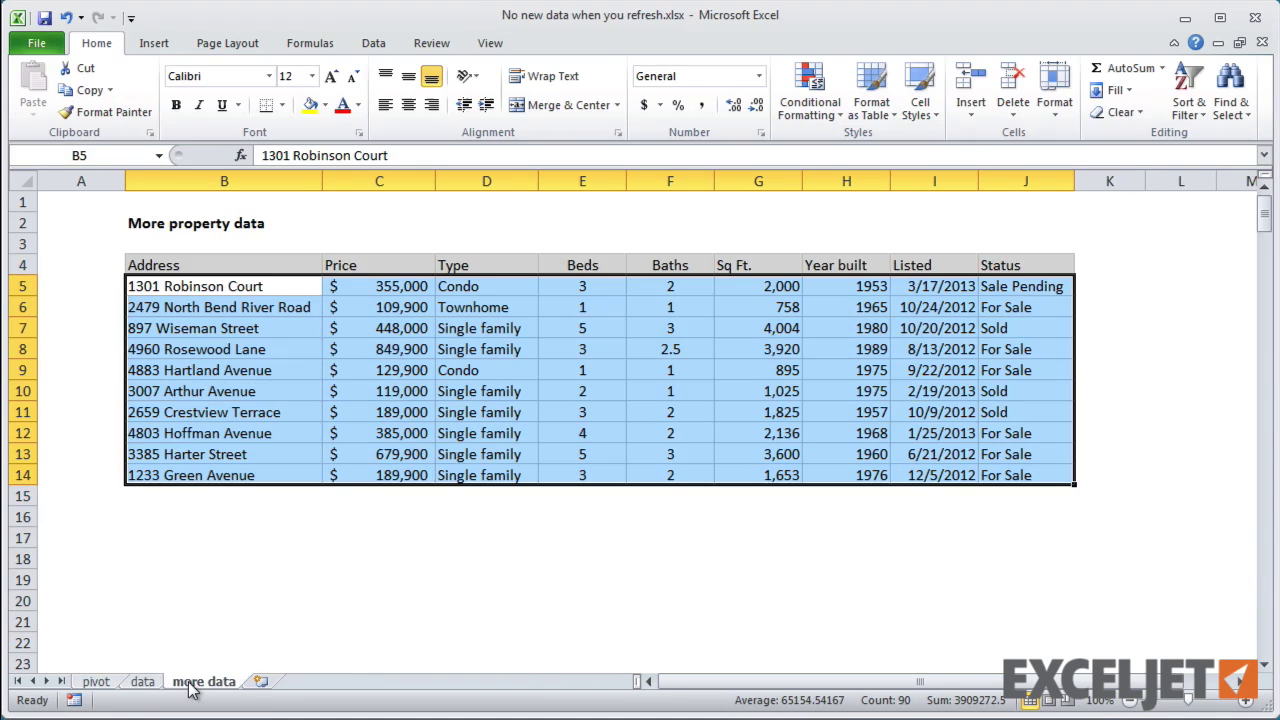
pyautogui.hotkey('ctrl', 'c')
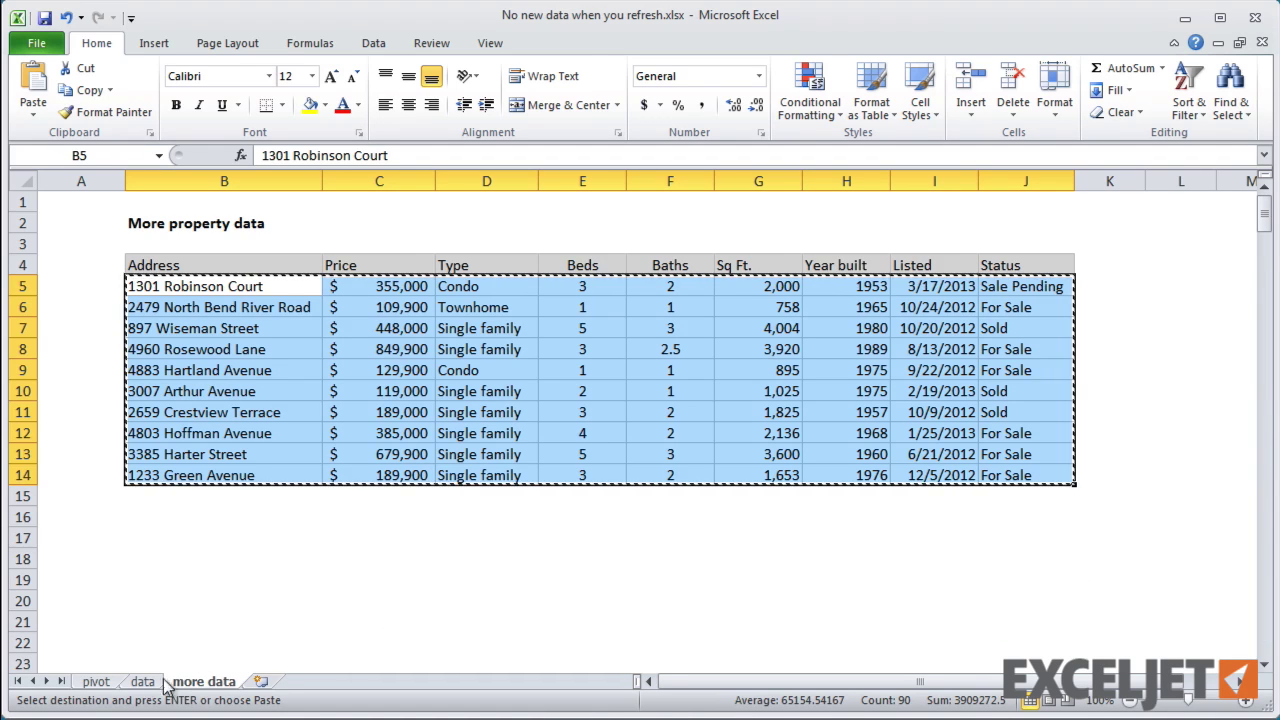
pyautogui.click(143, 683)
pyautogui.click(180, 625)
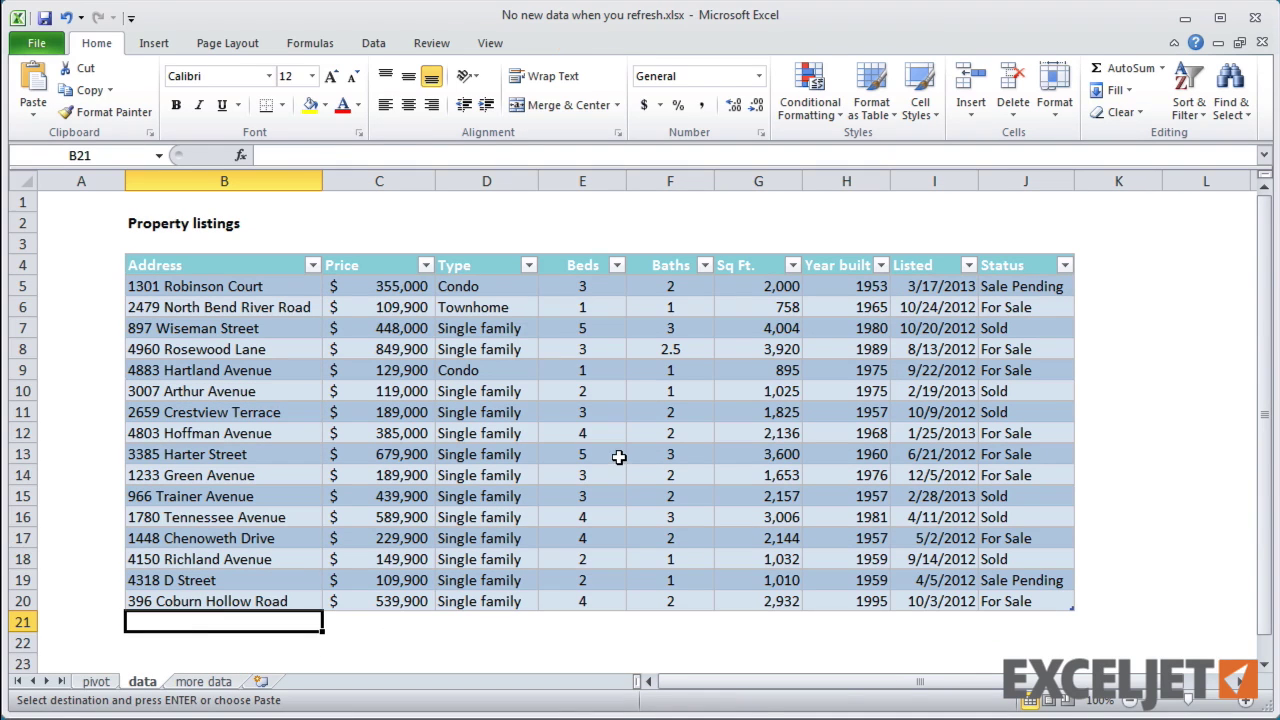
pyautogui.hotkey('ctrl', 'v')
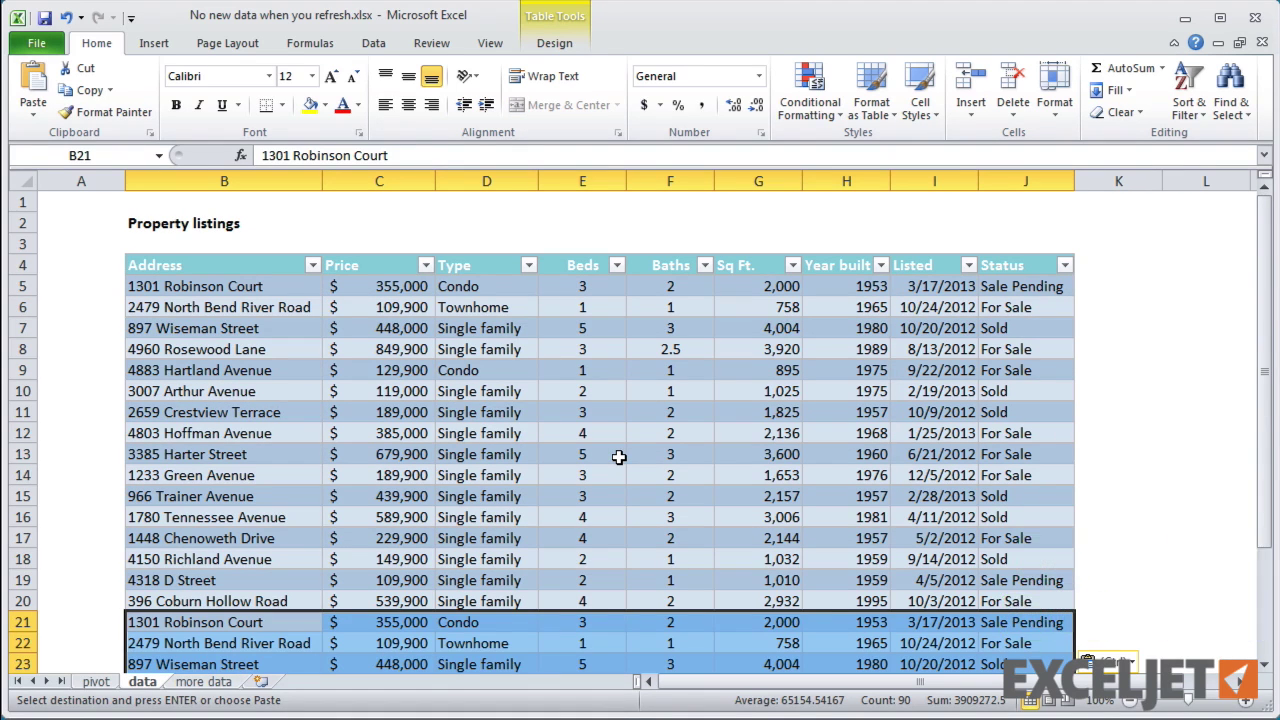
# Step: Refresh the pivot table on the pivot sheet to take in the rows added to the table
pyautogui.click(97, 682)
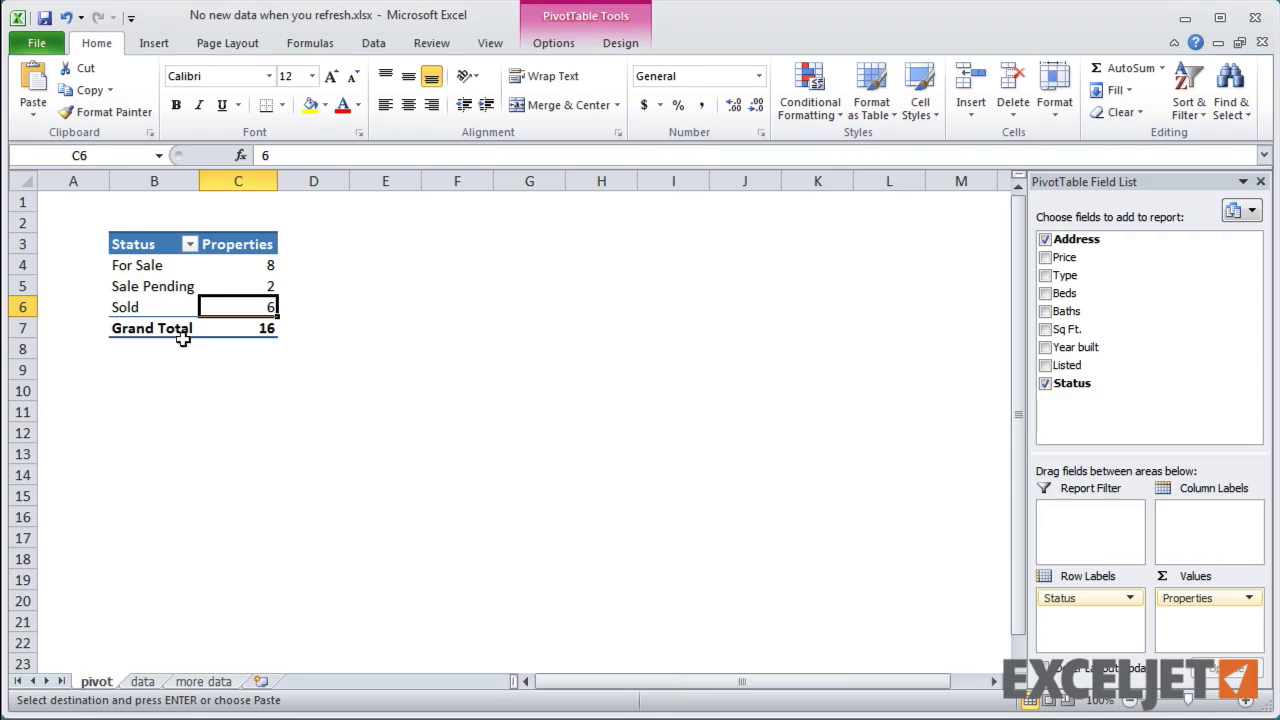
pyautogui.rightClick(234, 284)
pyautogui.click(280, 368)
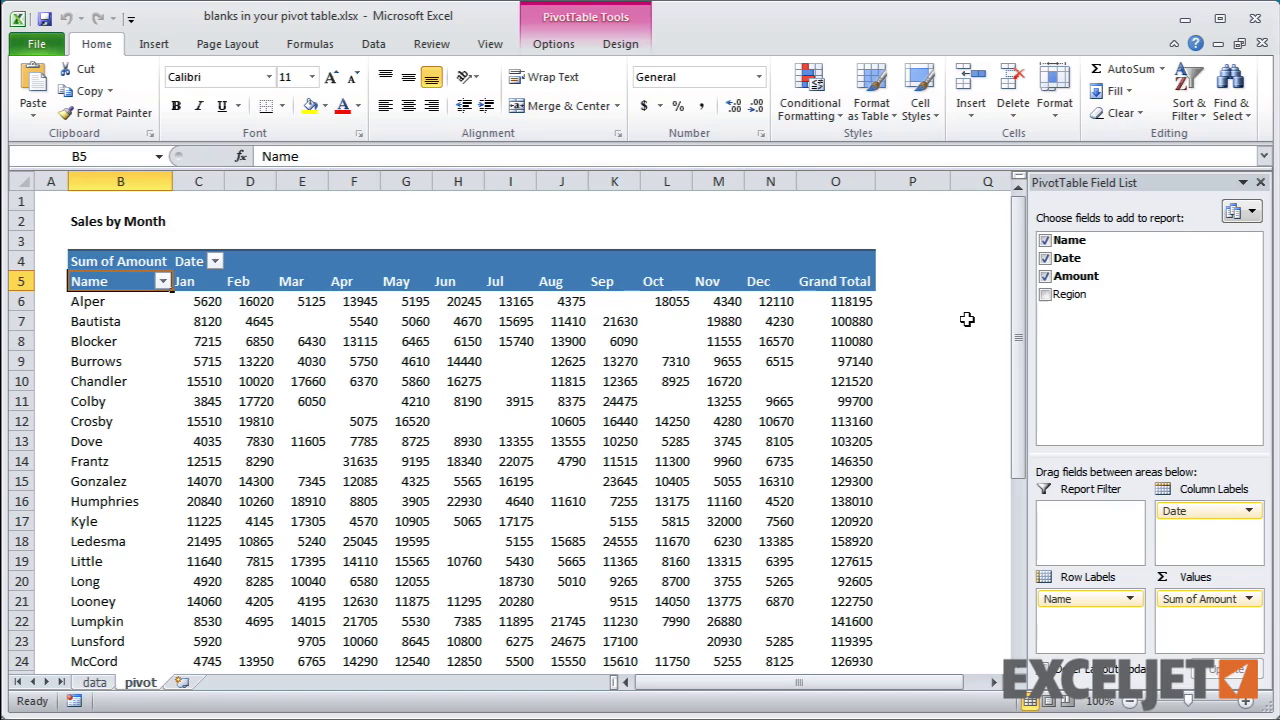
# Step: Set the Sales by Month pivot table's options to show 0 for empty cells
pyautogui.rightClick(414, 303)
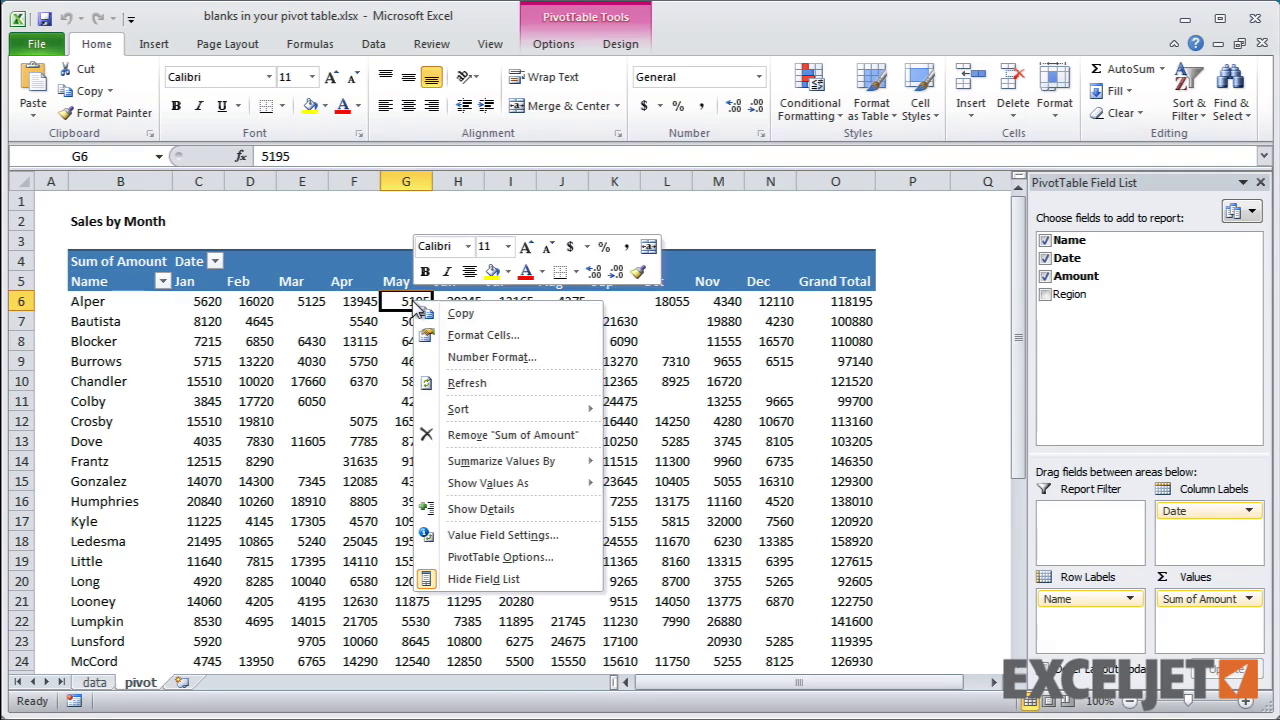
pyautogui.click(518, 556)
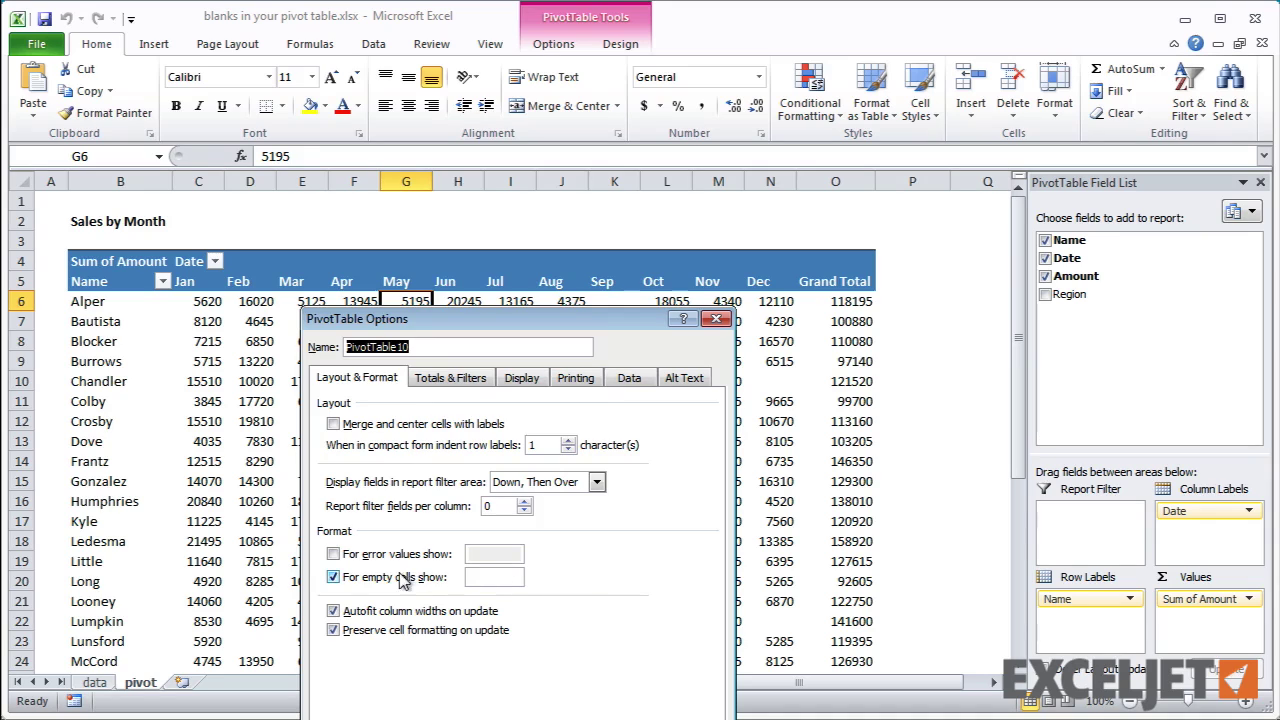
pyautogui.click(498, 579)
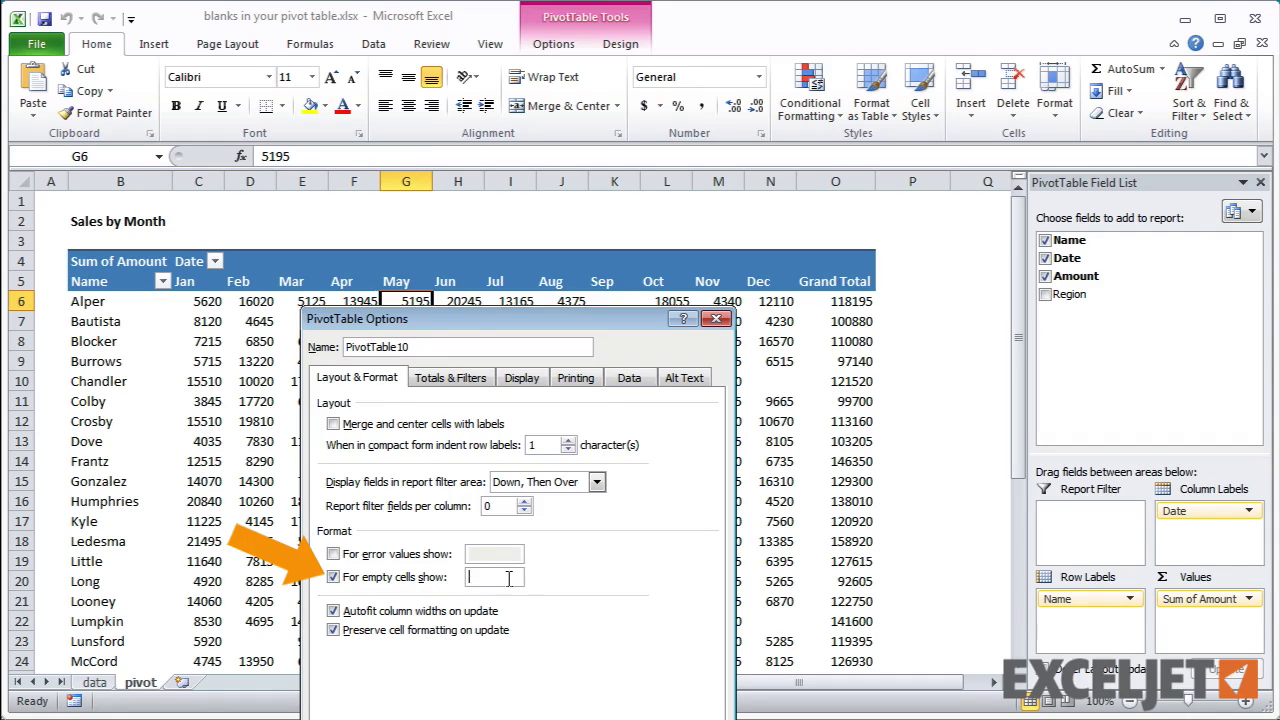
pyautogui.write('0')
pyautogui.press('Return')
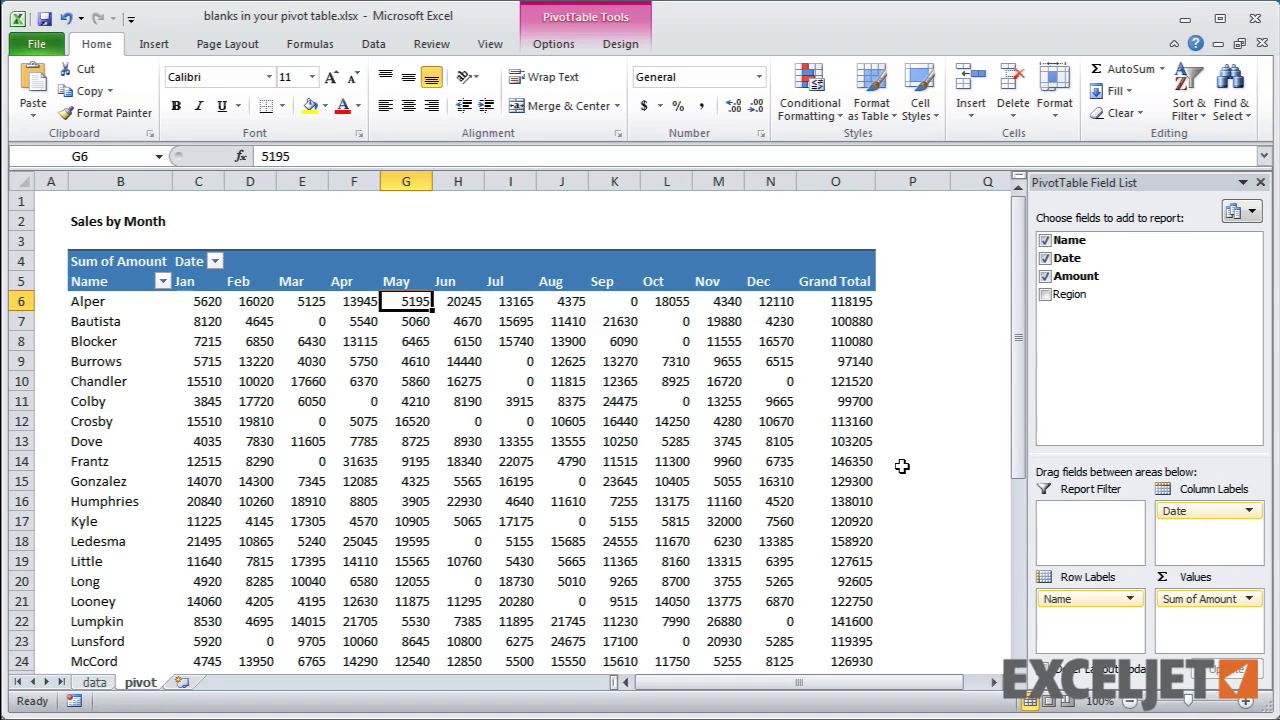
# Step: Format the Sum of Amount value field as Accounting with the $ symbol and 0 decimal places
pyautogui.rightClick(525, 305)
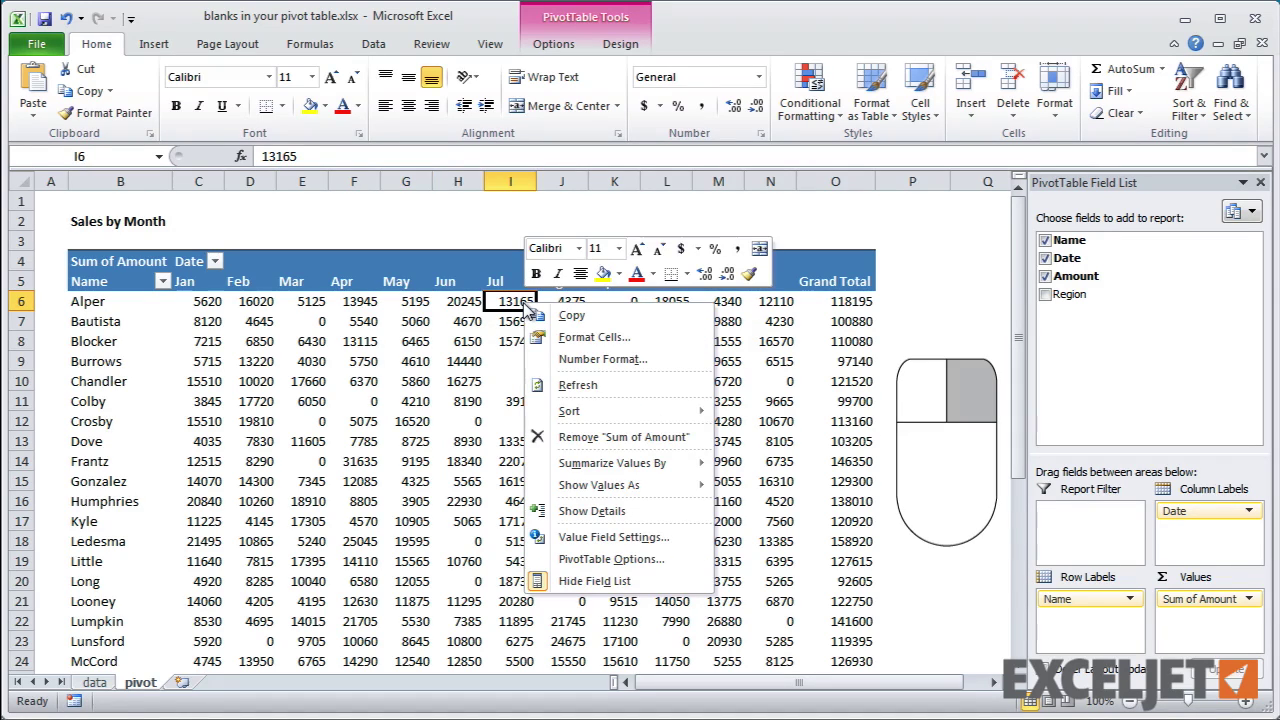
pyautogui.click(620, 538)
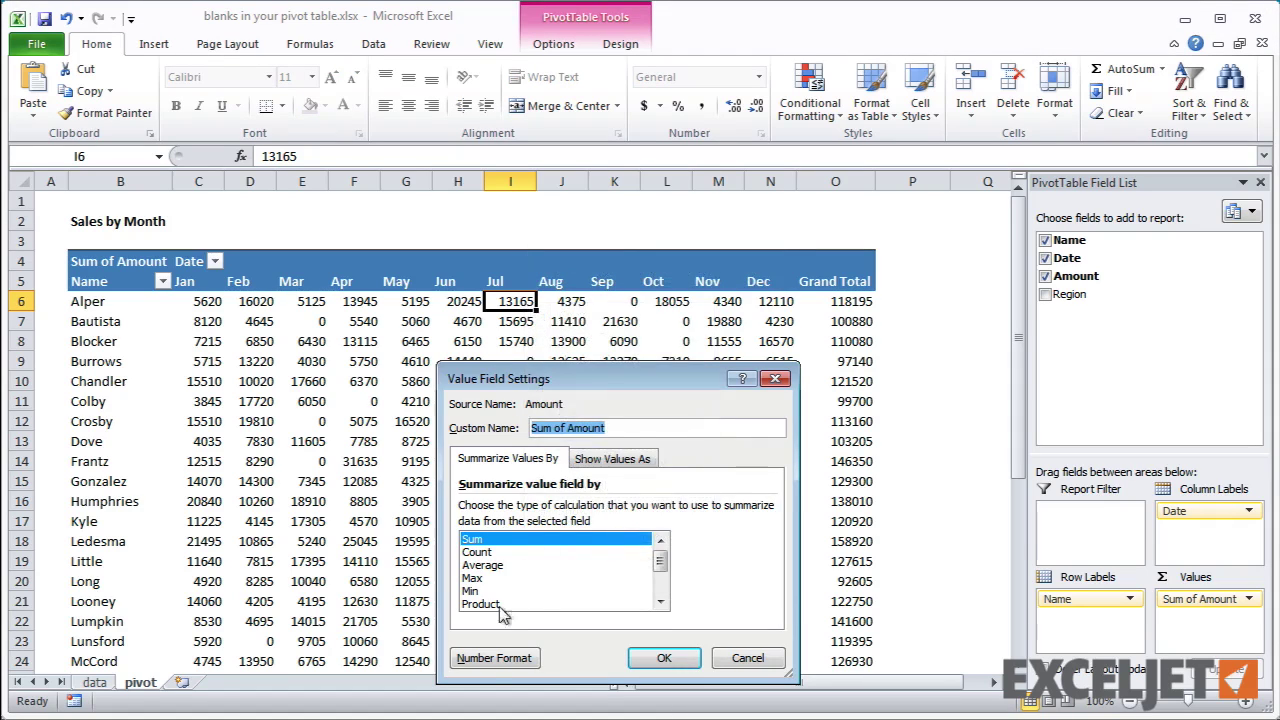
pyautogui.click(490, 660)
pyautogui.click(425, 419)
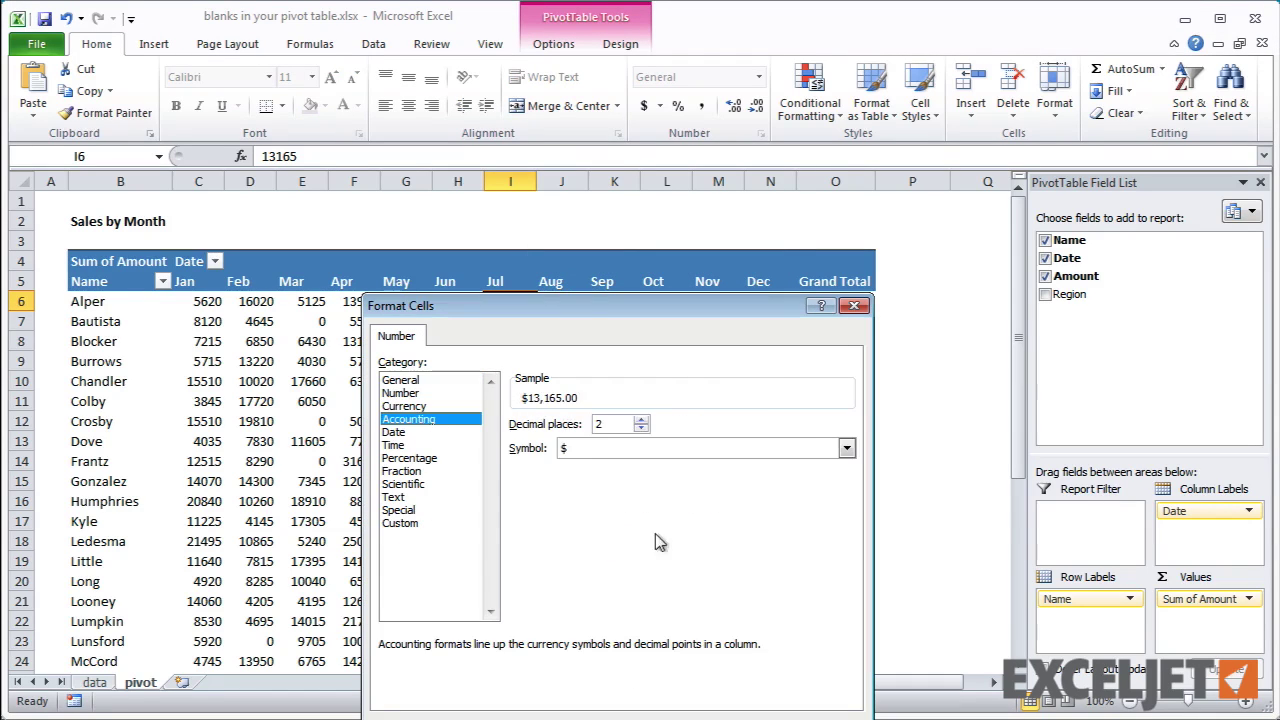
pyautogui.click(641, 429)
pyautogui.click(641, 429)
pyautogui.click(720, 712)
pyautogui.click(664, 658)
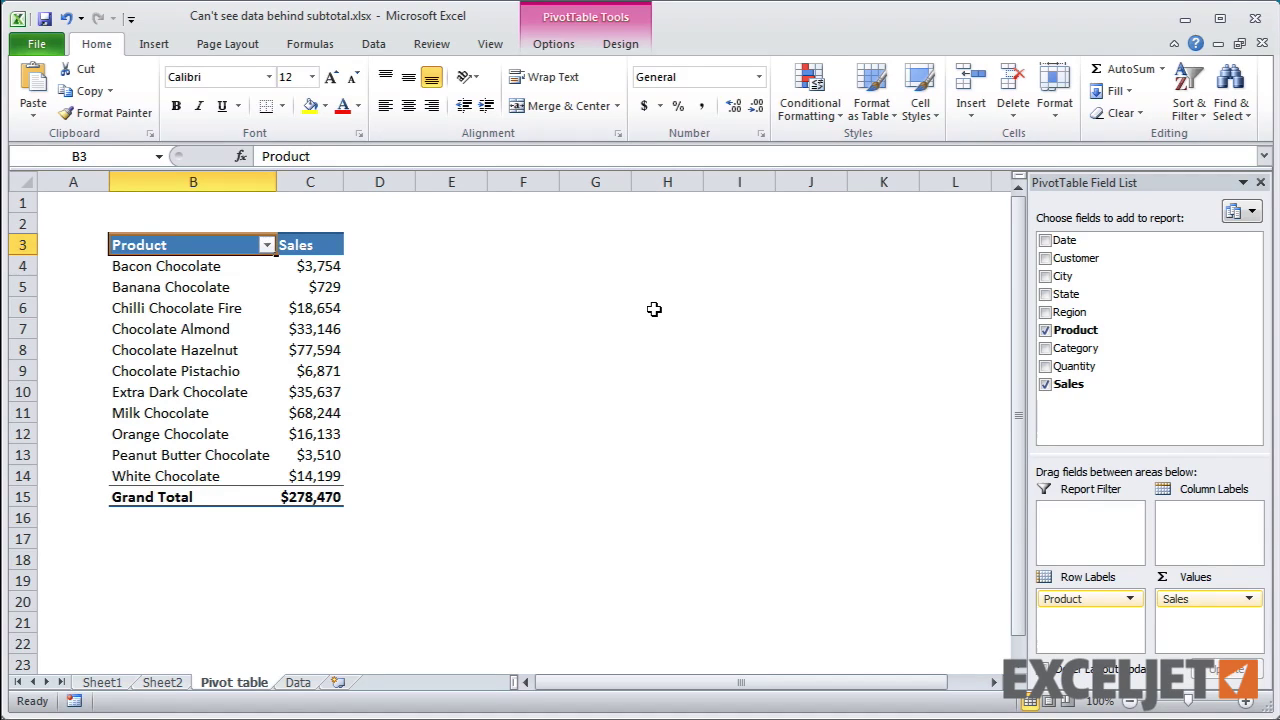
# Step: Add the Customer and City fields to the product sales pivot table's row labels and undo both additions
pyautogui.click(1046, 258)
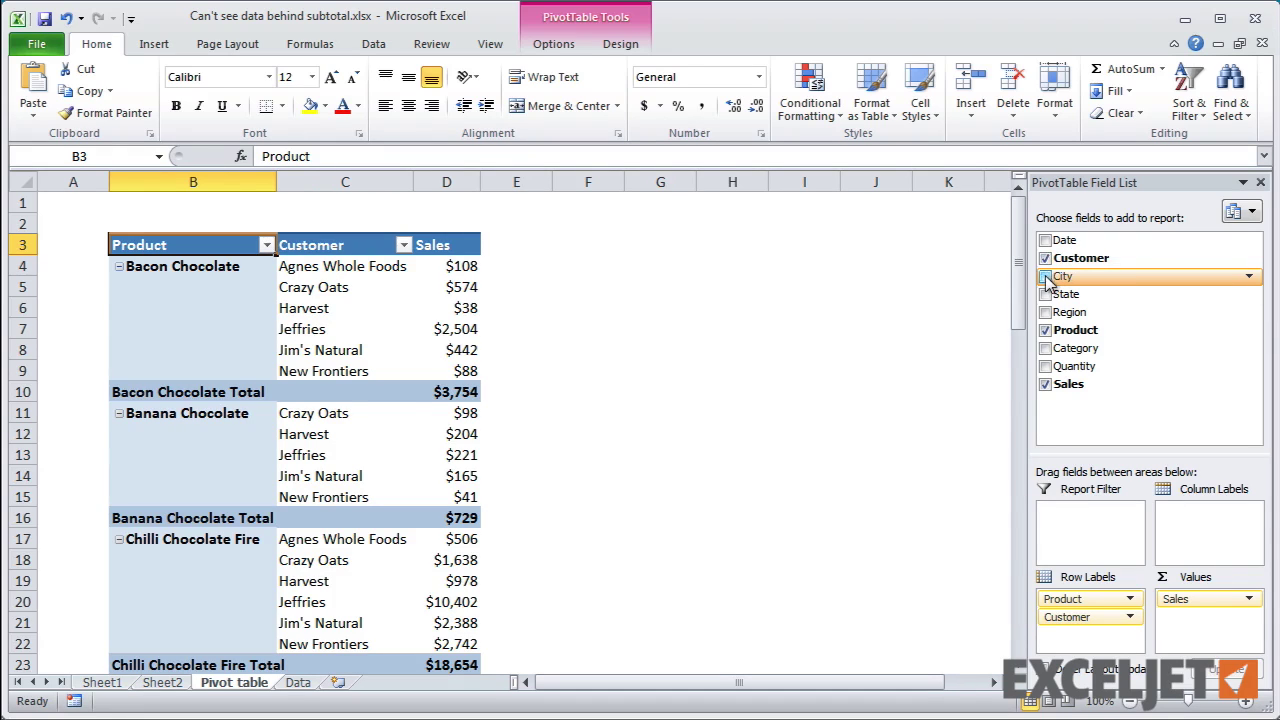
pyautogui.click(1046, 277)
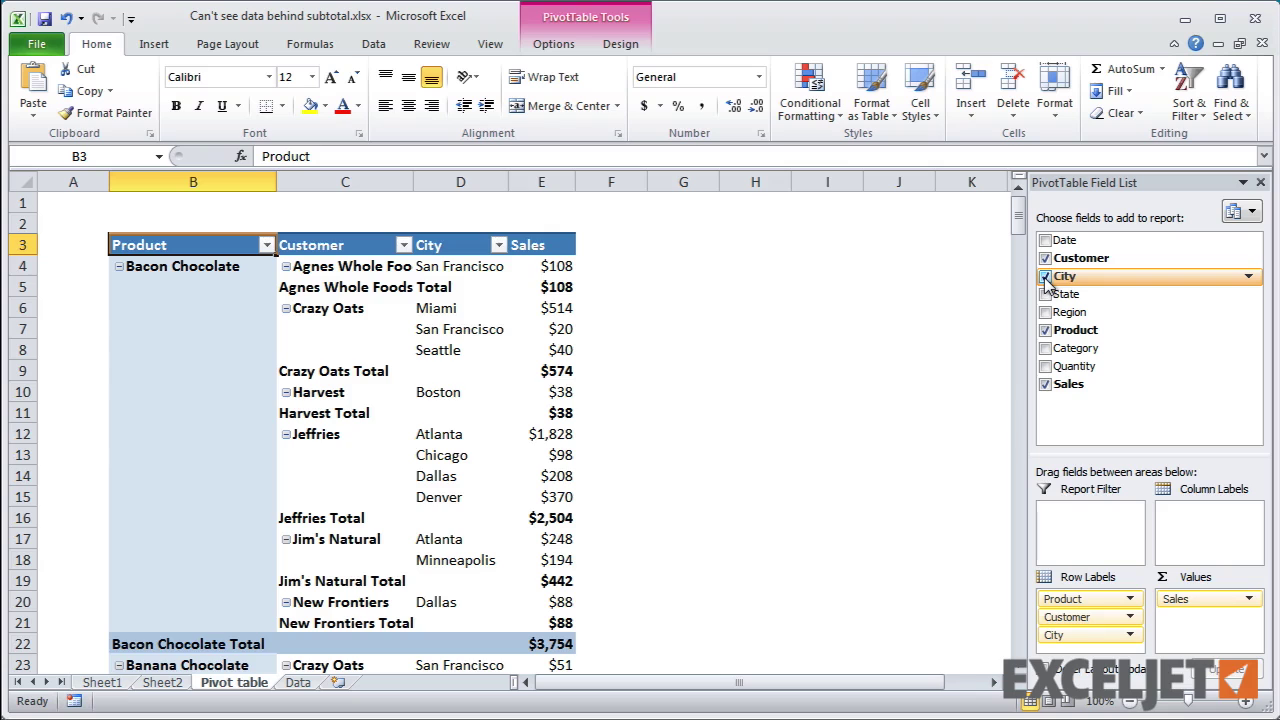
pyautogui.hotkey('ctrl', 'z')
pyautogui.hotkey('ctrl', 'z')
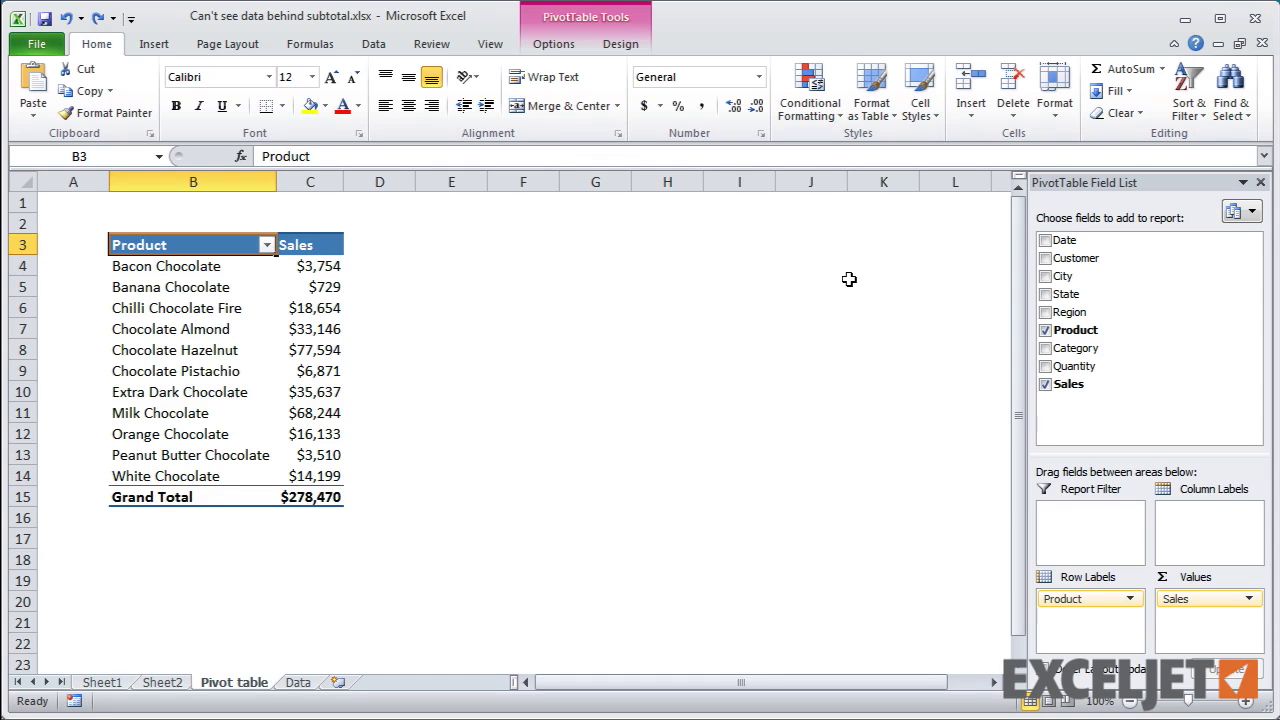
# Step: Extract the source records behind the Bacon Chocolate sales total onto a new sheet and autofit its Date column
pyautogui.doubleClick(325, 266)
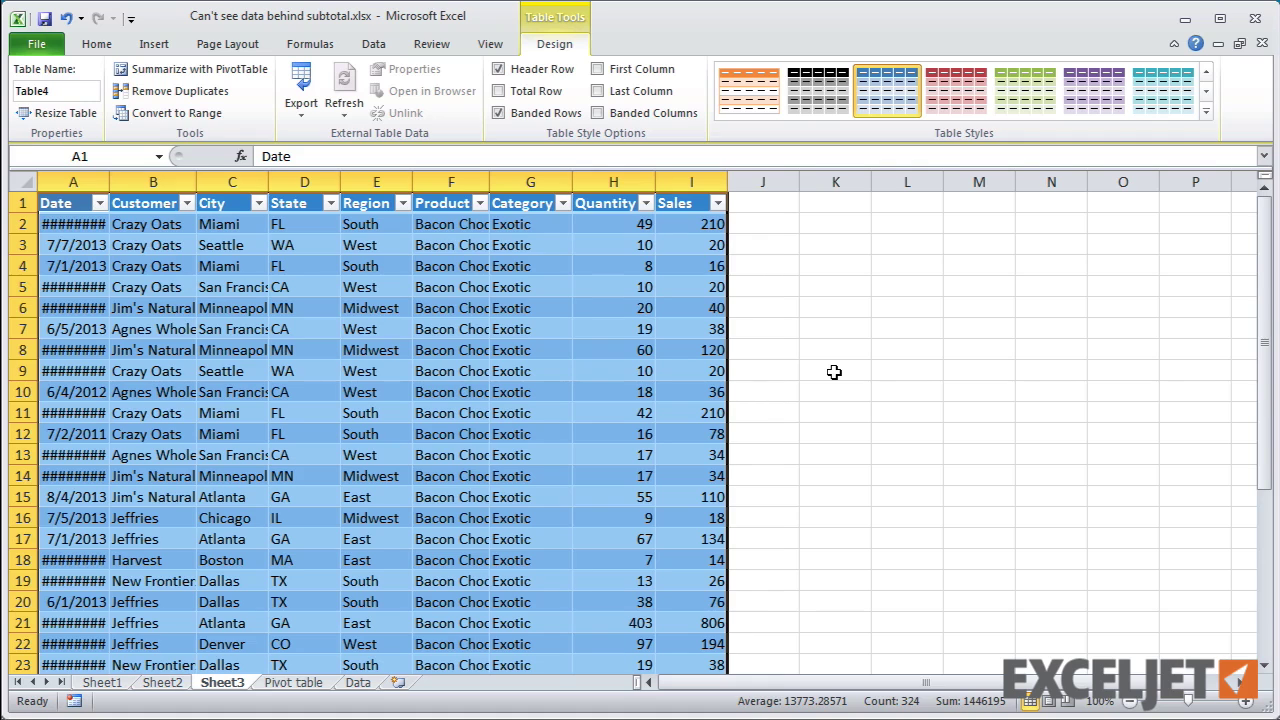
pyautogui.doubleClick(109, 181)
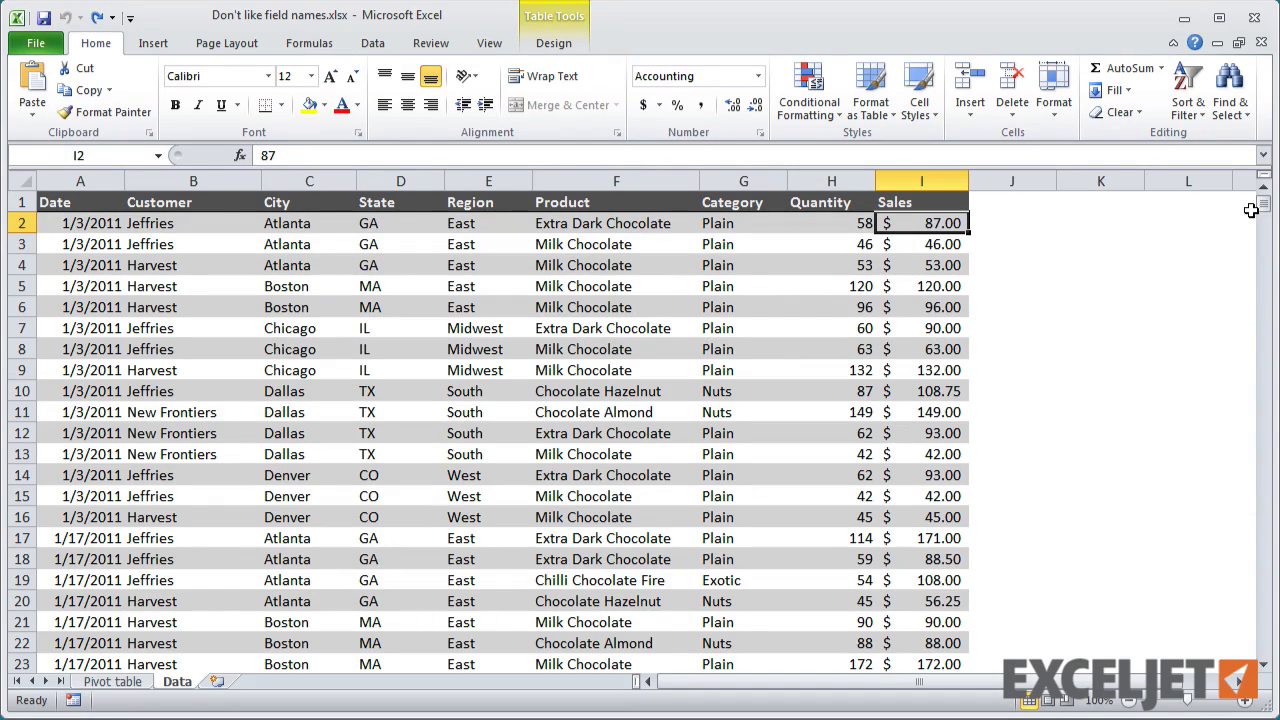
# Step: On the Pivot table sheet, build a pivot table with Product as row labels and Sales as the summed value
pyautogui.moveTo(1264, 206)
pyautogui.mouseDown()
pyautogui.moveTo(1266, 385)
pyautogui.moveTo(1265, 197)
pyautogui.mouseUp()
pyautogui.click(131, 683)
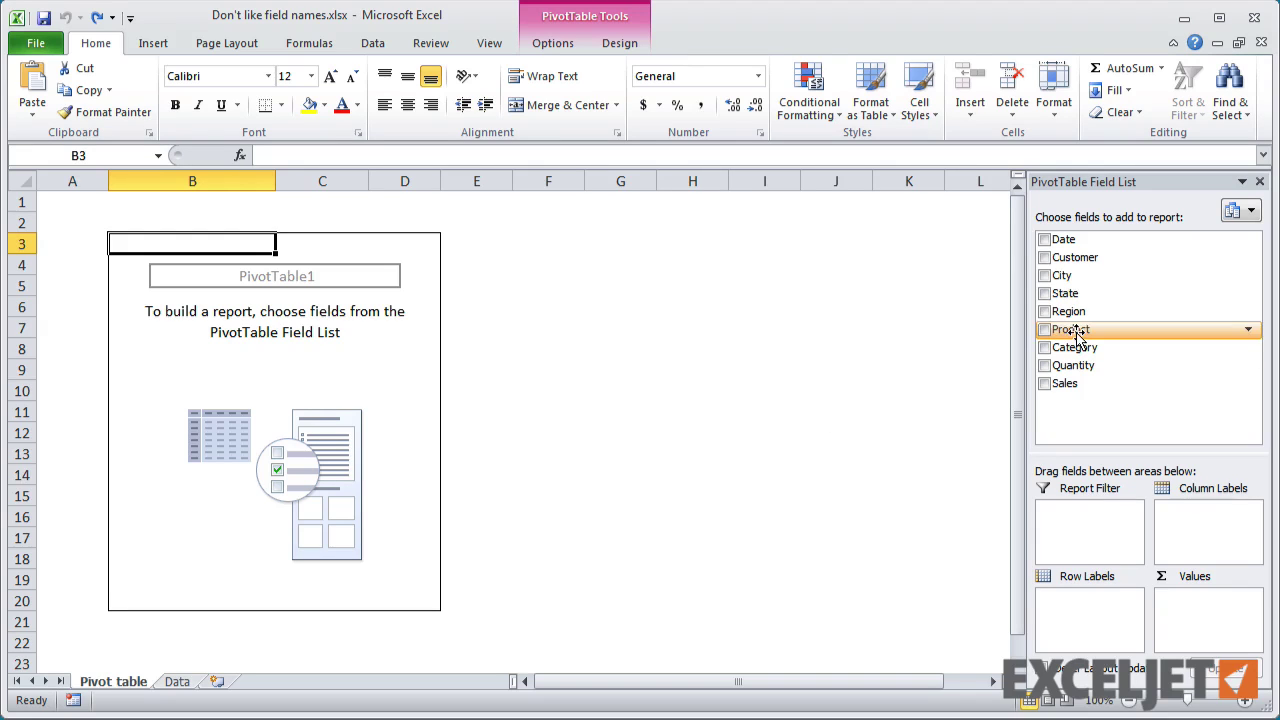
pyautogui.moveTo(1080, 331); pyautogui.dragTo(1095, 605)
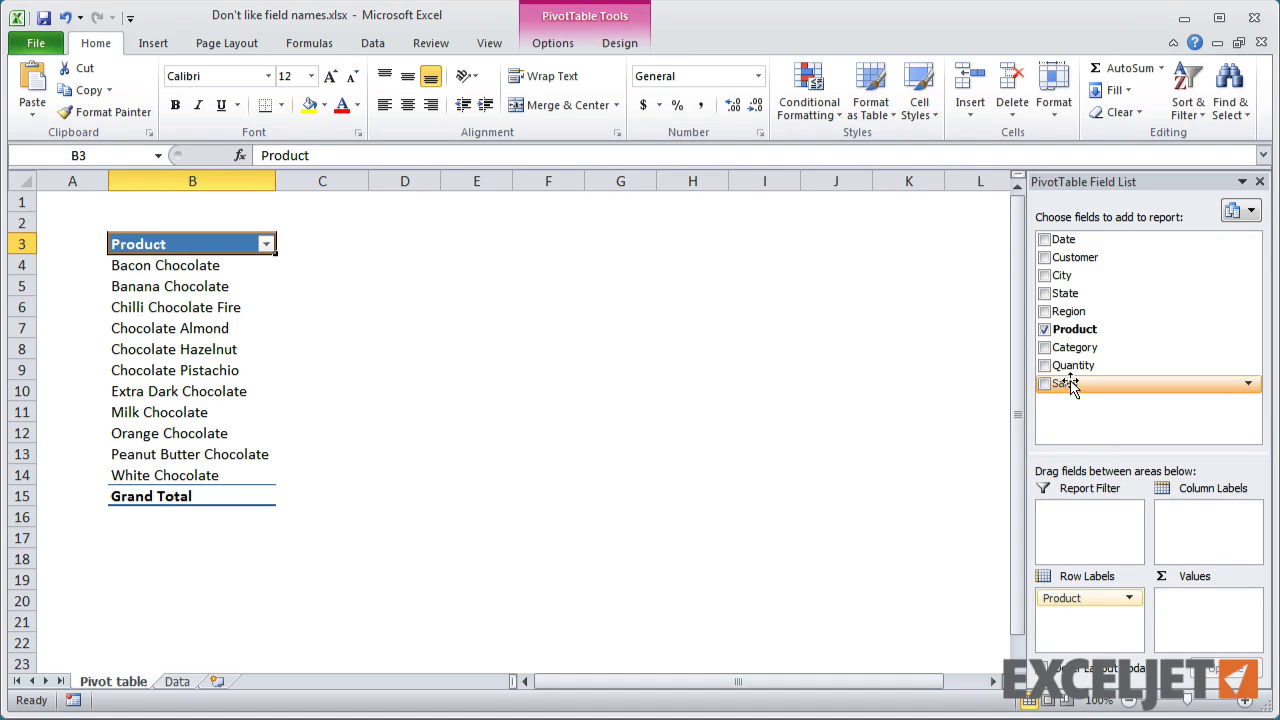
pyautogui.moveTo(1080, 388); pyautogui.dragTo(1208, 610)
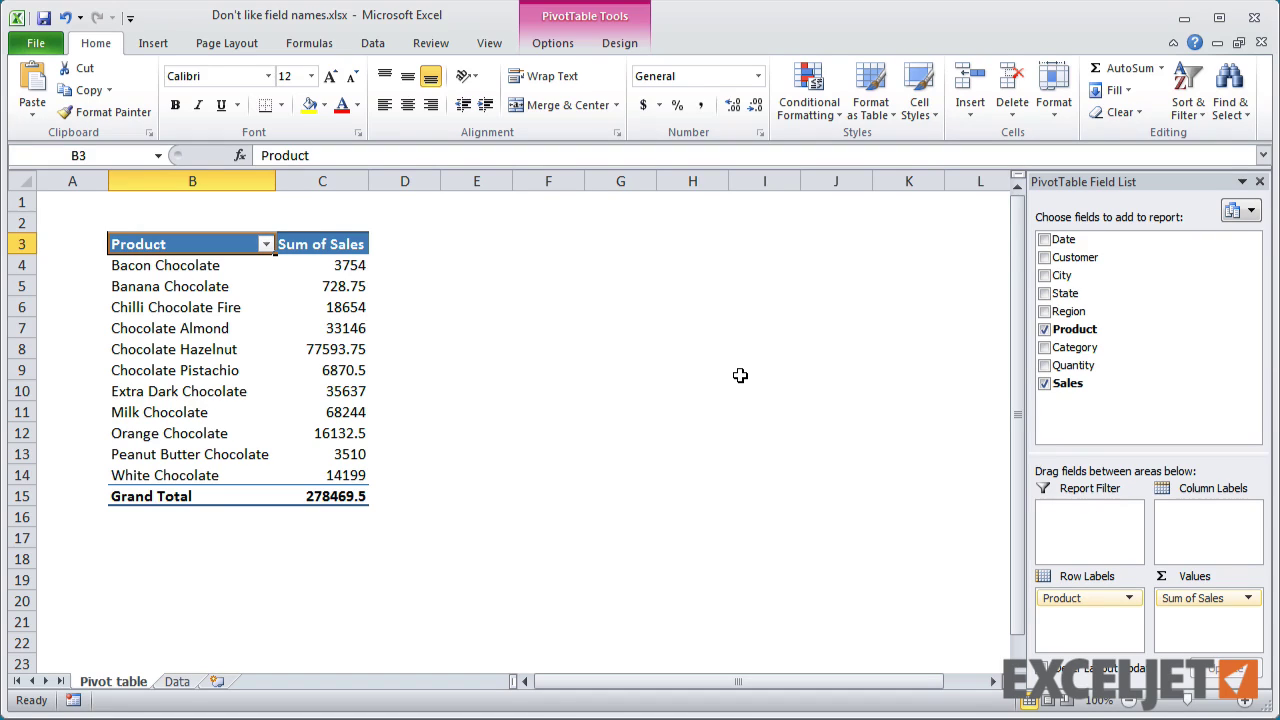
# Step: Rename the Sum of Sales value field as Revenue in cell C3
pyautogui.click(339, 250)
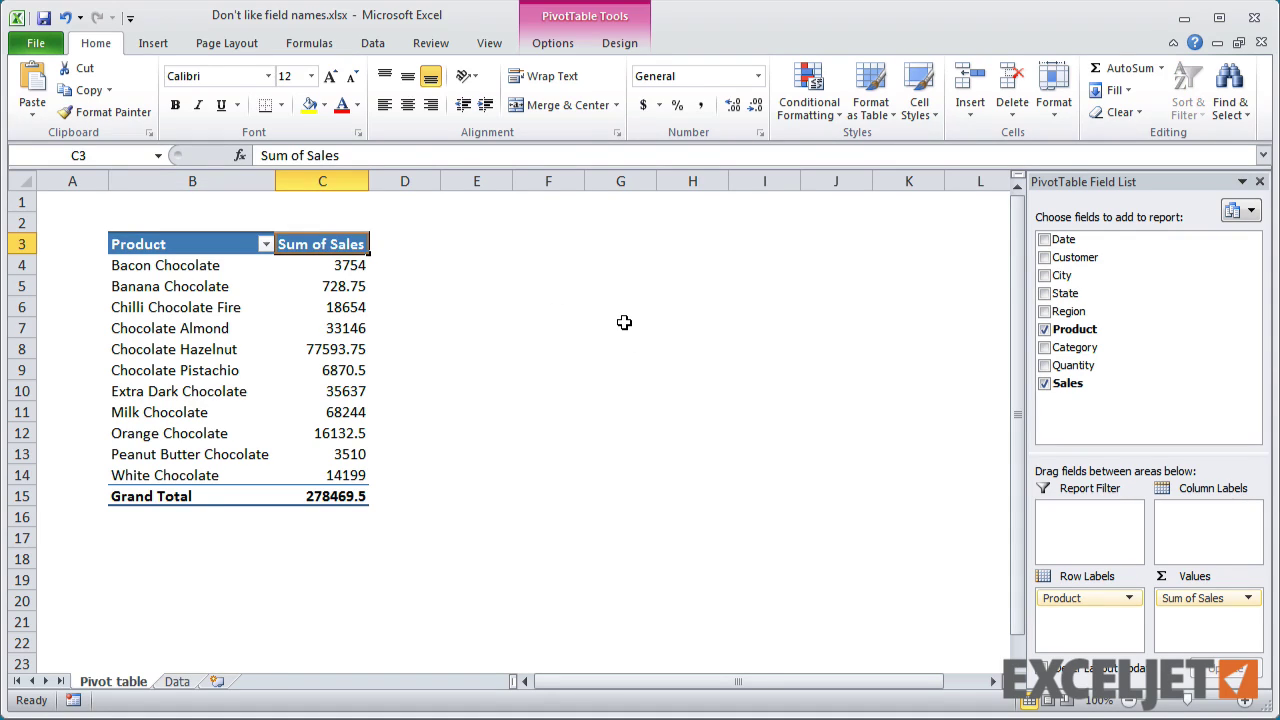
pyautogui.write('Revenue')
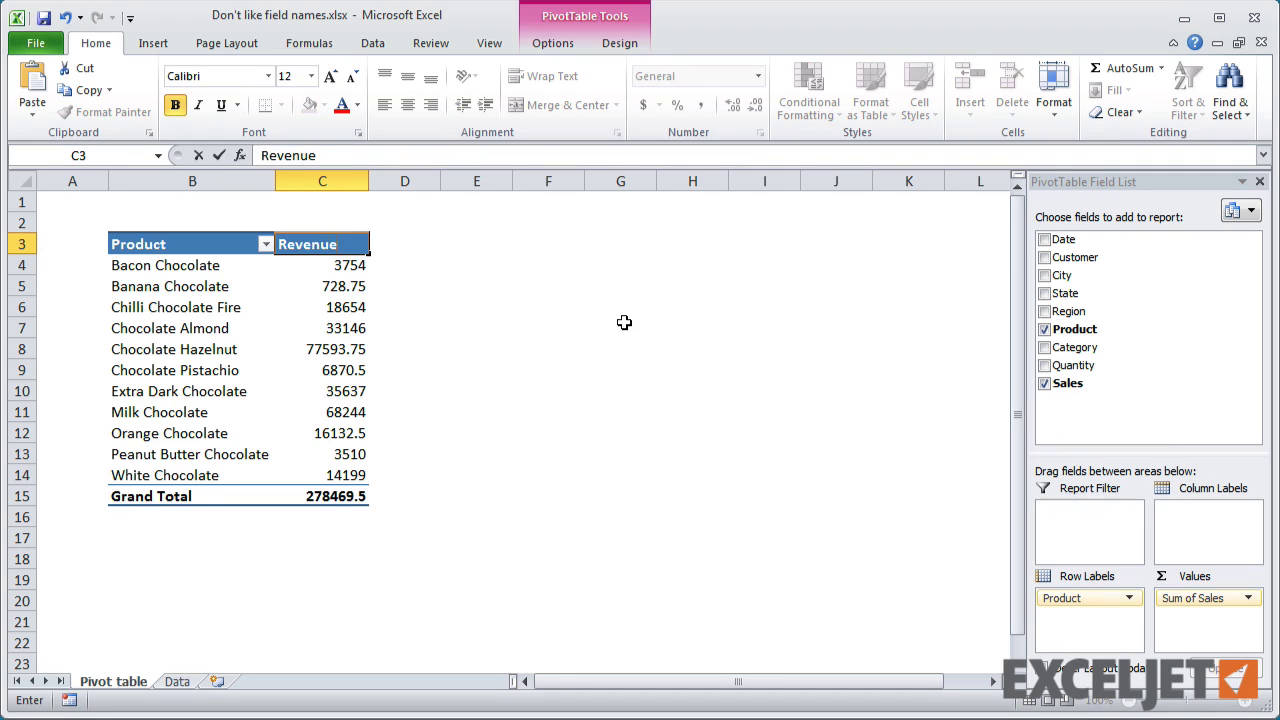
pyautogui.press('Return')
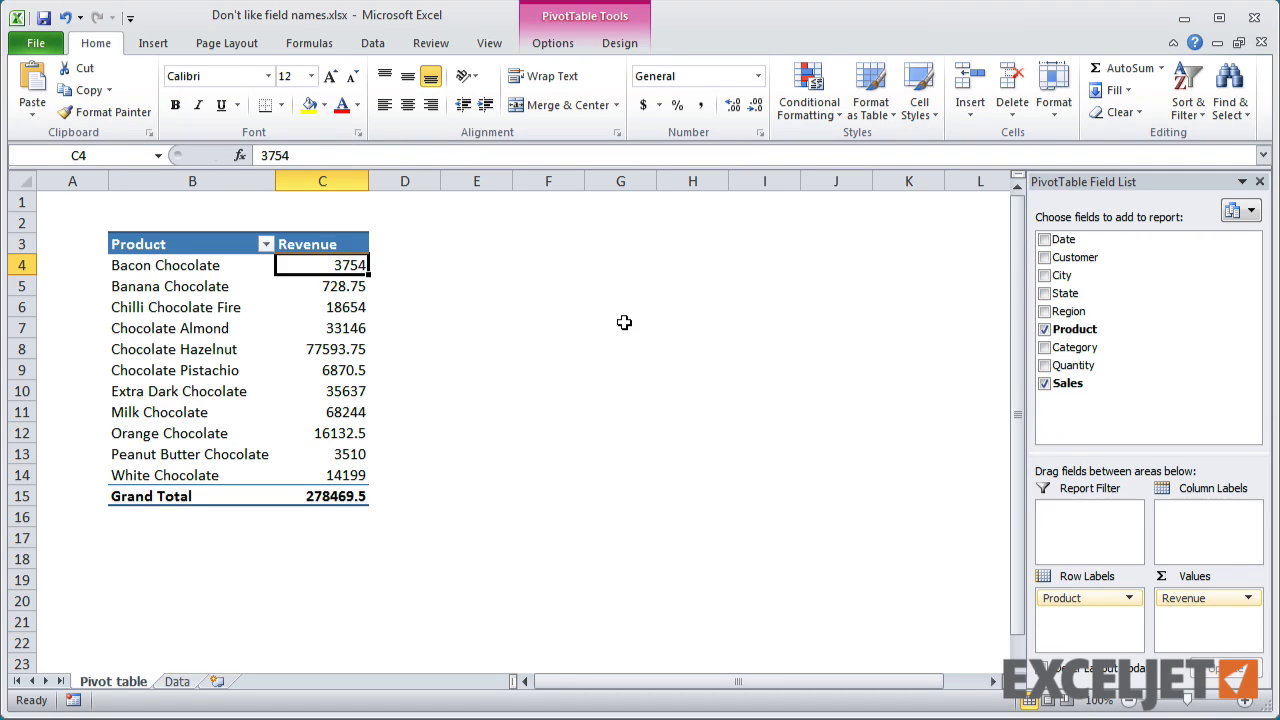
# Step: Try to rename the Revenue value field as Sales, and enter the name as Sales with a trailing space instead
pyautogui.press('Up')
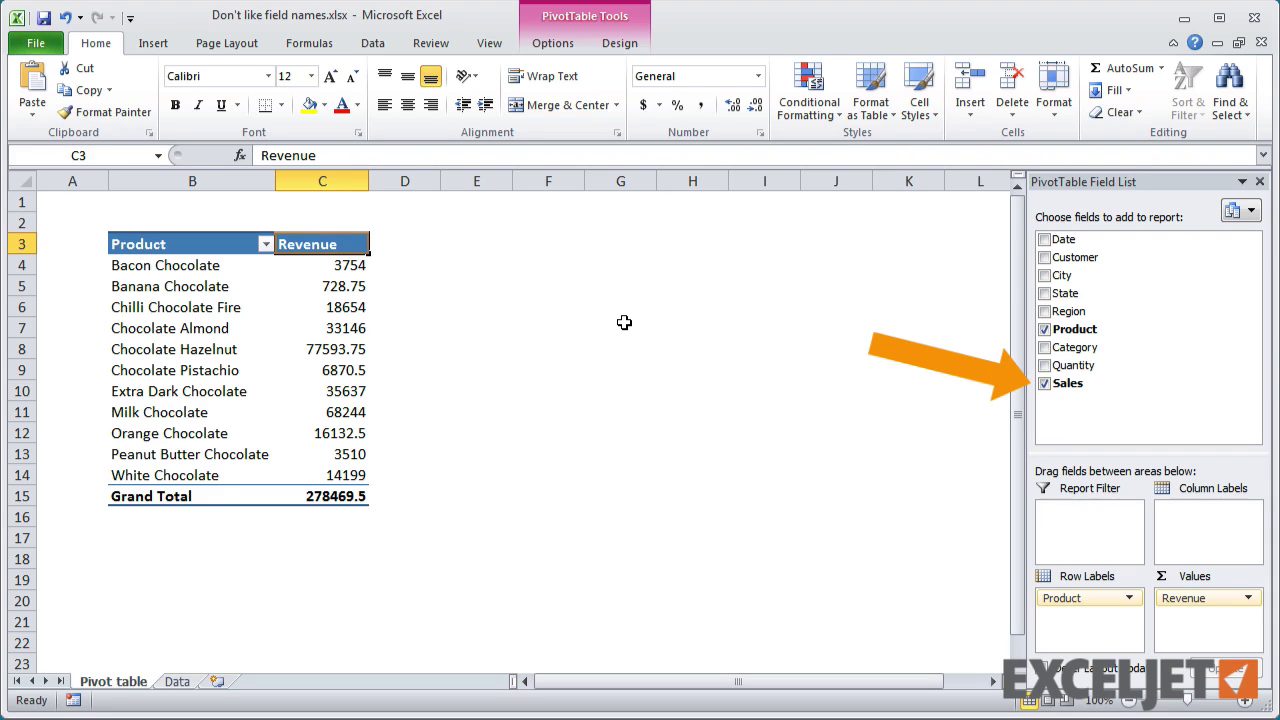
pyautogui.write('Sales')
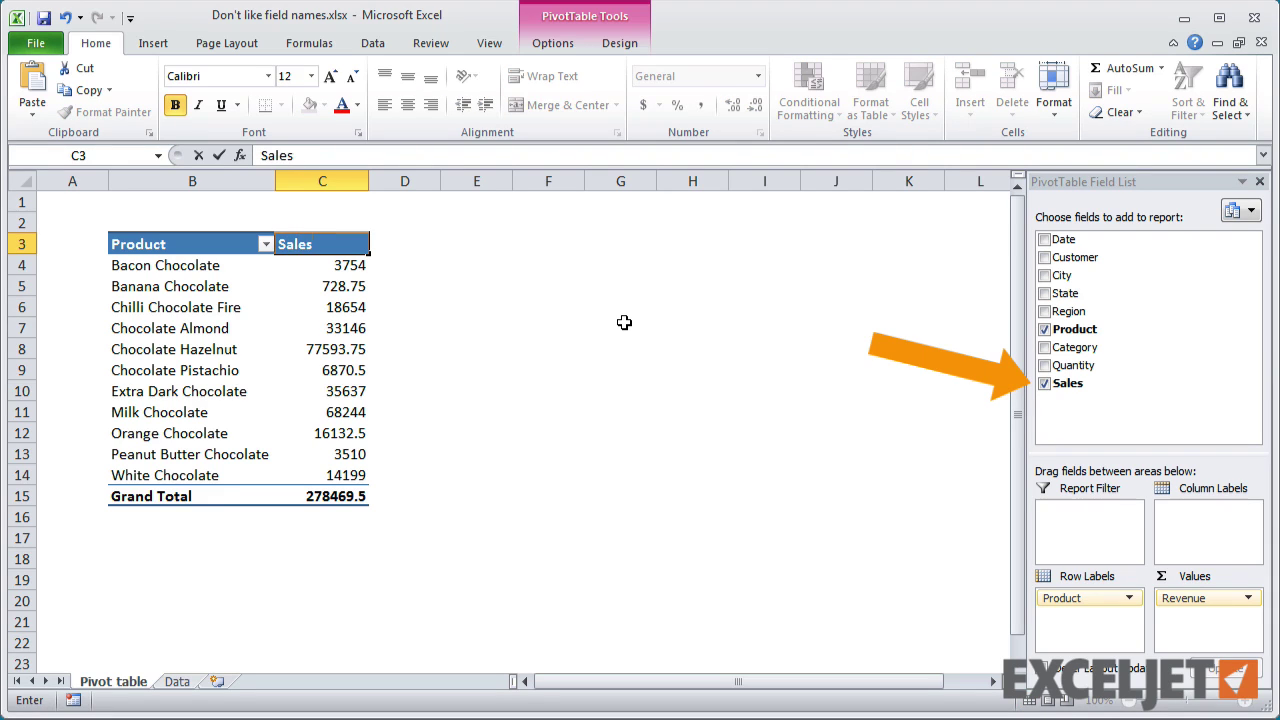
pyautogui.press('Return')
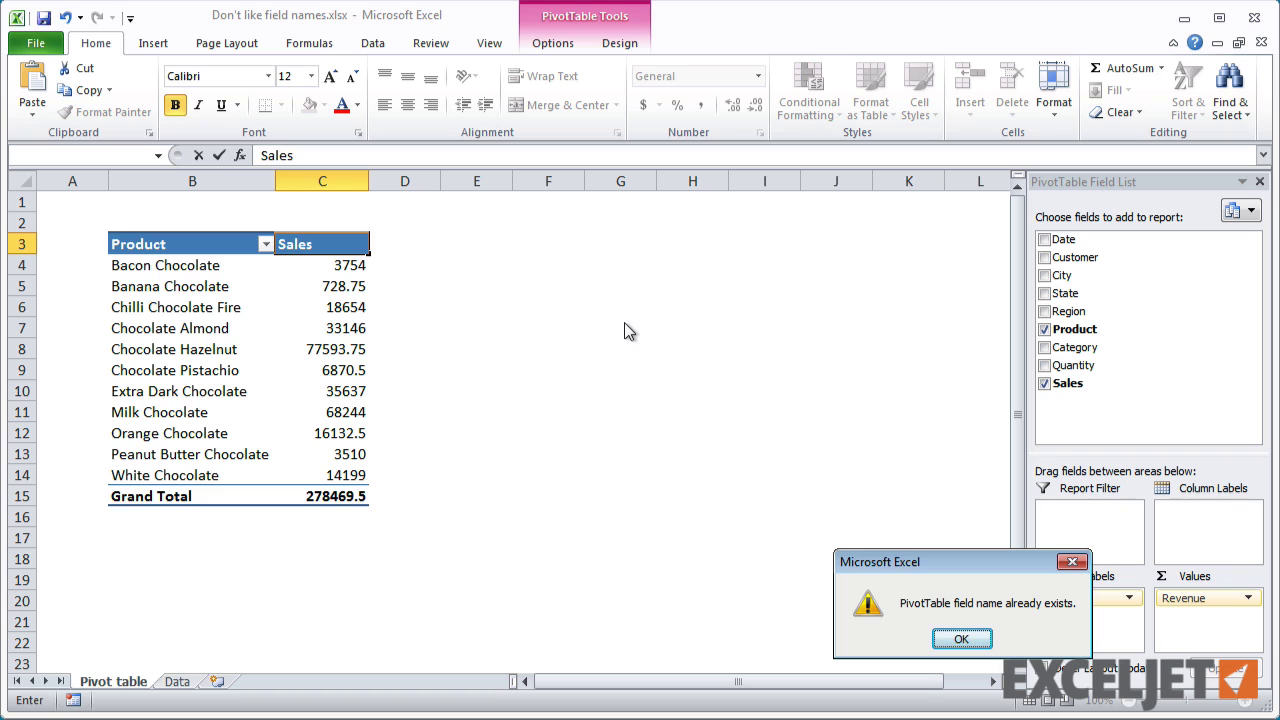
pyautogui.click(961, 638)
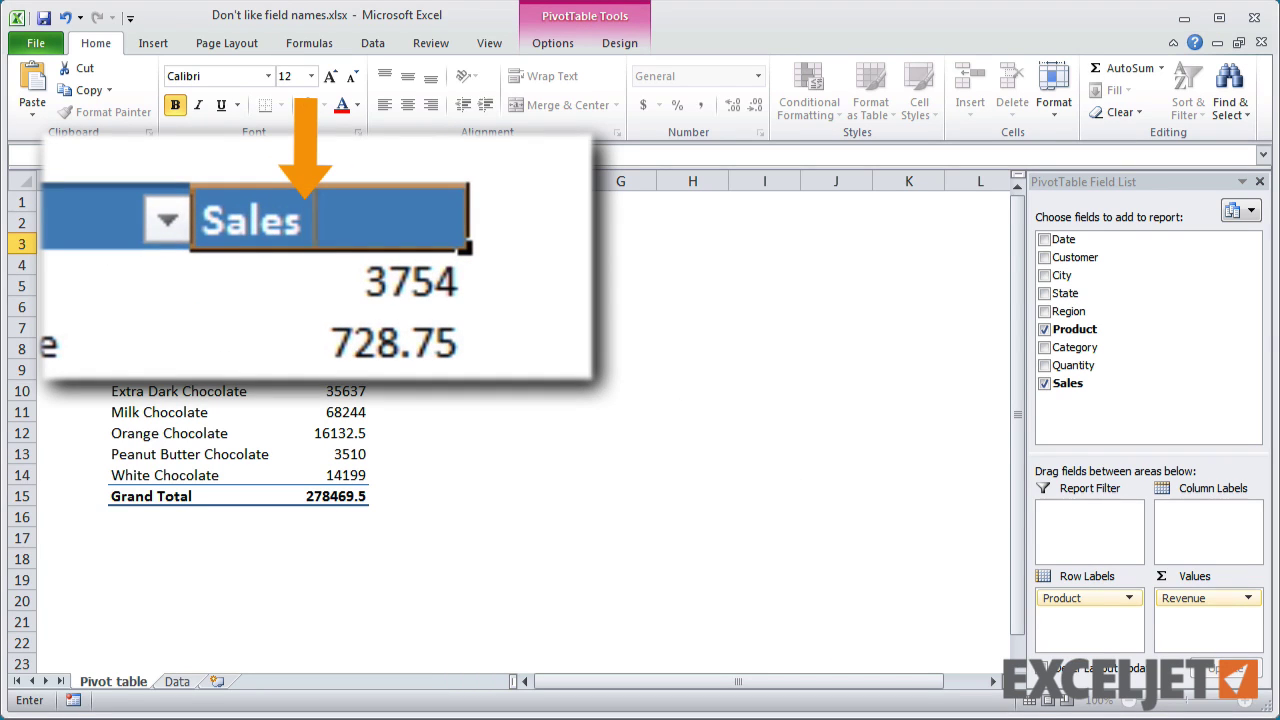
pyautogui.press('Return')
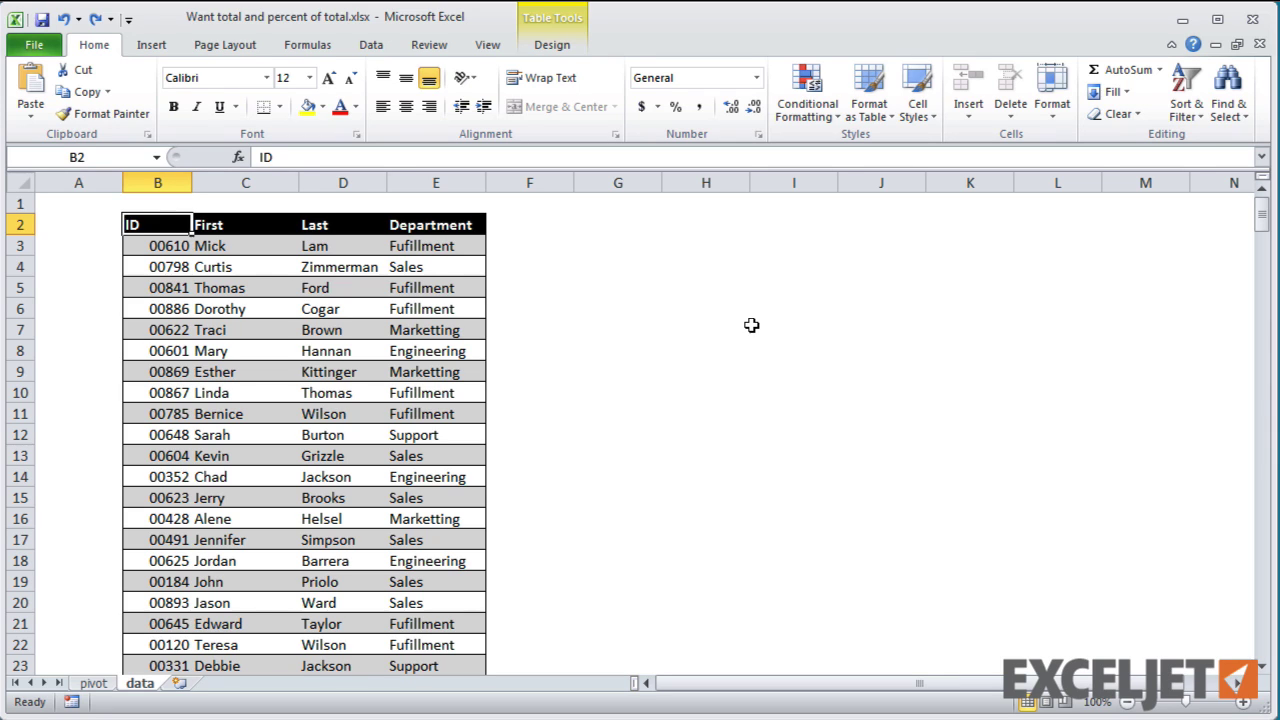
# Step: Add the First field to the department pivot table's values a second time and show that column as % of Grand Total
pyautogui.click(100, 683)
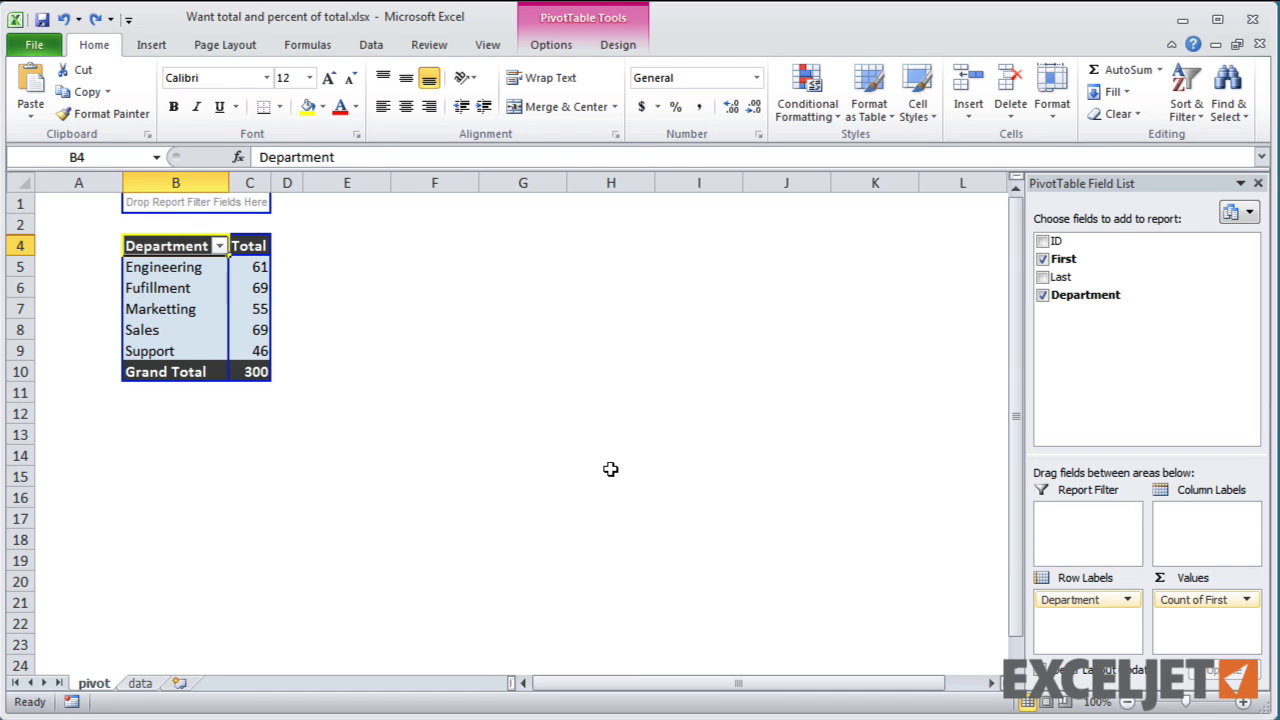
pyautogui.moveTo(1063, 259); pyautogui.dragTo(1180, 614)
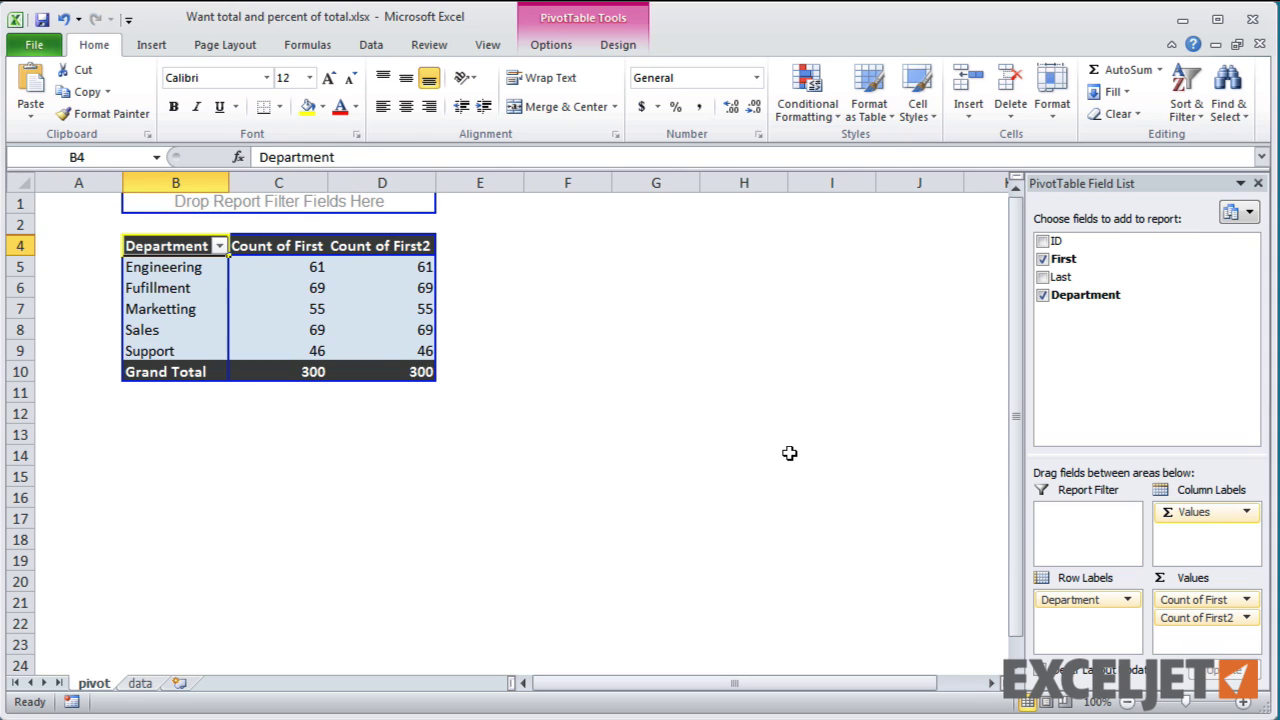
pyautogui.rightClick(416, 268)
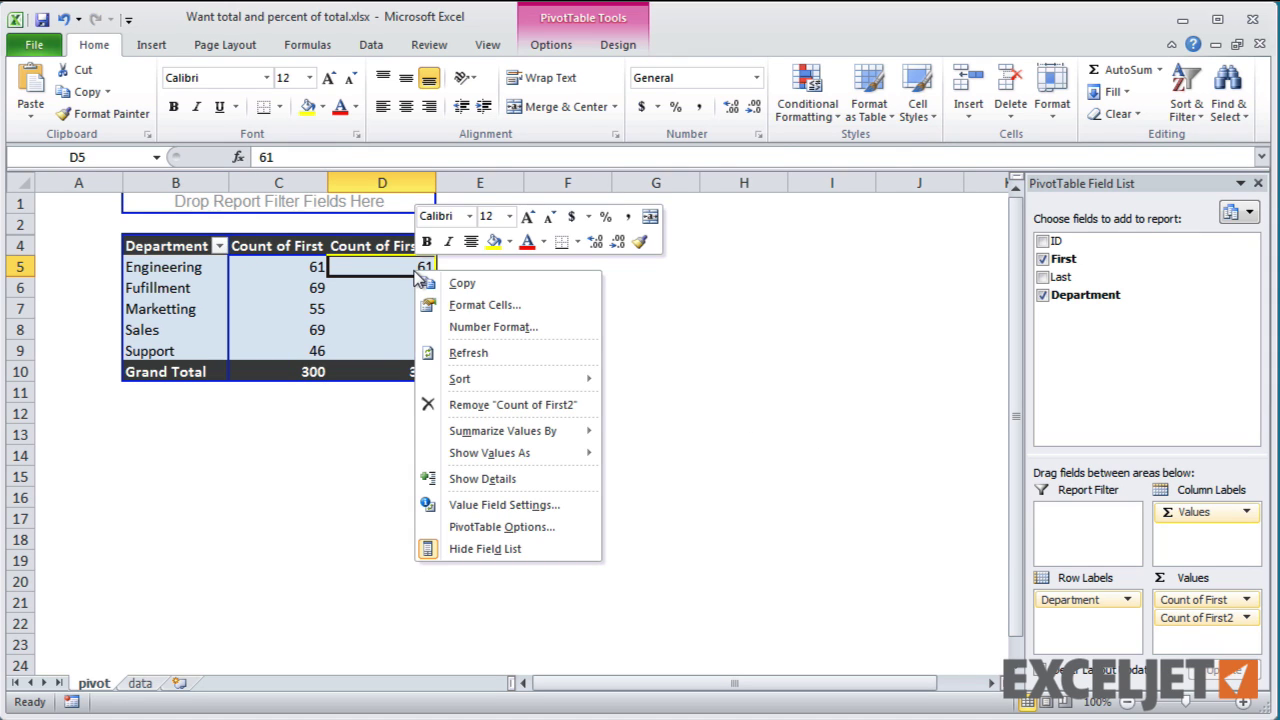
pyautogui.moveTo(489, 456)
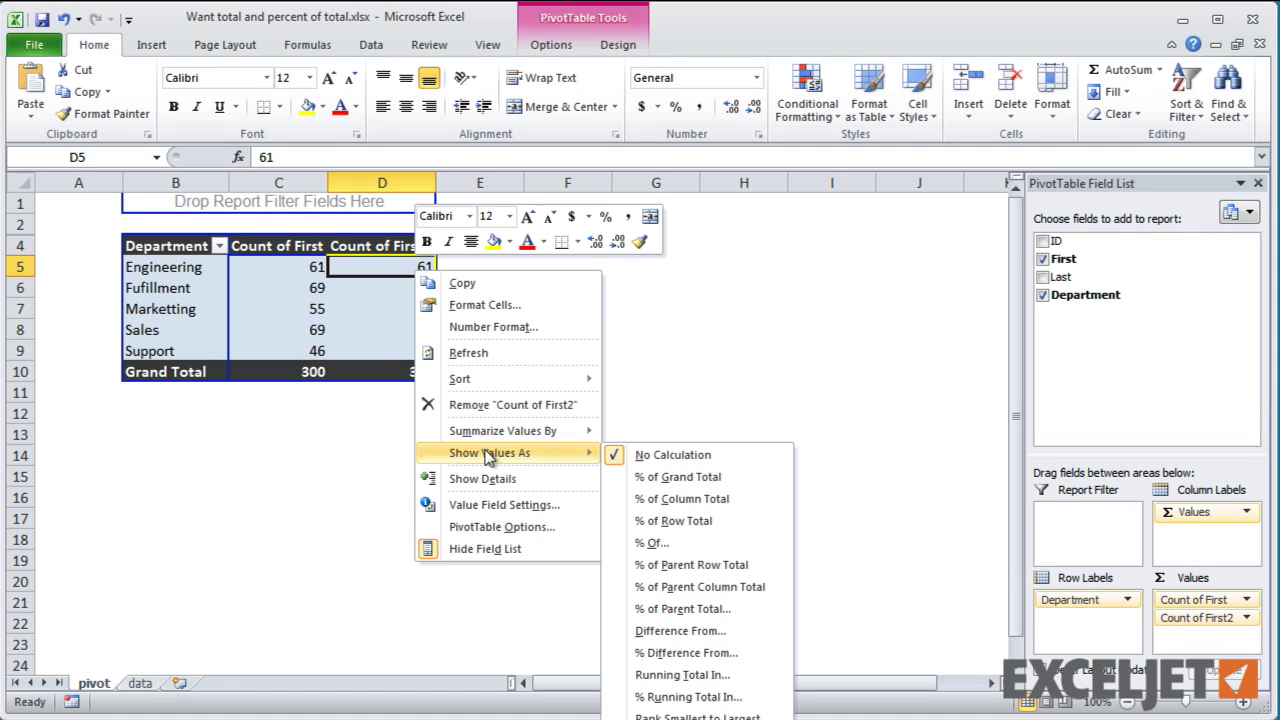
pyautogui.click(741, 484)
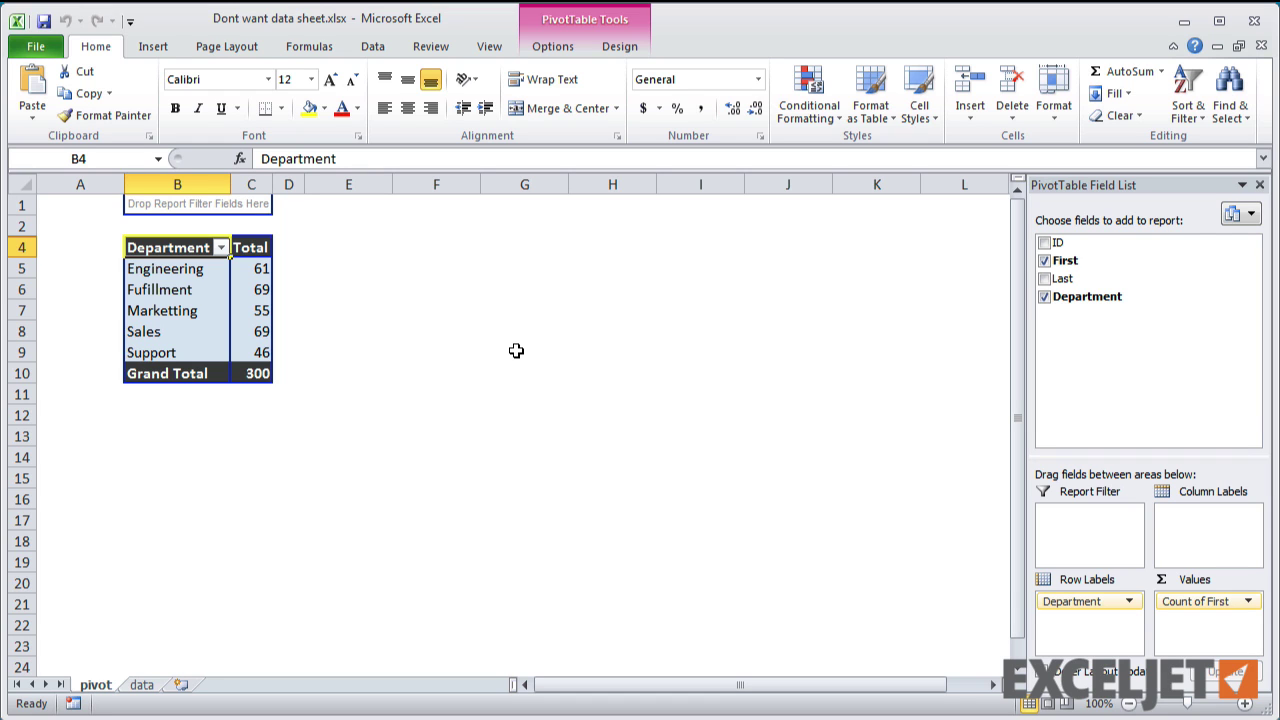
# Step: Permanently delete the data sheet that holds the department pivot table's source records
pyautogui.click(133, 688)
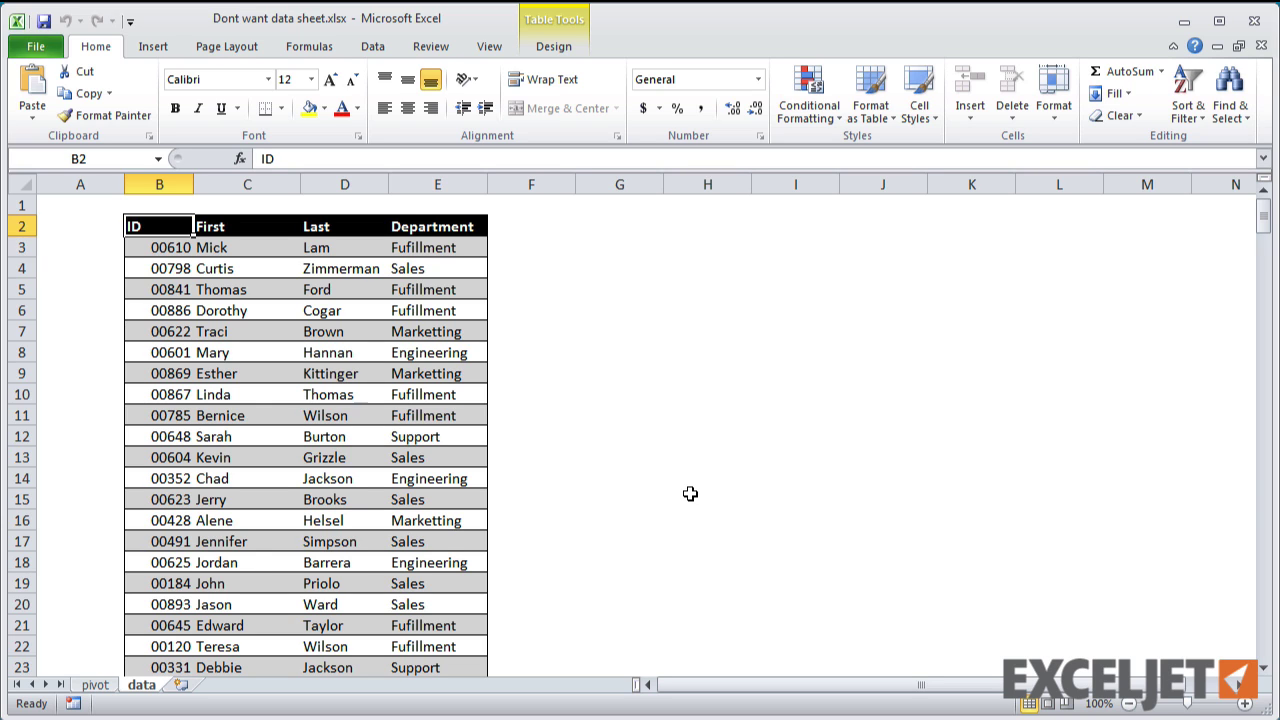
pyautogui.rightClick(150, 686)
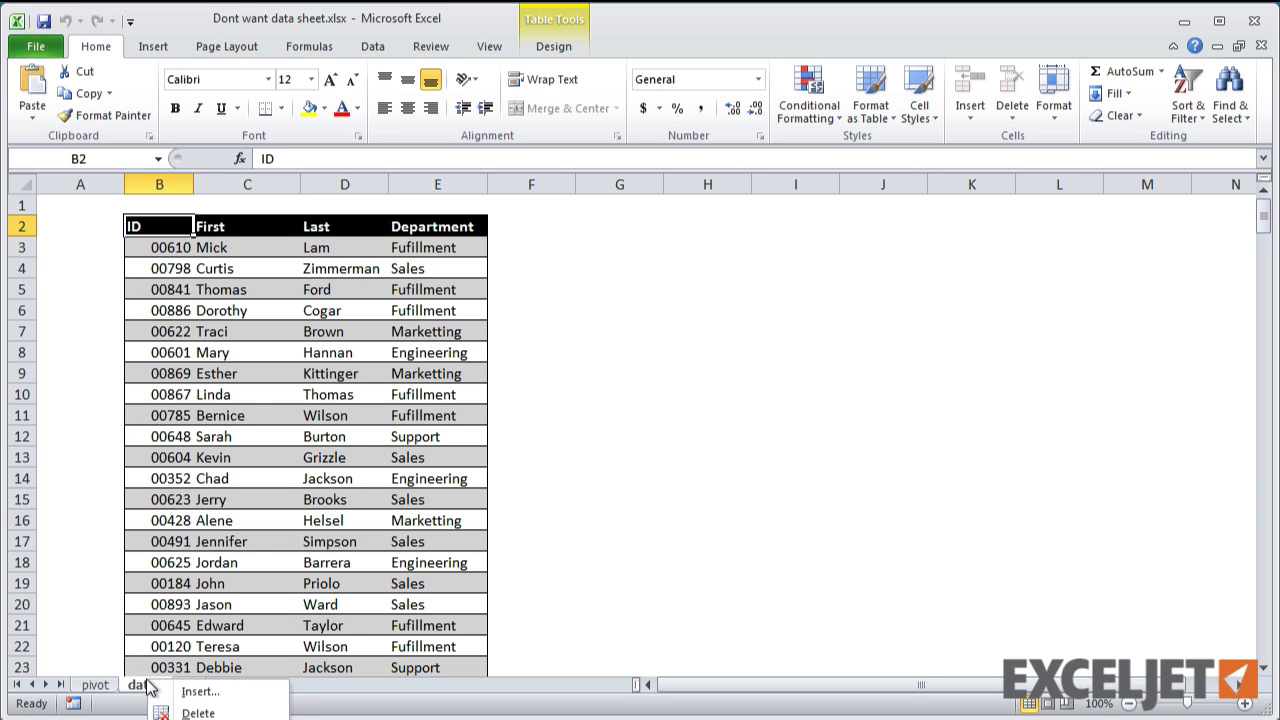
pyautogui.click(168, 712)
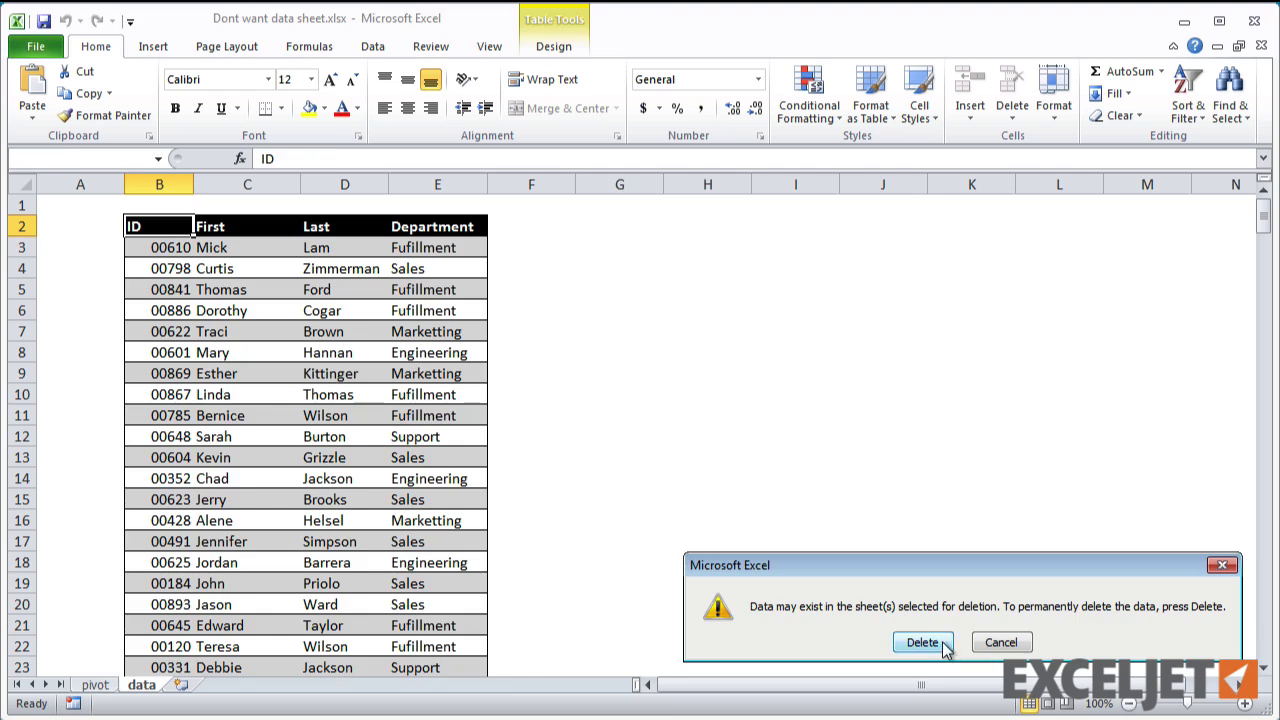
pyautogui.click(922, 642)
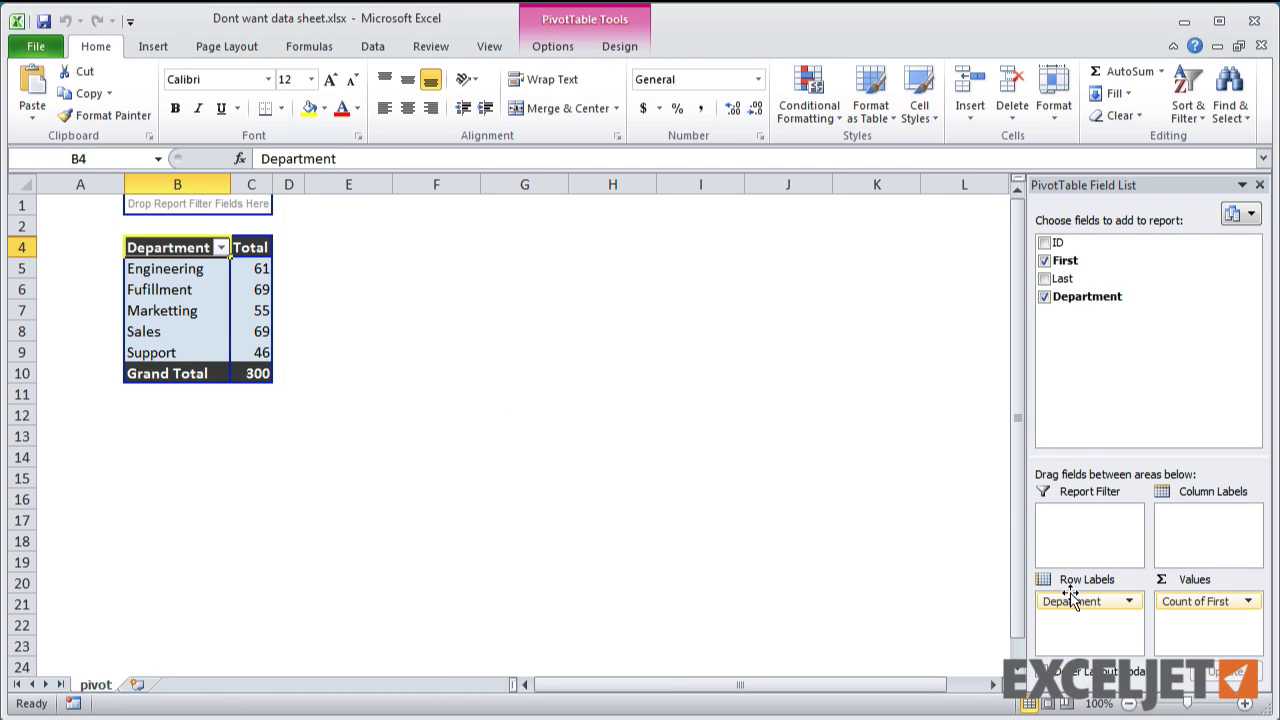
# Step: Extract all source records behind the department pivot table's Grand Total onto a new sheet
pyautogui.moveTo(1060, 600); pyautogui.dragTo(1088, 608)
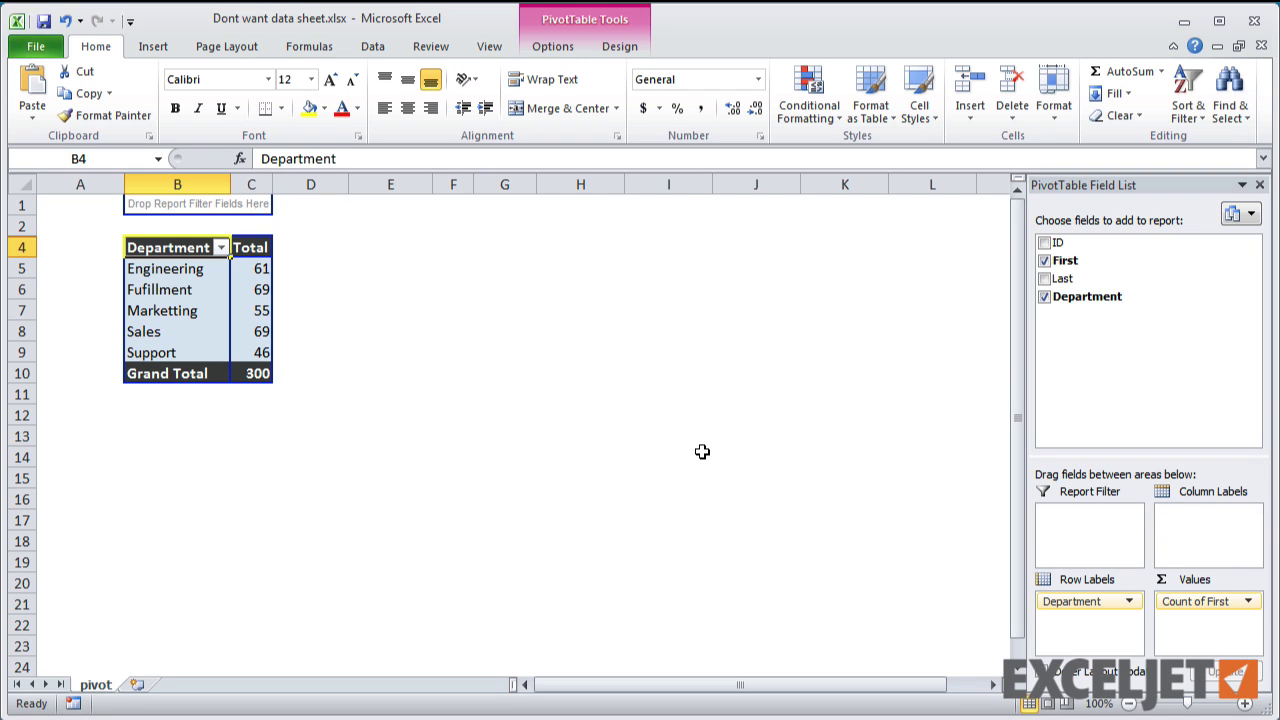
pyautogui.click(258, 373)
pyautogui.doubleClick(258, 373)
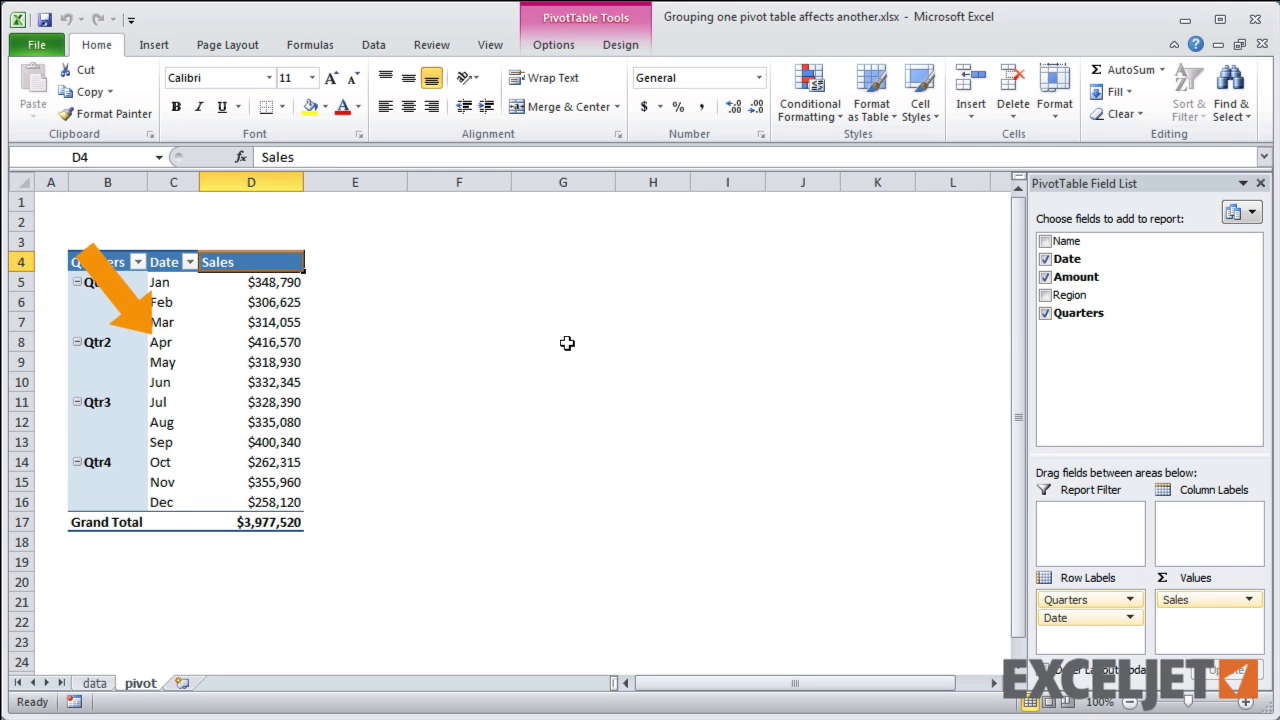
# Step: Copy the entire Quarters, Date and Sales pivot table and paste the duplicate at cell F4
pyautogui.moveTo(125, 262); pyautogui.dragTo(288, 519)
pyautogui.hotkey('ctrl', 'c')
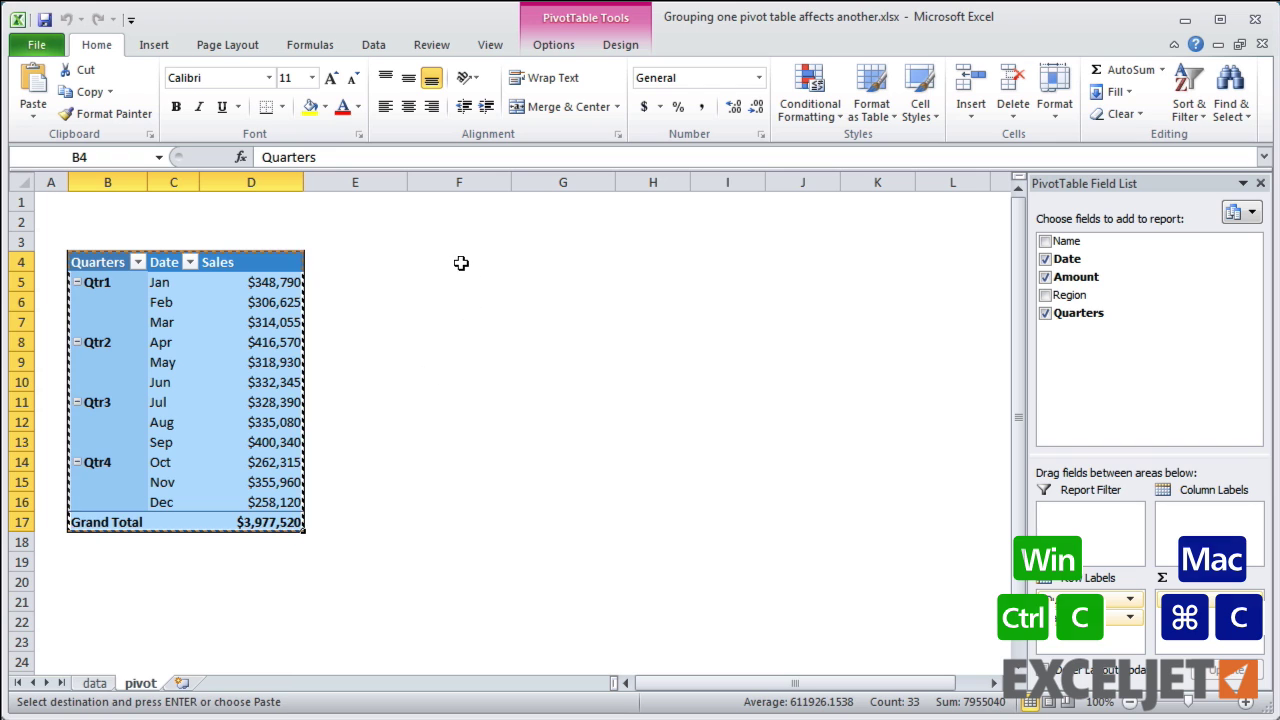
pyautogui.click(462, 263)
pyautogui.hotkey('ctrl', 'v')
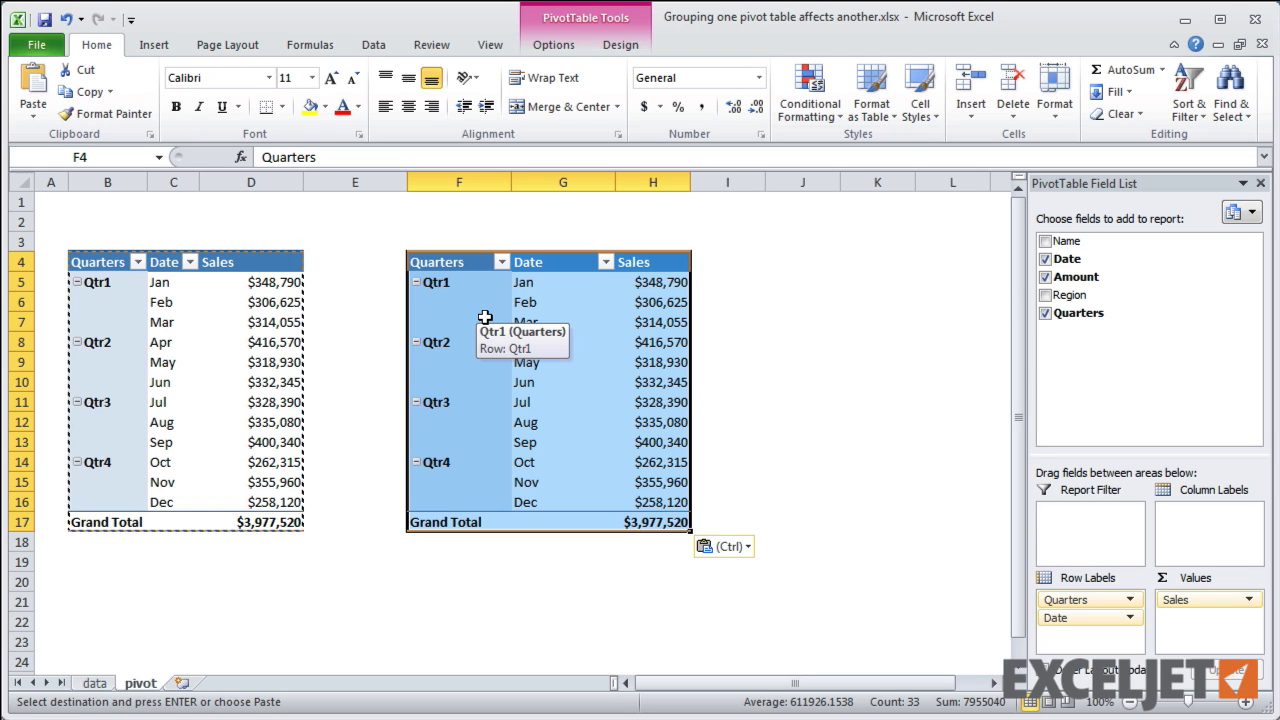
# Step: Ungroup the quarters in the duplicated pivot table and undo the ungrouping
pyautogui.click(471, 283)
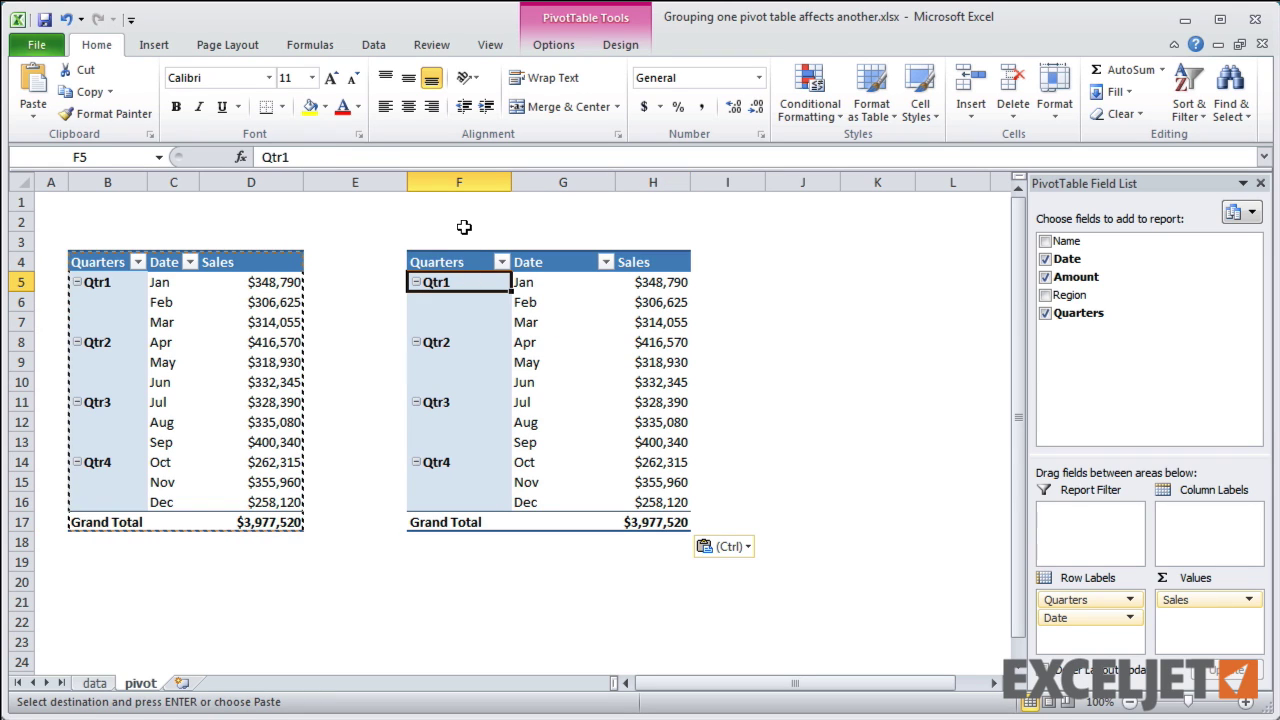
pyautogui.rightClick(463, 289)
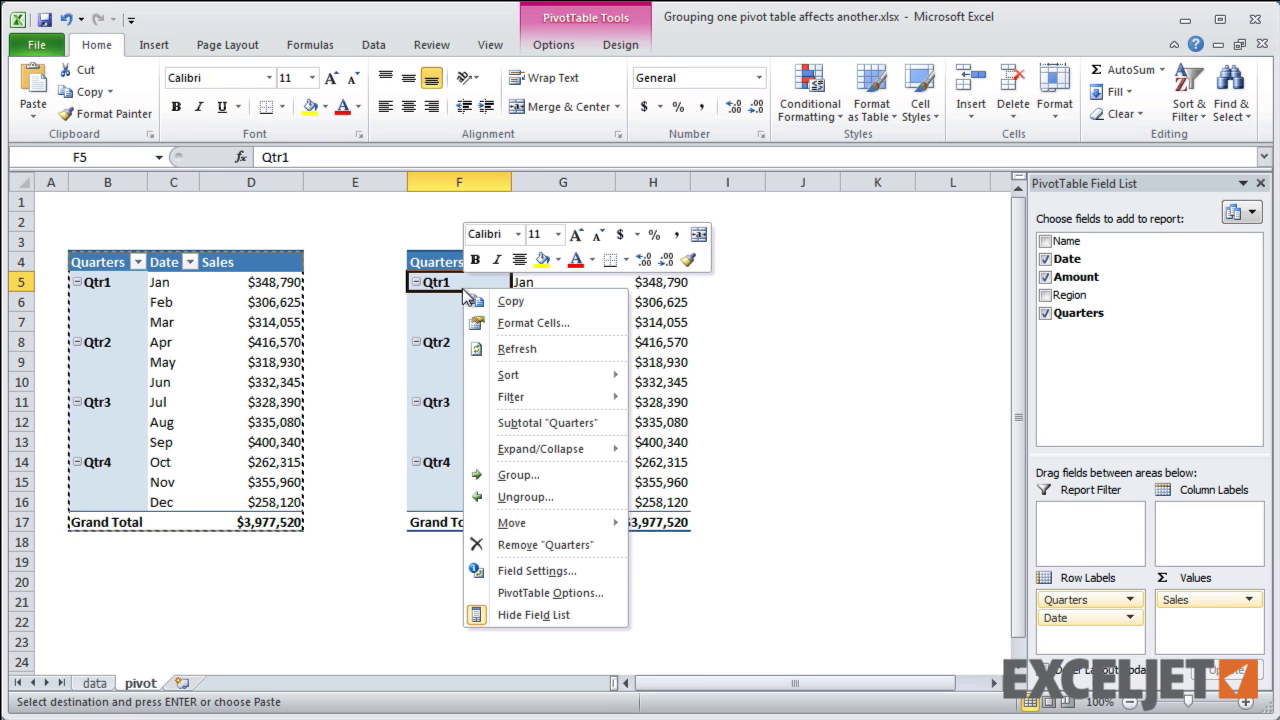
pyautogui.click(520, 497)
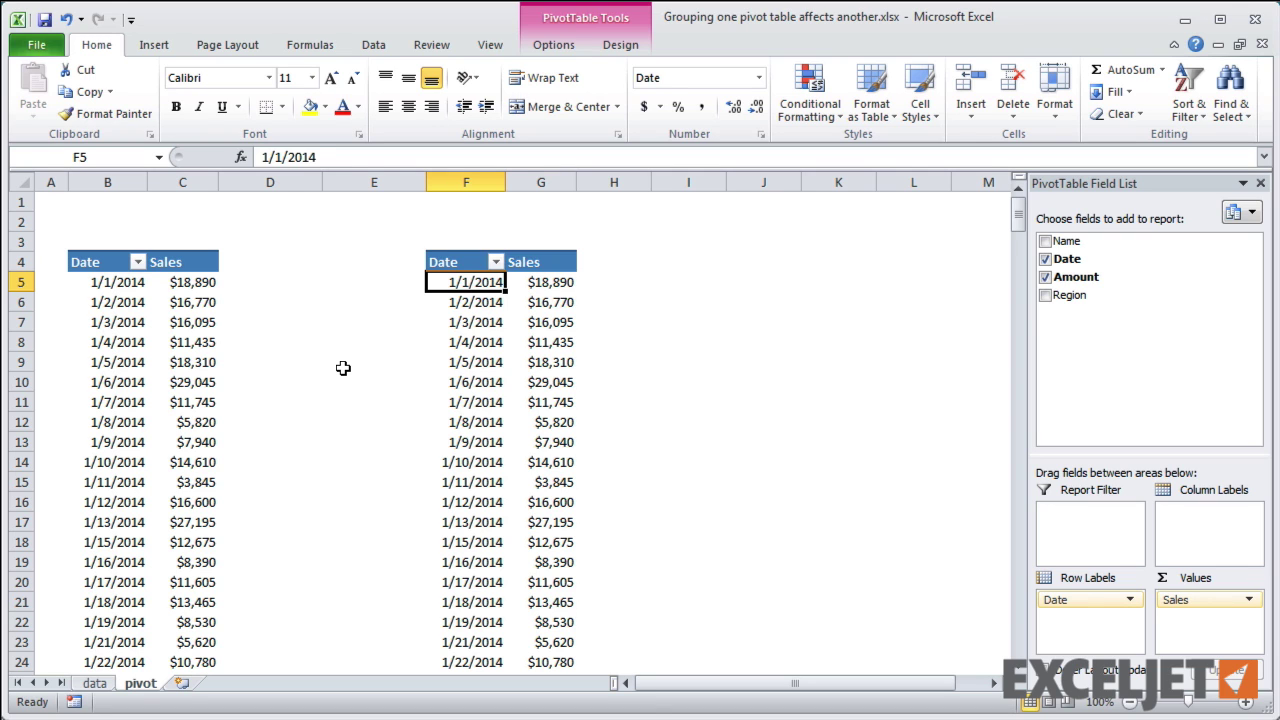
pyautogui.hotkey('ctrl', 'z')
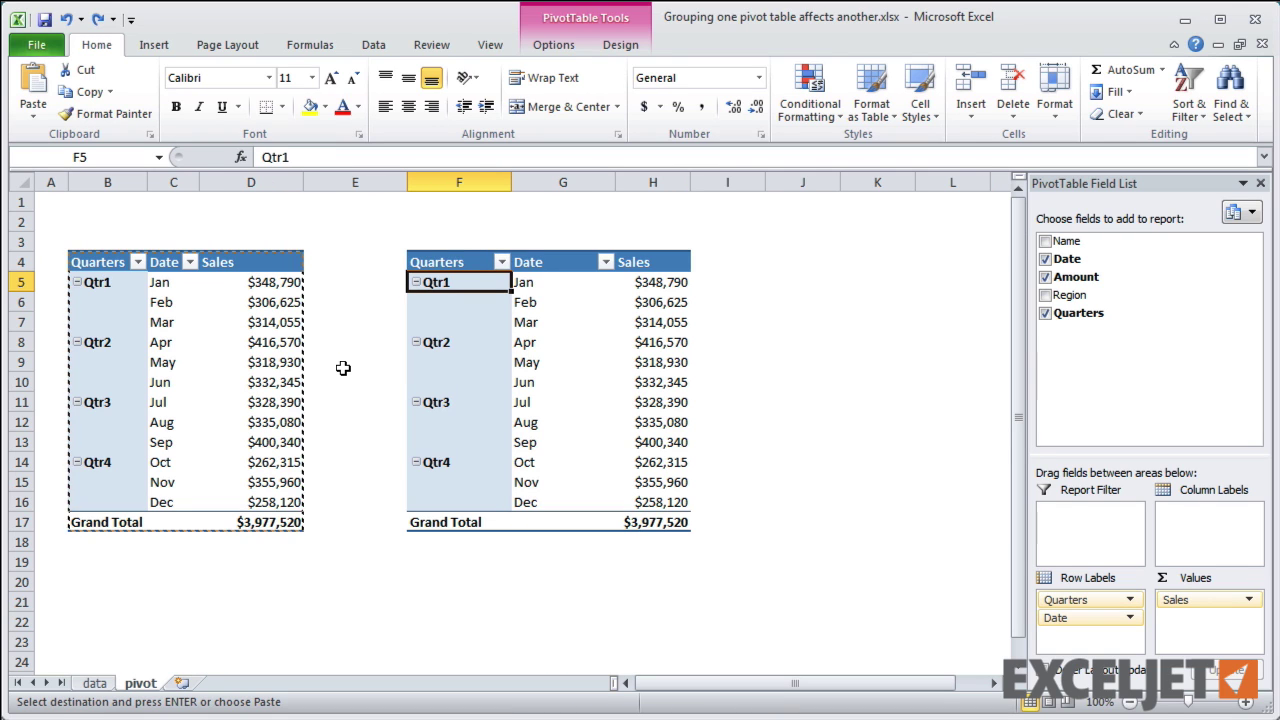
# Step: Copy the entire duplicated pivot table and paste it at cell A1 of a new workbook
pyautogui.click(444, 261)
pyautogui.moveTo(444, 261); pyautogui.dragTo(652, 522)
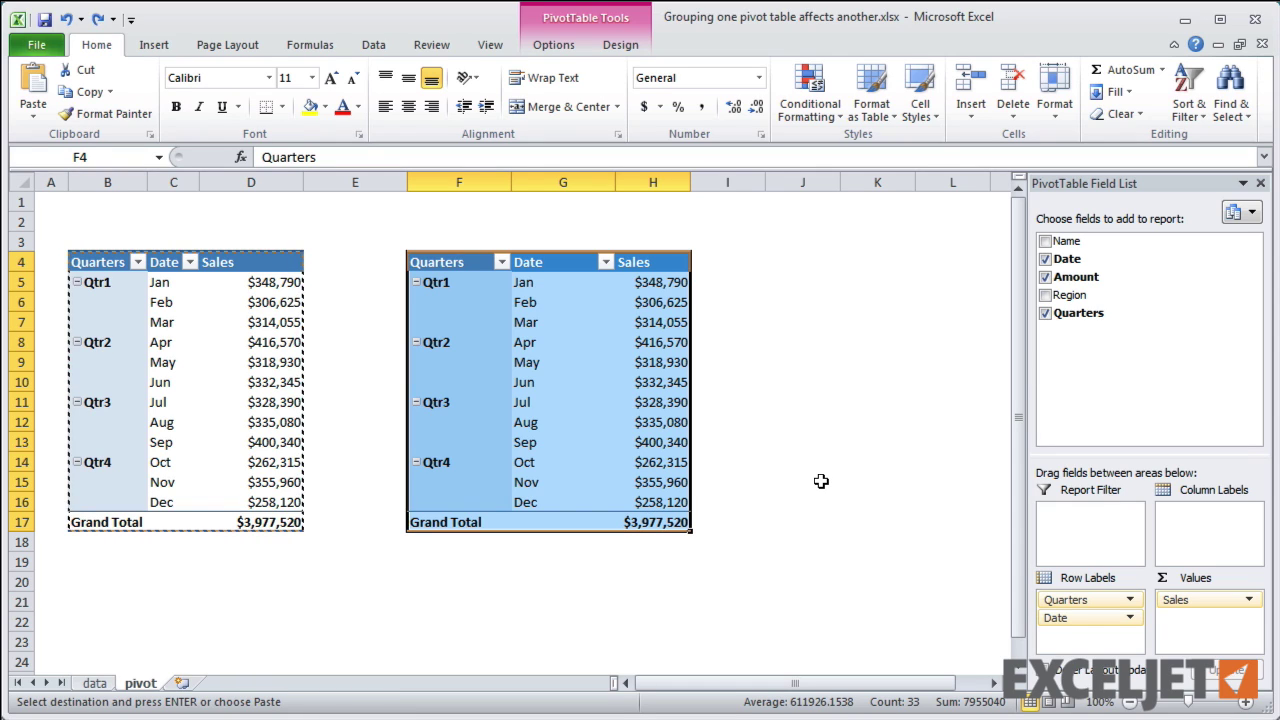
pyautogui.hotkey('ctrl', 'c')
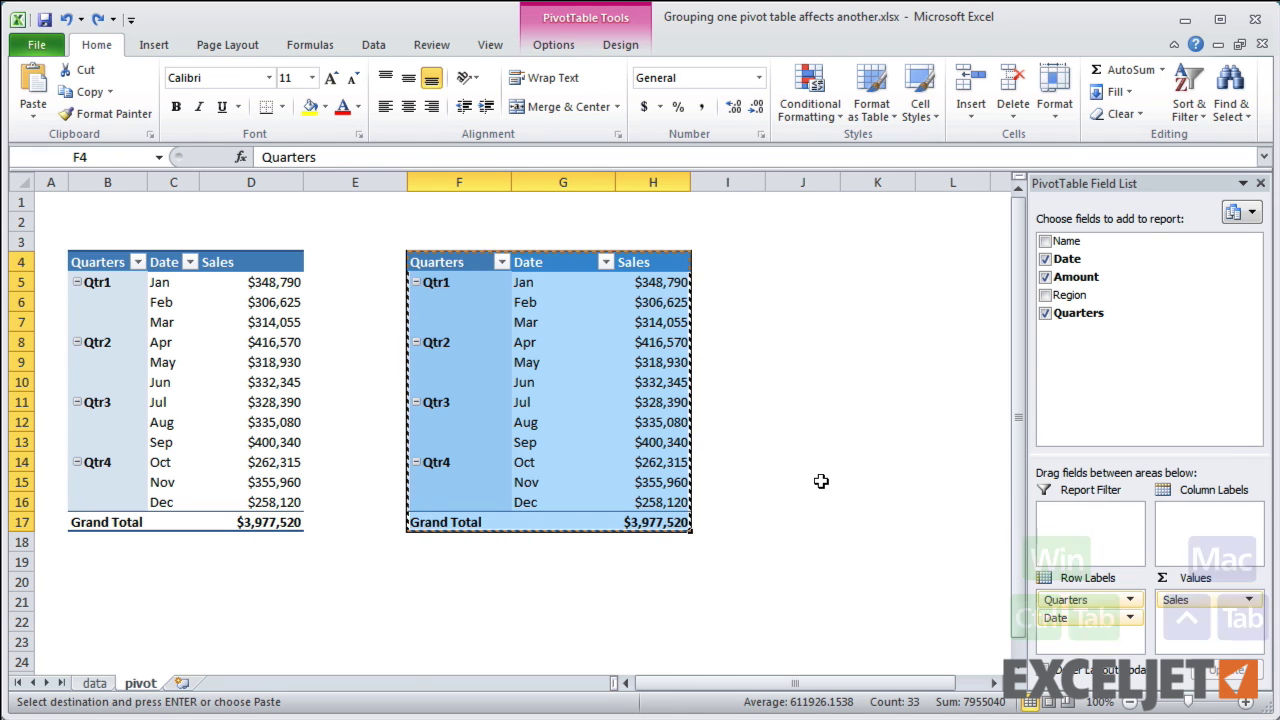
pyautogui.hotkey('ctrl', 'n')
pyautogui.hotkey('ctrl', 'v')
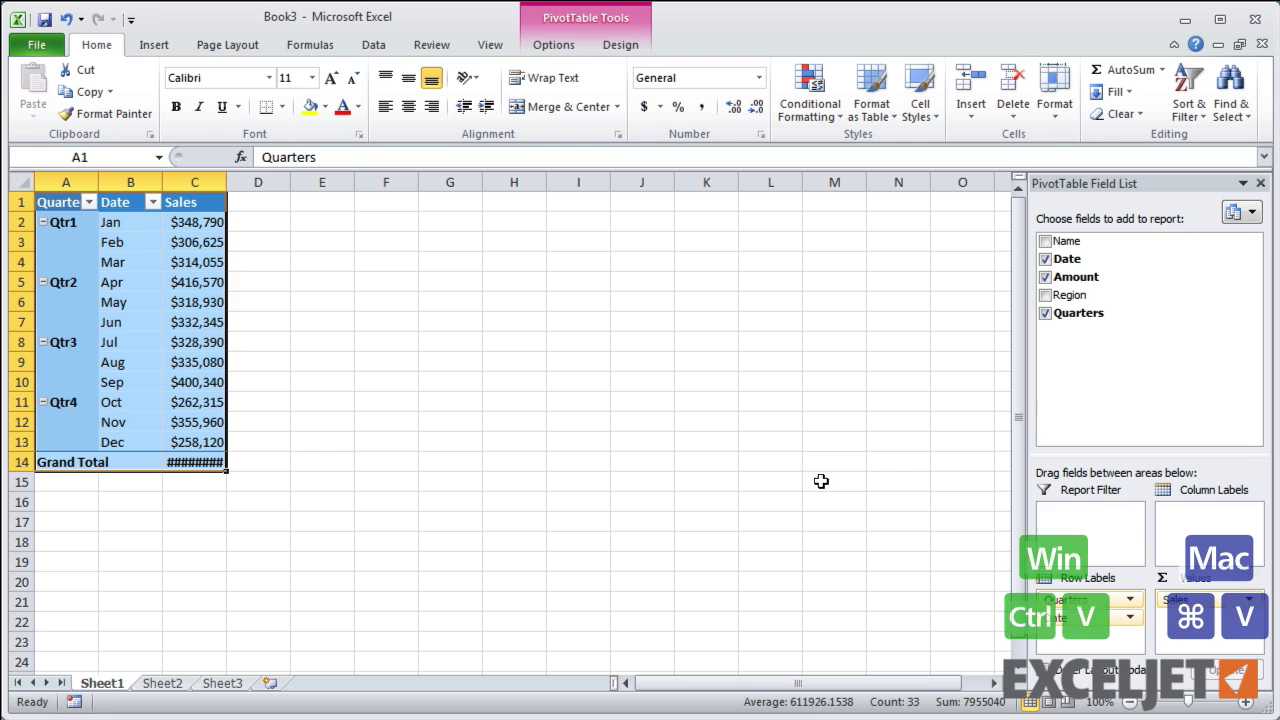
# Step: Refresh the pasted pivot table in the new workbook and copy it back over the duplicate at F4 in the original workbook
pyautogui.rightClick(175, 345)
pyautogui.click(223, 401)
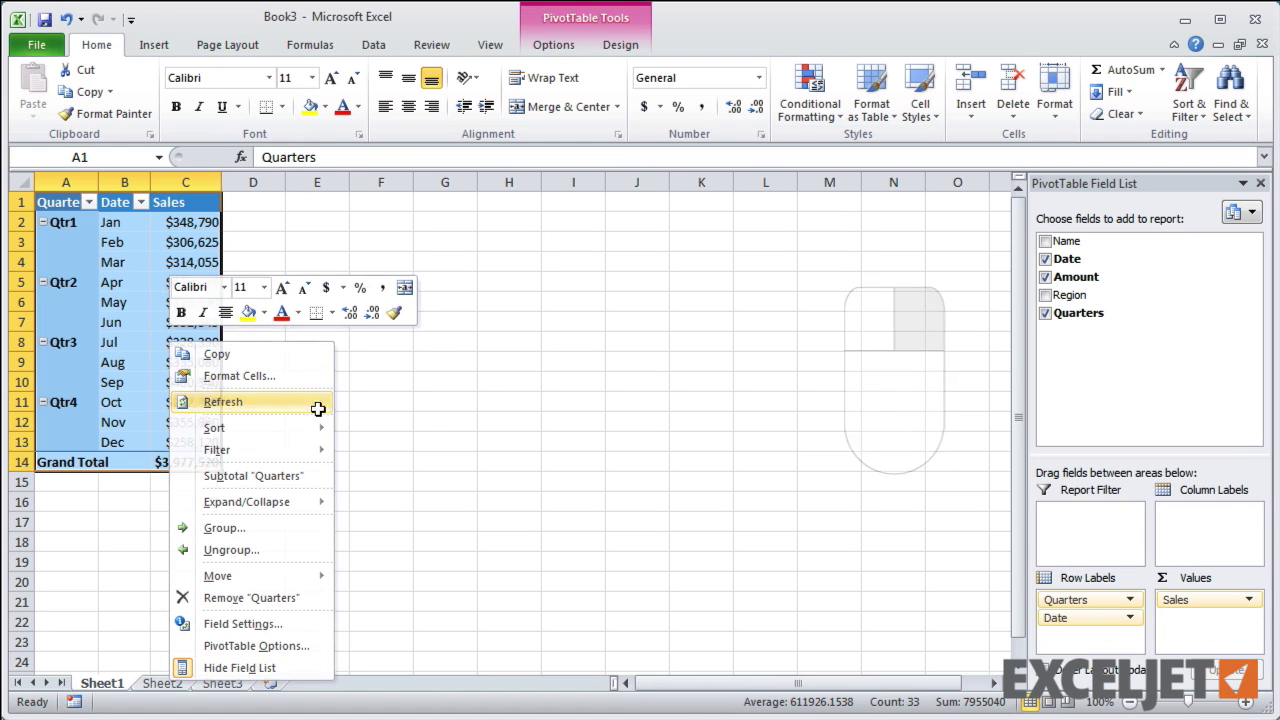
pyautogui.hotkey('ctrl', 'c')
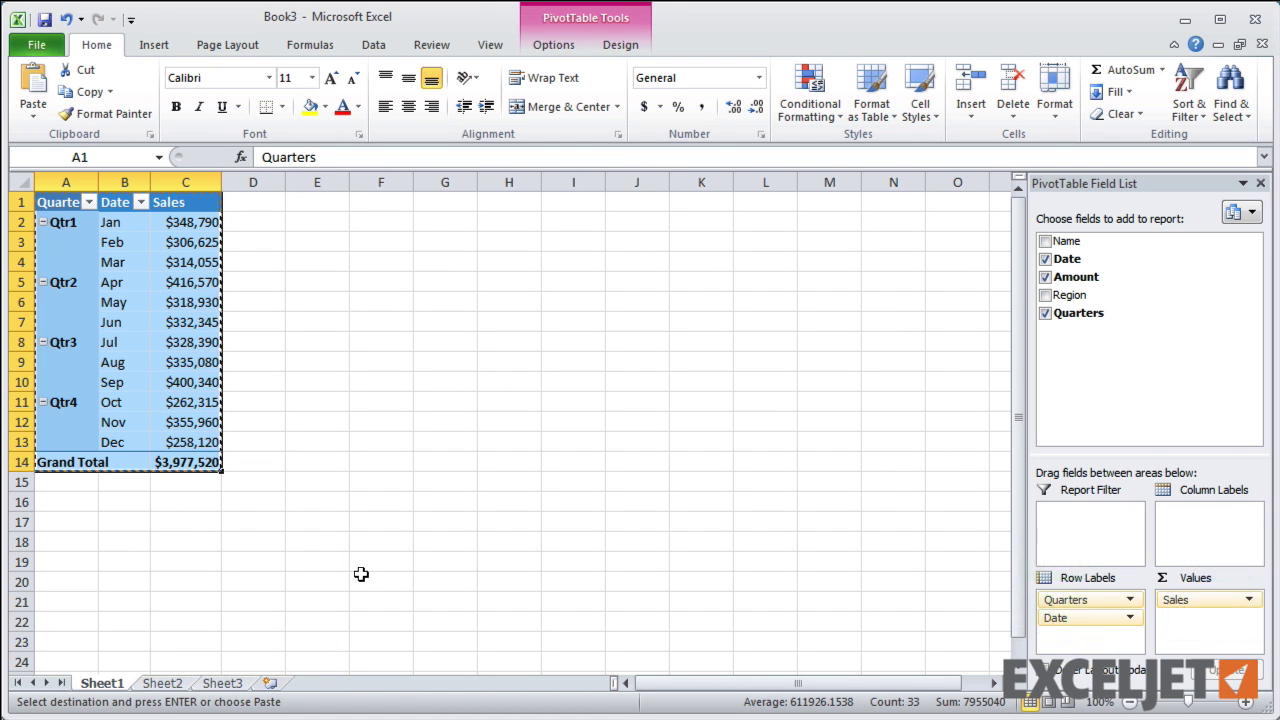
pyautogui.hotkey('ctrl', 'Tab')
pyautogui.hotkey('ctrl', 'v')
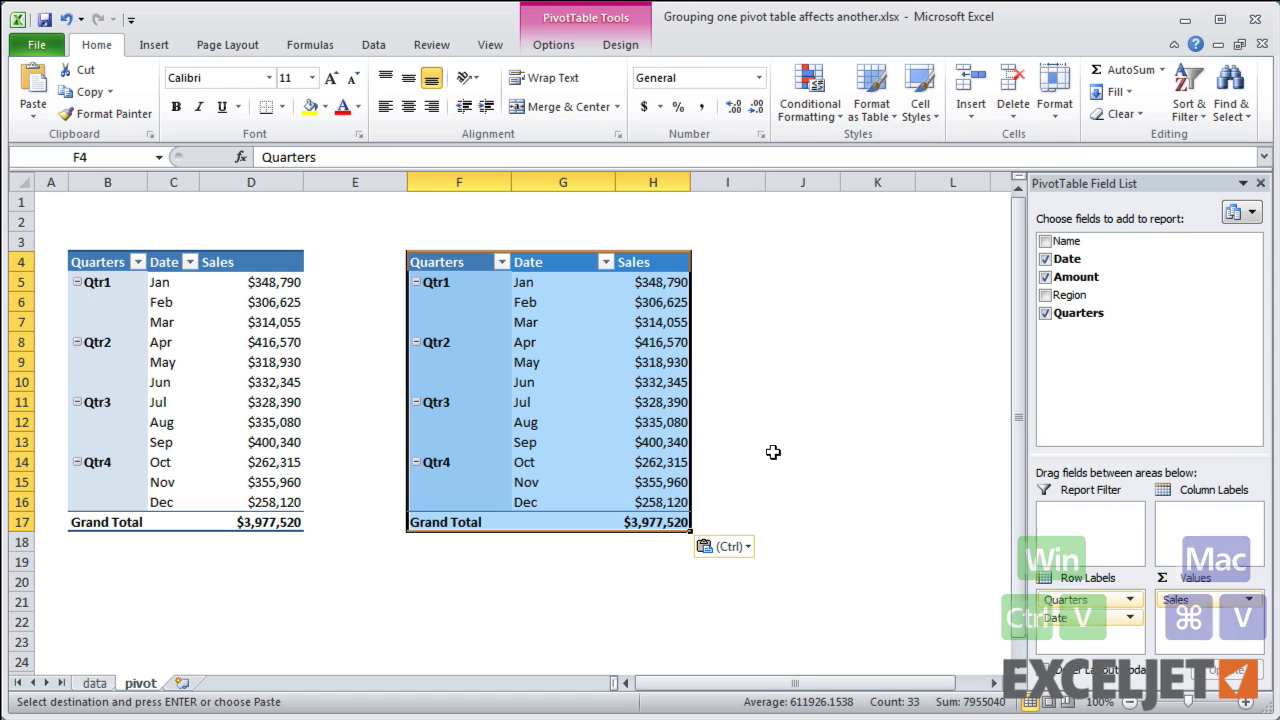
# Step: Ungroup the quarters in the duplicated pivot table at F4 so it lists individual dates, and select its Date header
pyautogui.rightClick(487, 325)
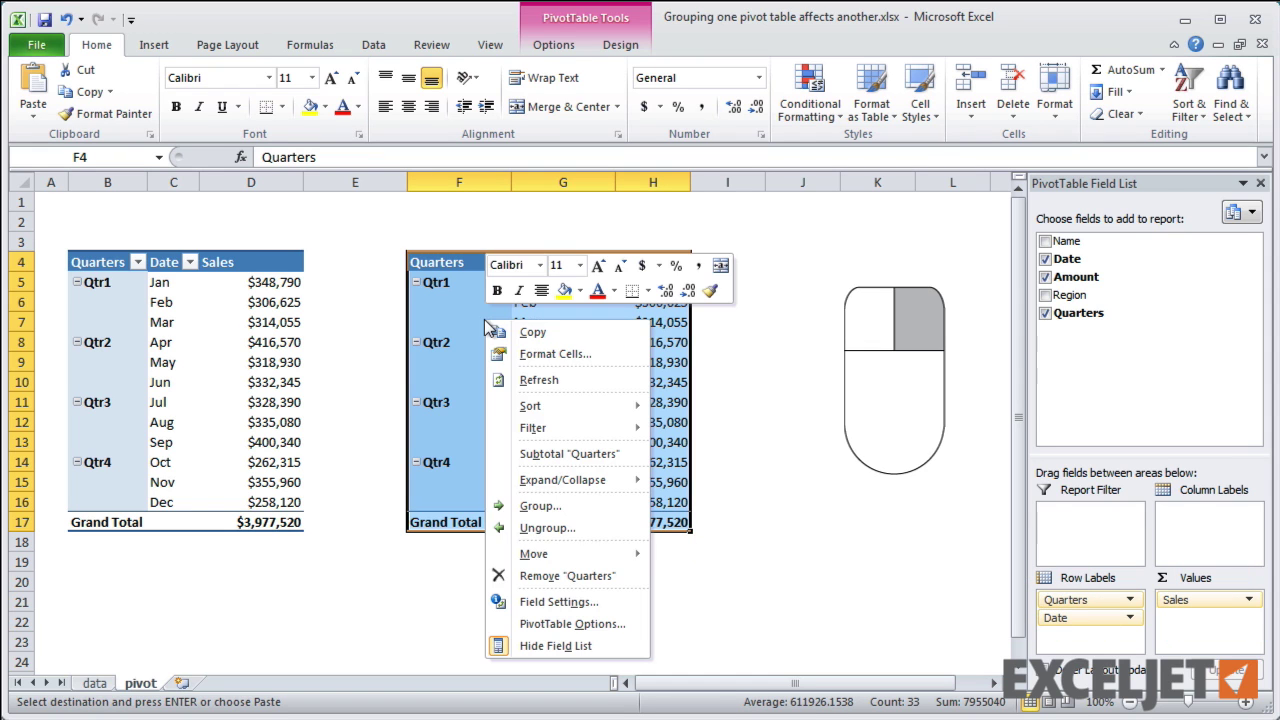
pyautogui.click(550, 527)
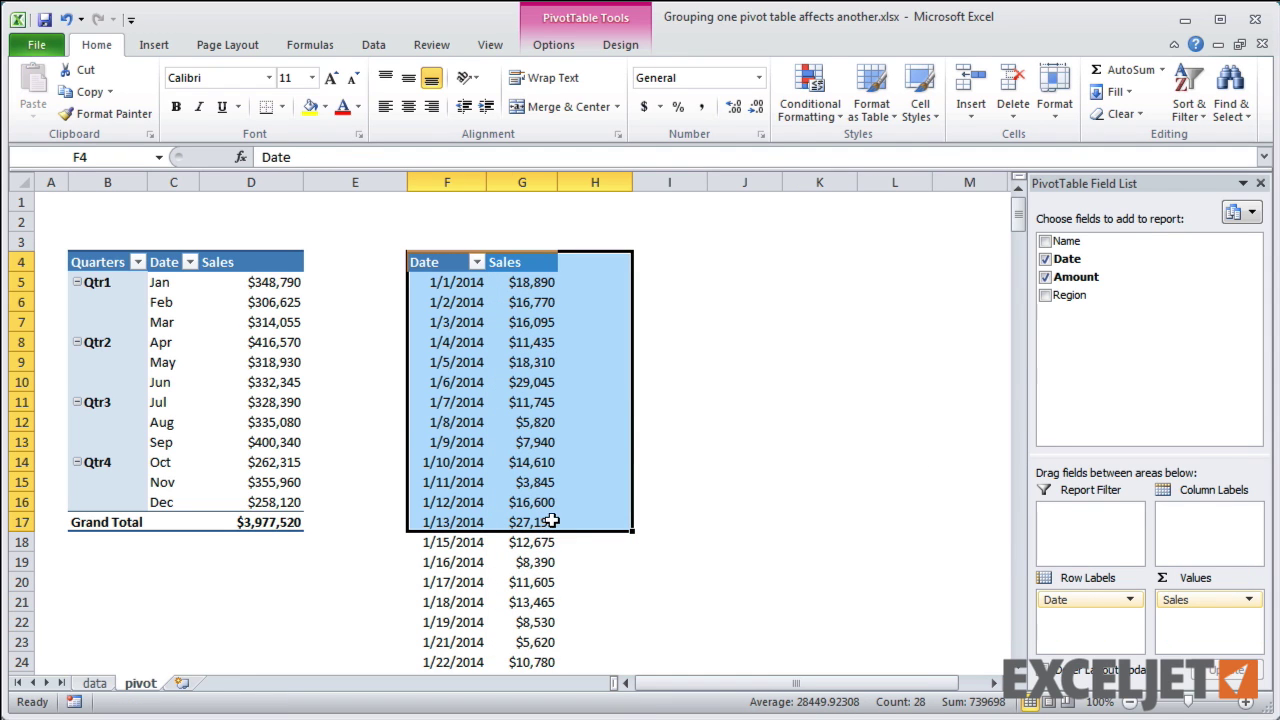
pyautogui.click(450, 264)
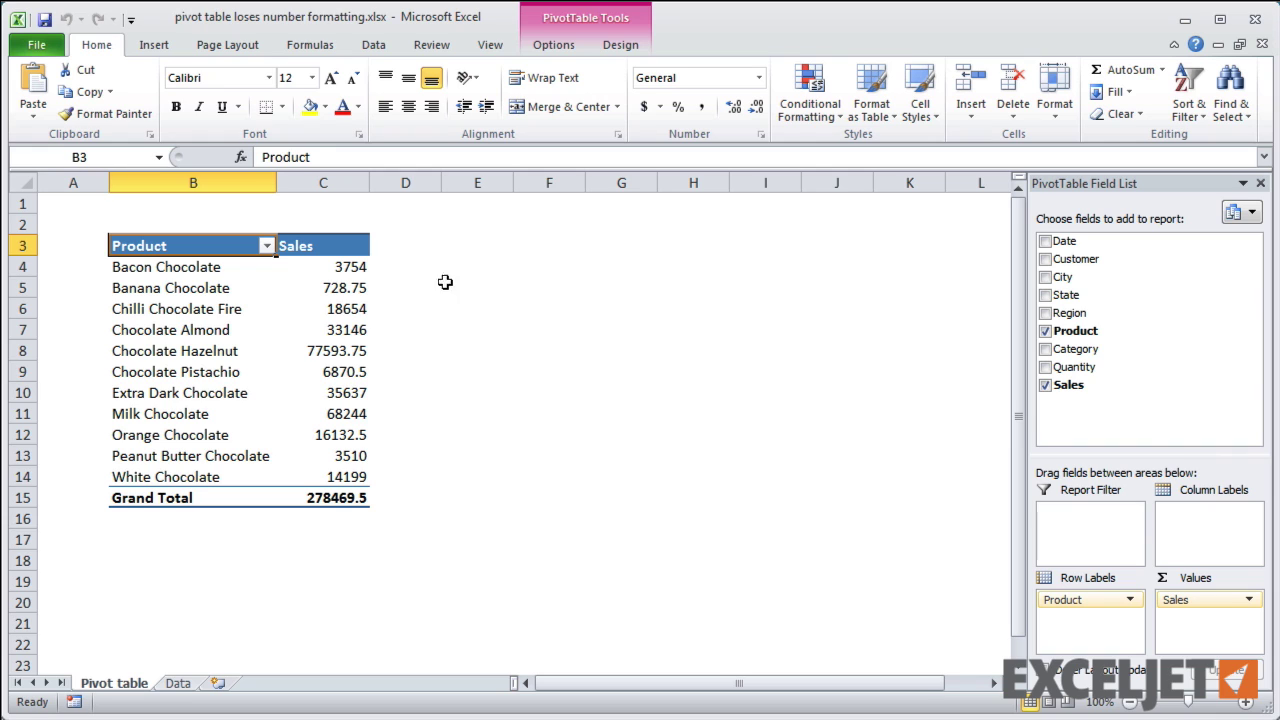
# Step: Apply dollar currency formatting with no decimal places directly to the product sales cells C4:C14
pyautogui.moveTo(338, 272); pyautogui.dragTo(334, 480)
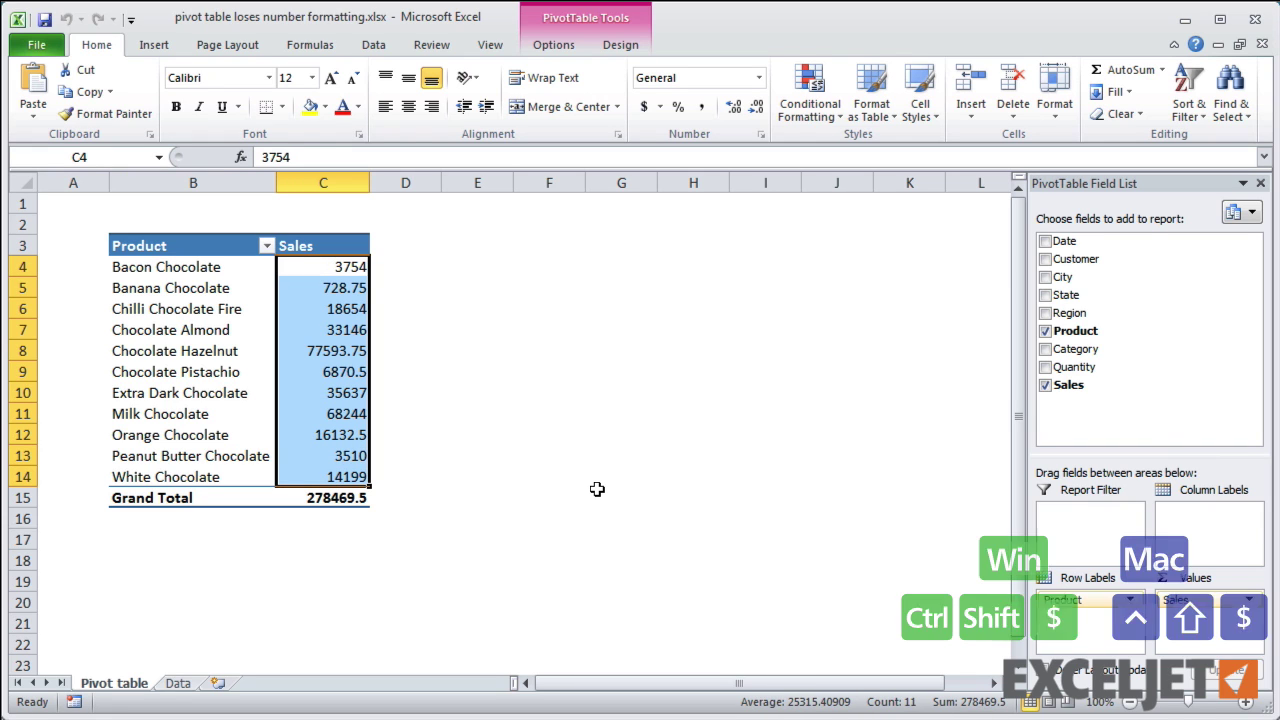
pyautogui.hotkey('ctrl', 'shift', '$')
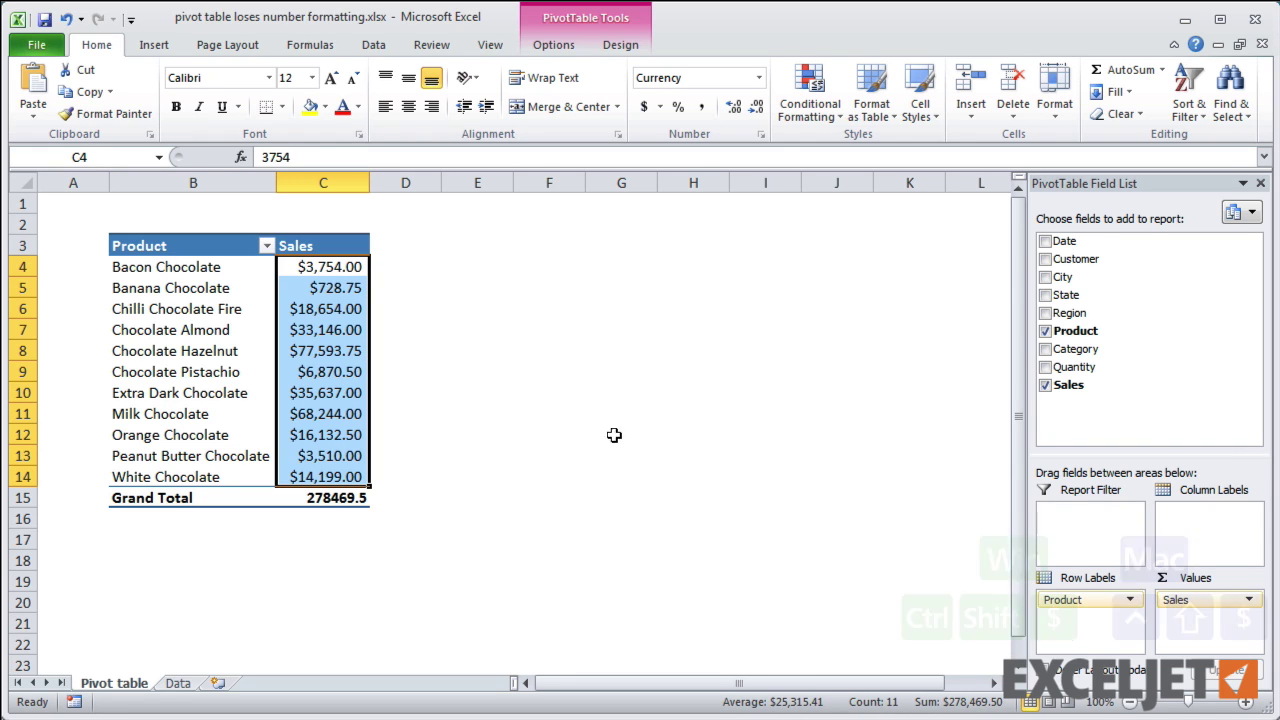
pyautogui.click(755, 106)
pyautogui.click(755, 106)
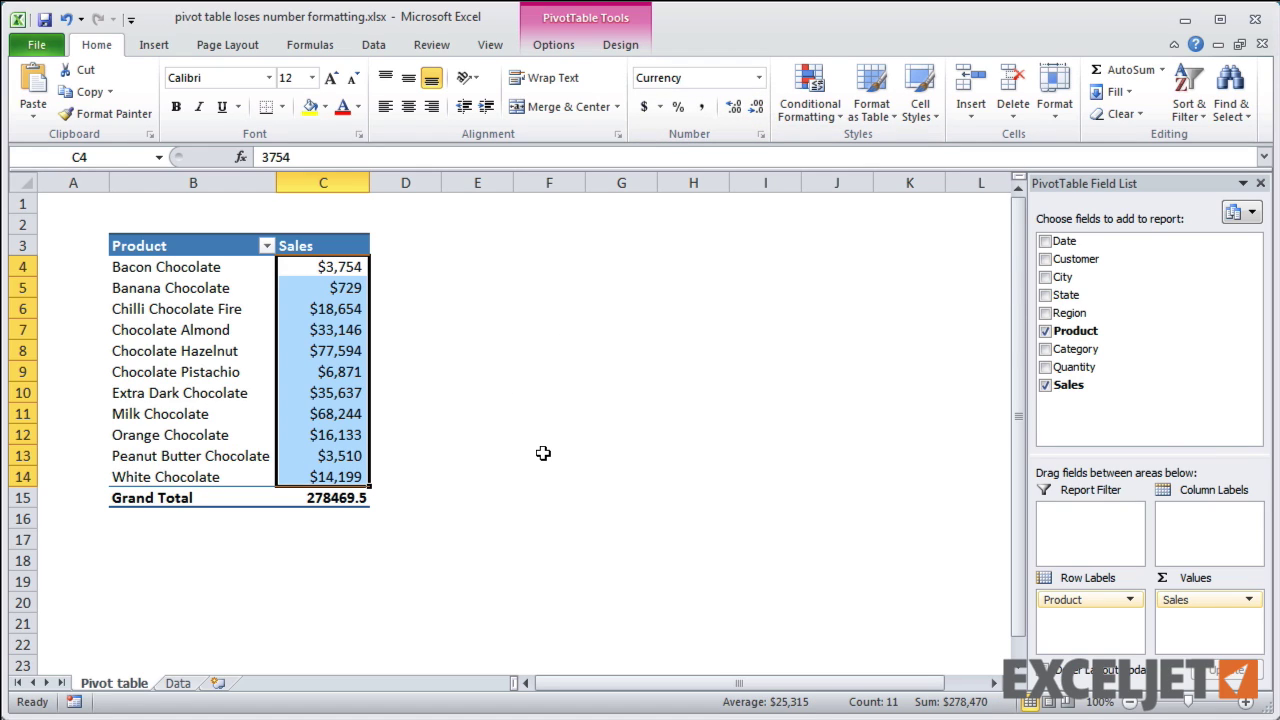
# Step: Replace the Product field with Region in the pivot table, and swap Region for Category
pyautogui.click(1044, 332)
pyautogui.click(1046, 314)
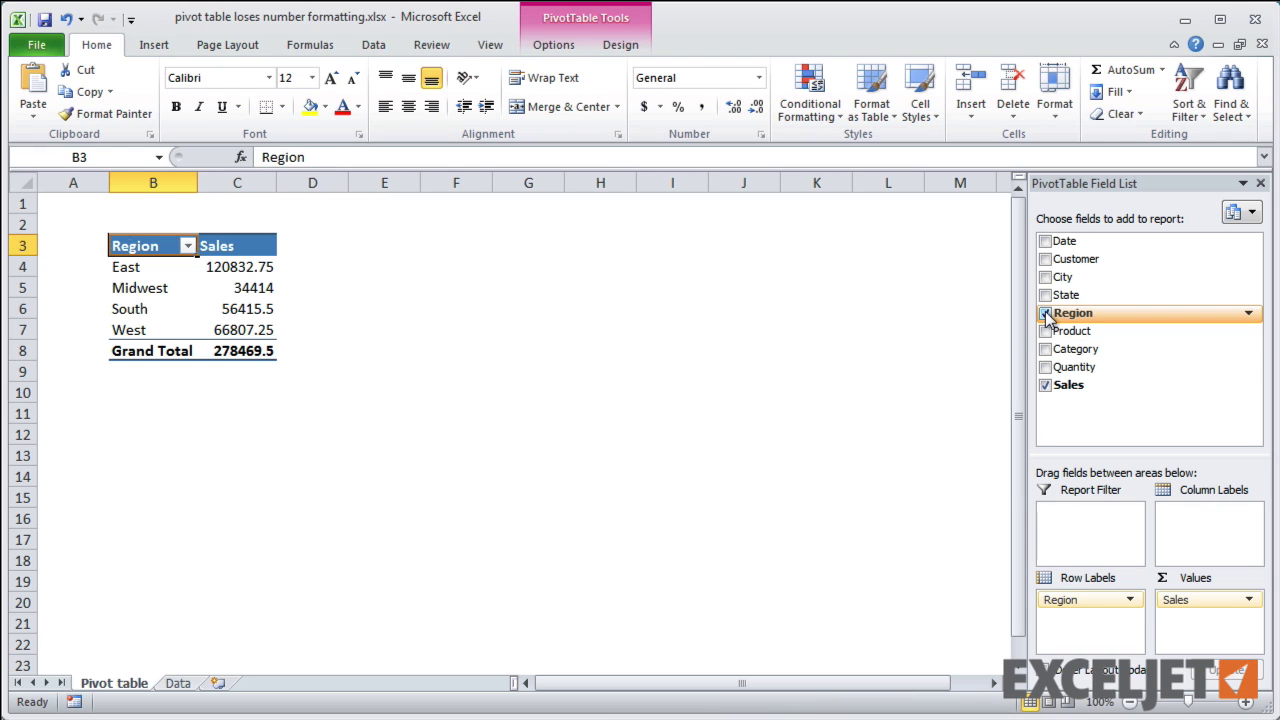
pyautogui.click(1045, 313)
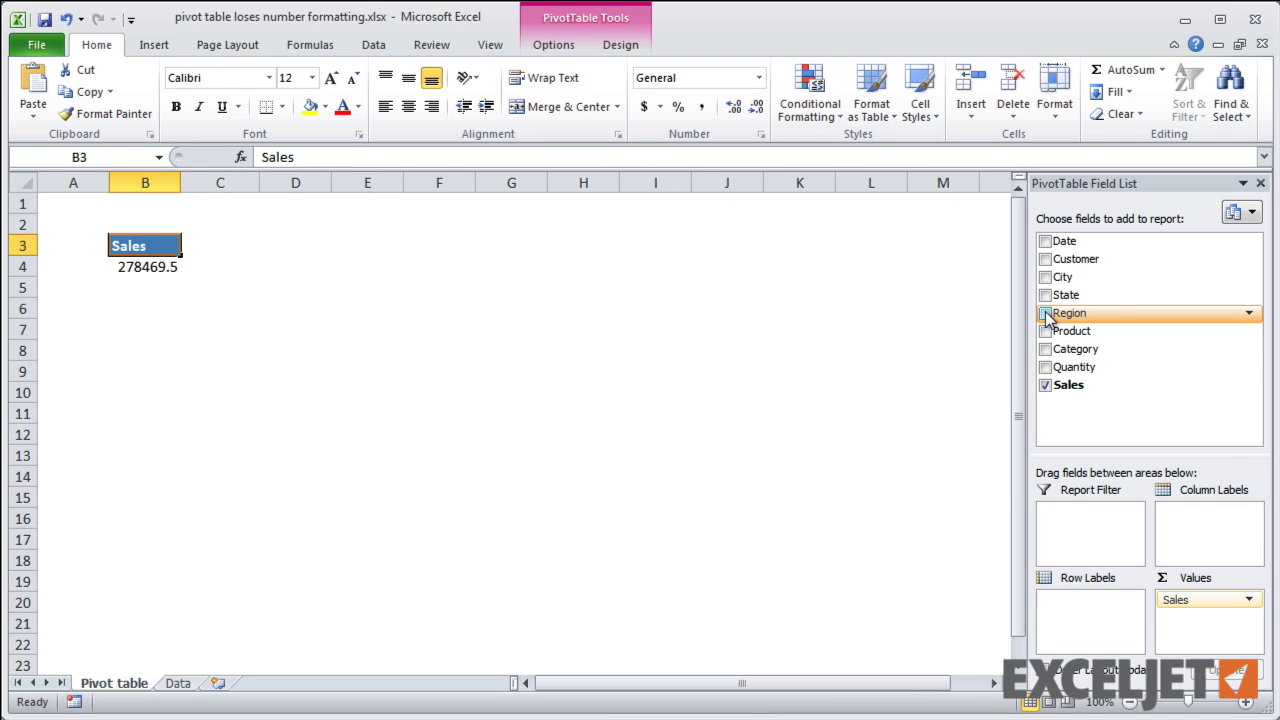
pyautogui.click(1045, 349)
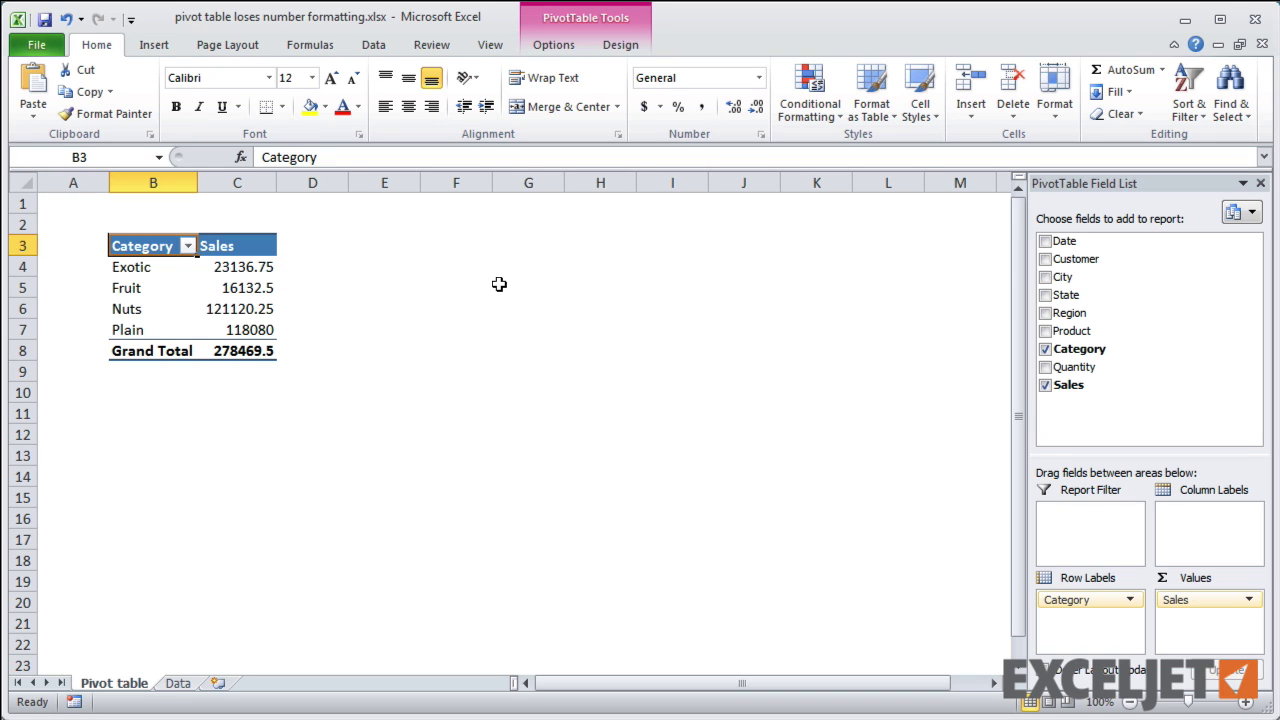
# Step: Undo the field swaps and the direct currency formatting to restore the unformatted sales by product
pyautogui.hotkey('ctrl', 'z')
pyautogui.hotkey('ctrl', 'z')
pyautogui.hotkey('ctrl', 'z')
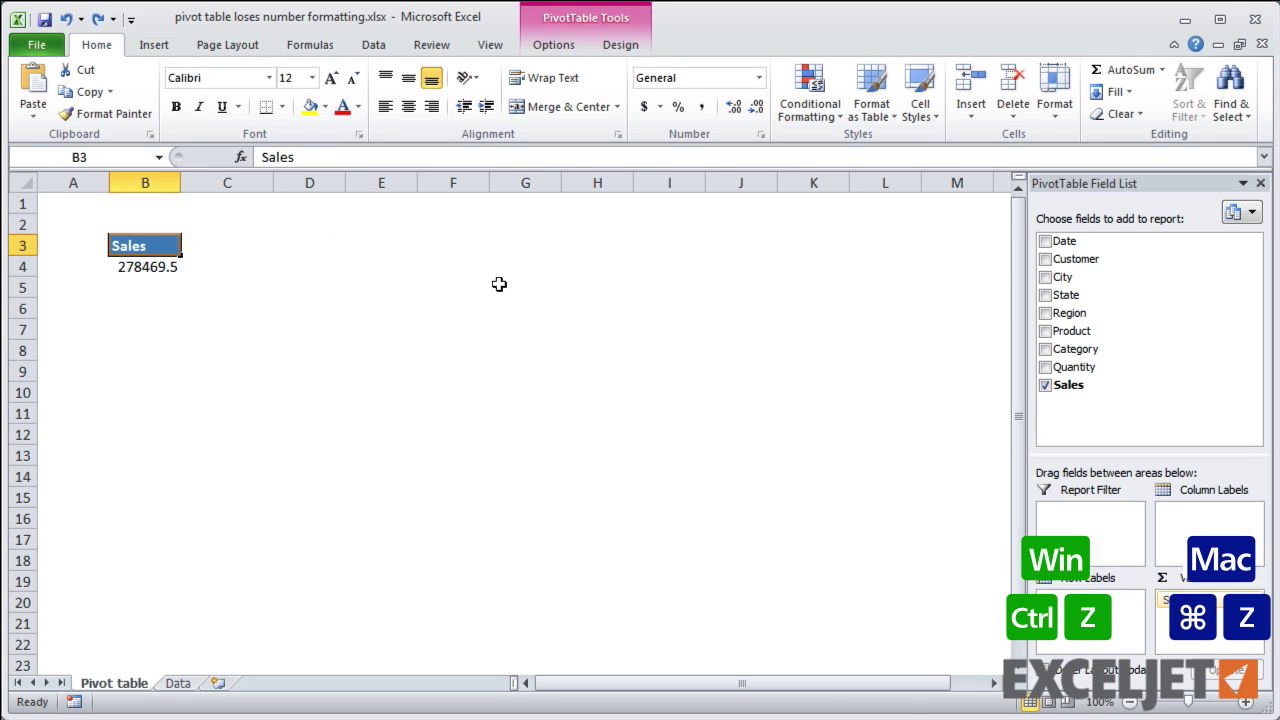
pyautogui.hotkey('ctrl', 'z')
pyautogui.hotkey('ctrl', 'z')
pyautogui.hotkey('ctrl', 'z')
pyautogui.hotkey('ctrl', 'z')
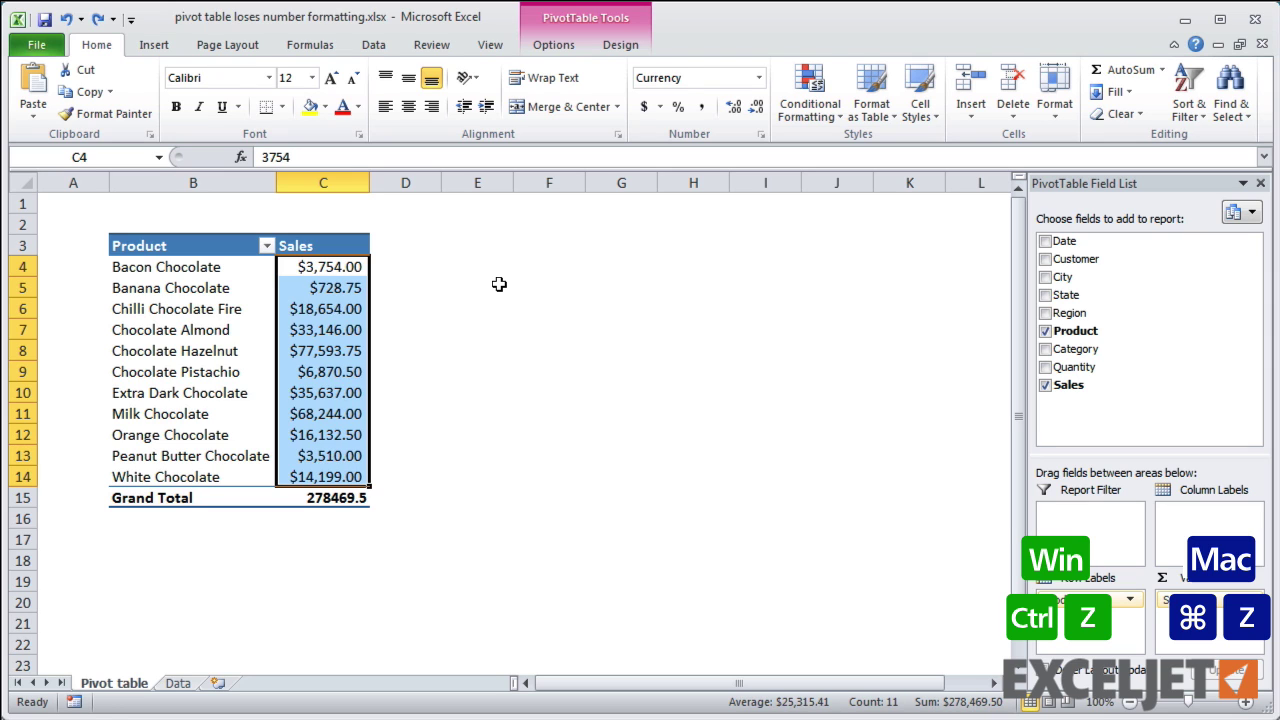
# Step: Set the Sales value field's number format to Currency with the $ symbol and 0 decimal places
pyautogui.rightClick(348, 268)
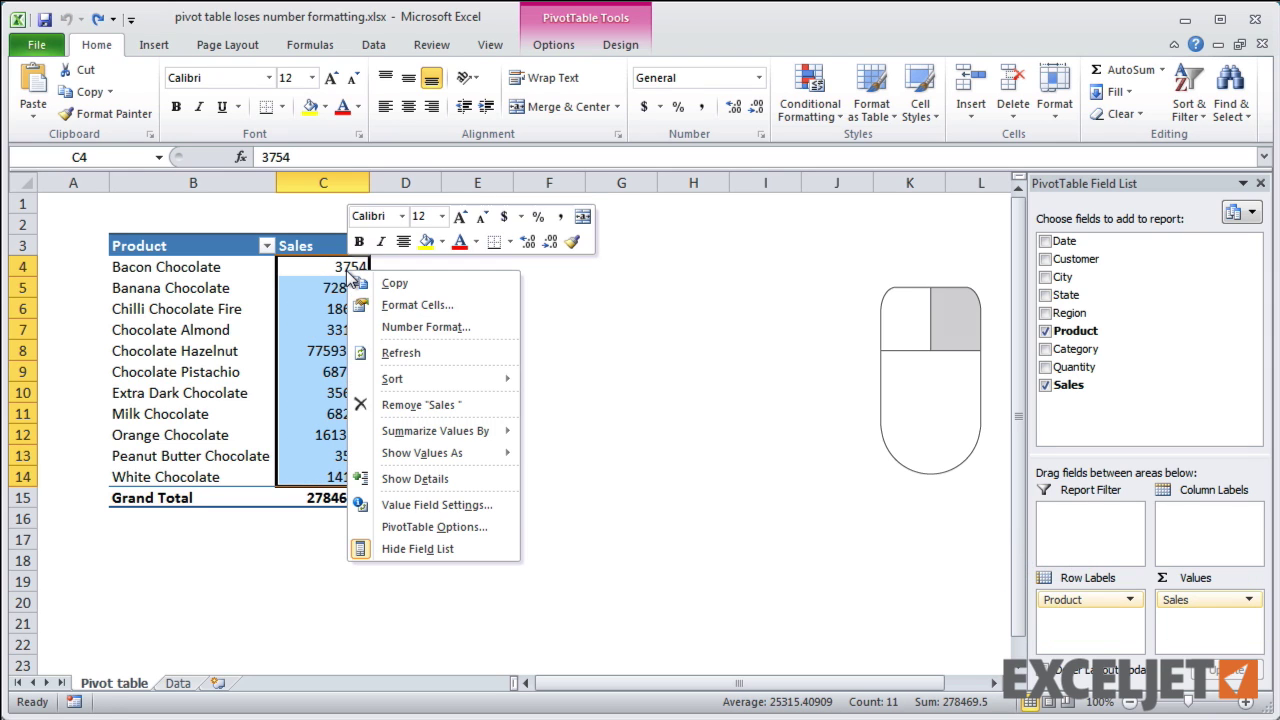
pyautogui.click(477, 507)
pyautogui.click(373, 628)
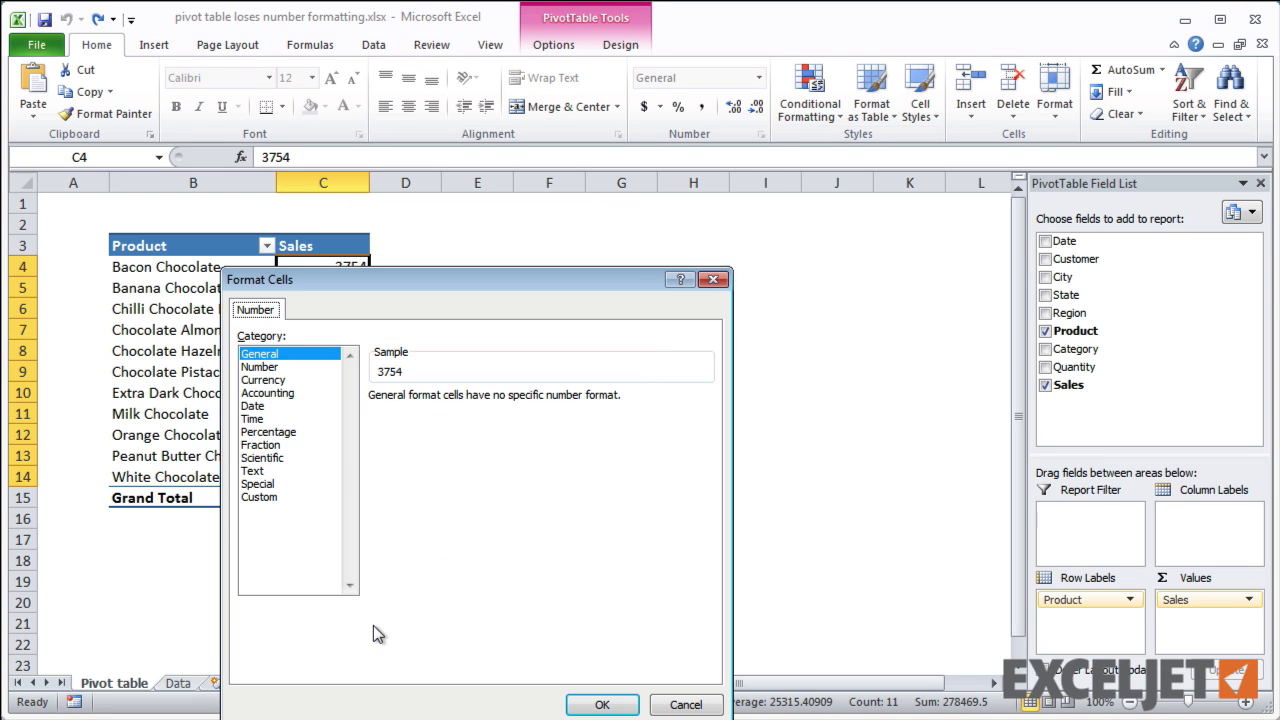
pyautogui.click(263, 380)
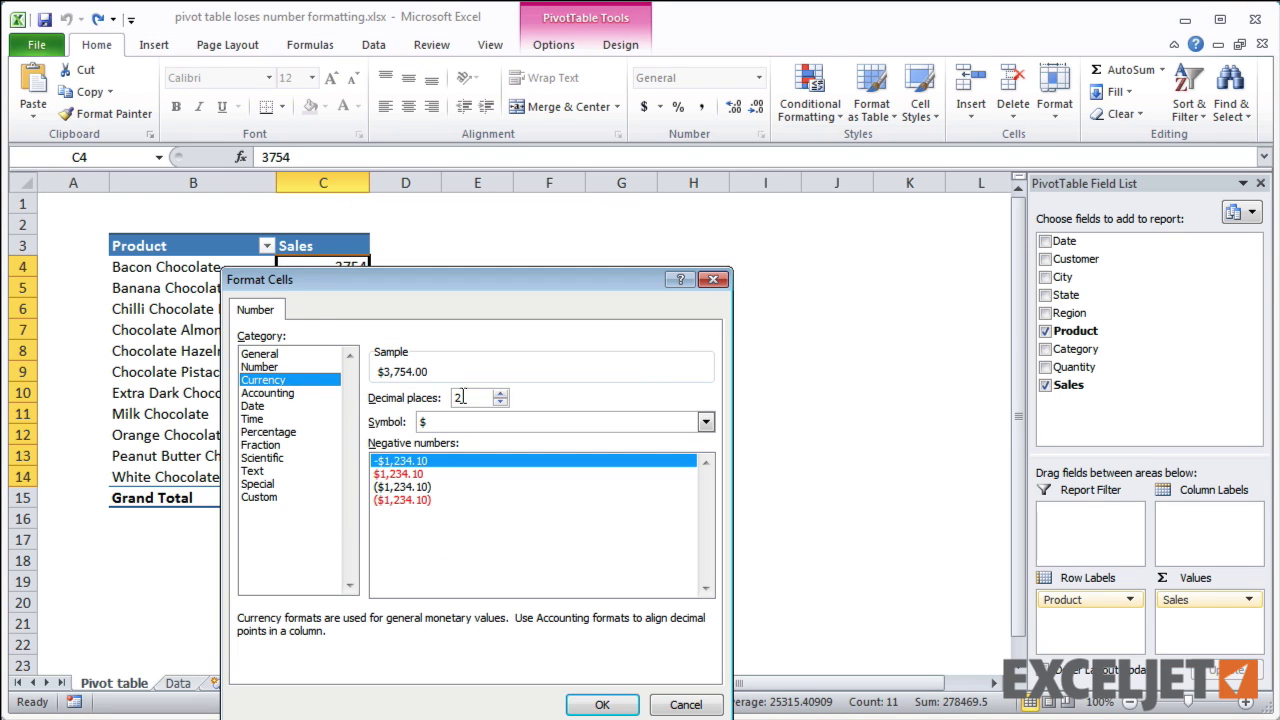
pyautogui.click(500, 404)
pyautogui.click(500, 404)
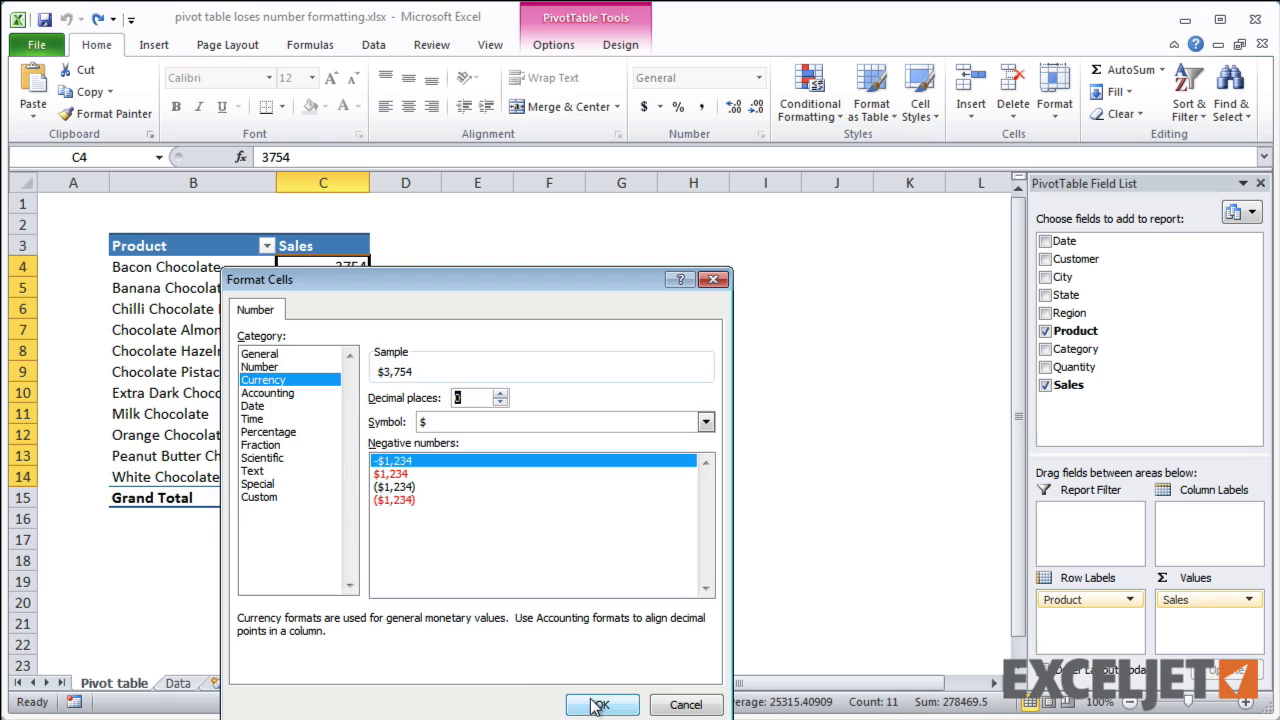
pyautogui.click(596, 702)
pyautogui.click(523, 631)
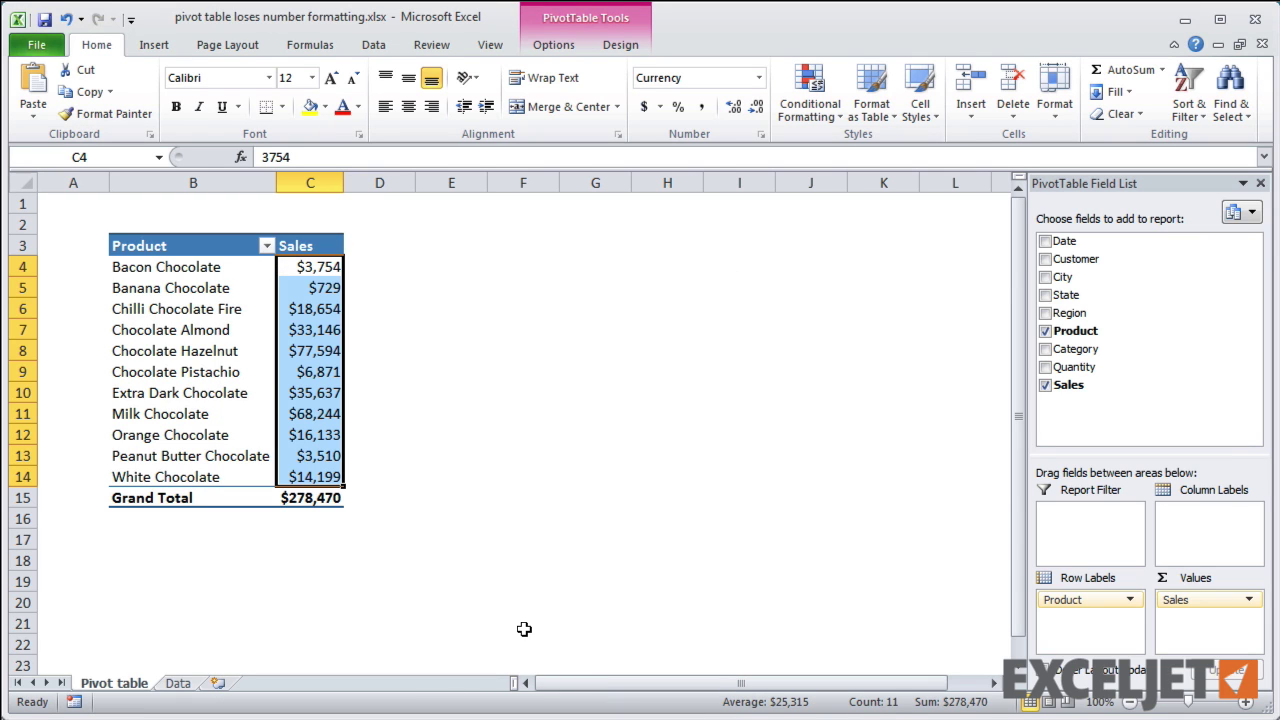
# Step: Replace the Product field with Region in the pivot table, and add Product back
pyautogui.click(1045, 330)
pyautogui.click(1045, 313)
pyautogui.click(1045, 331)
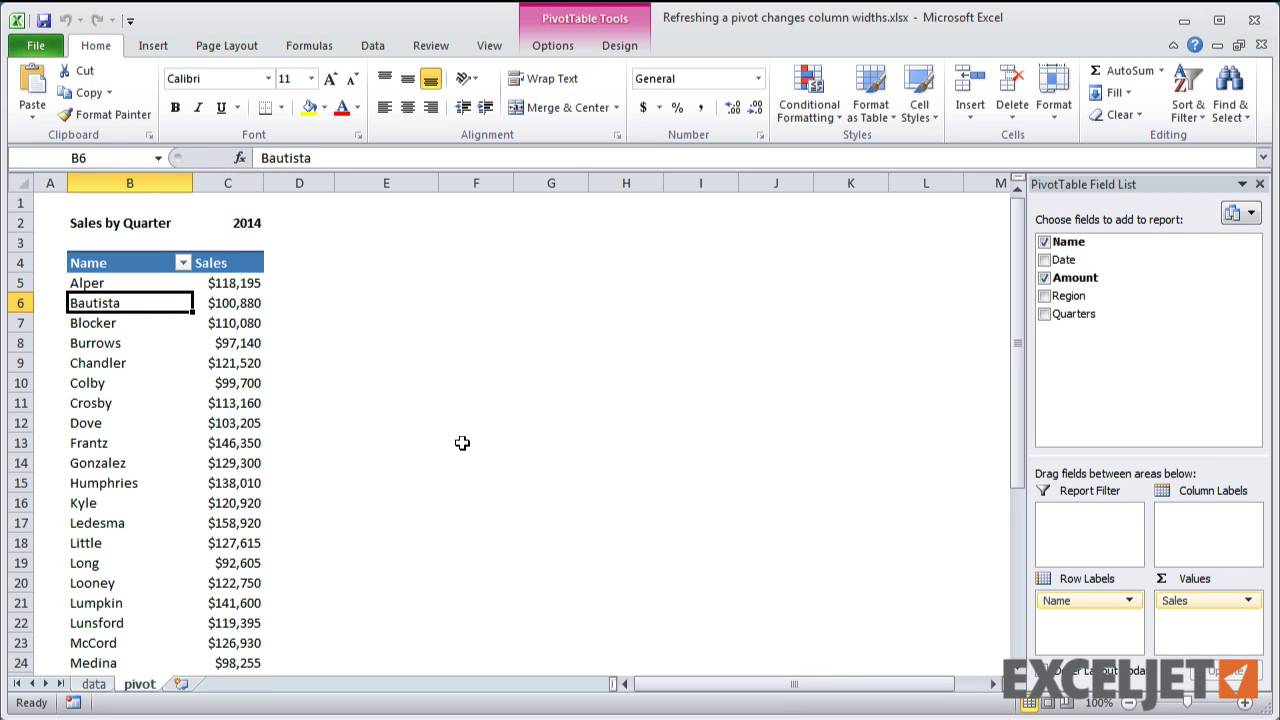
# Step: Refresh the pivot table and widen column B to fit the Sales by Quarter title, repeating both actions once
pyautogui.rightClick(157, 403)
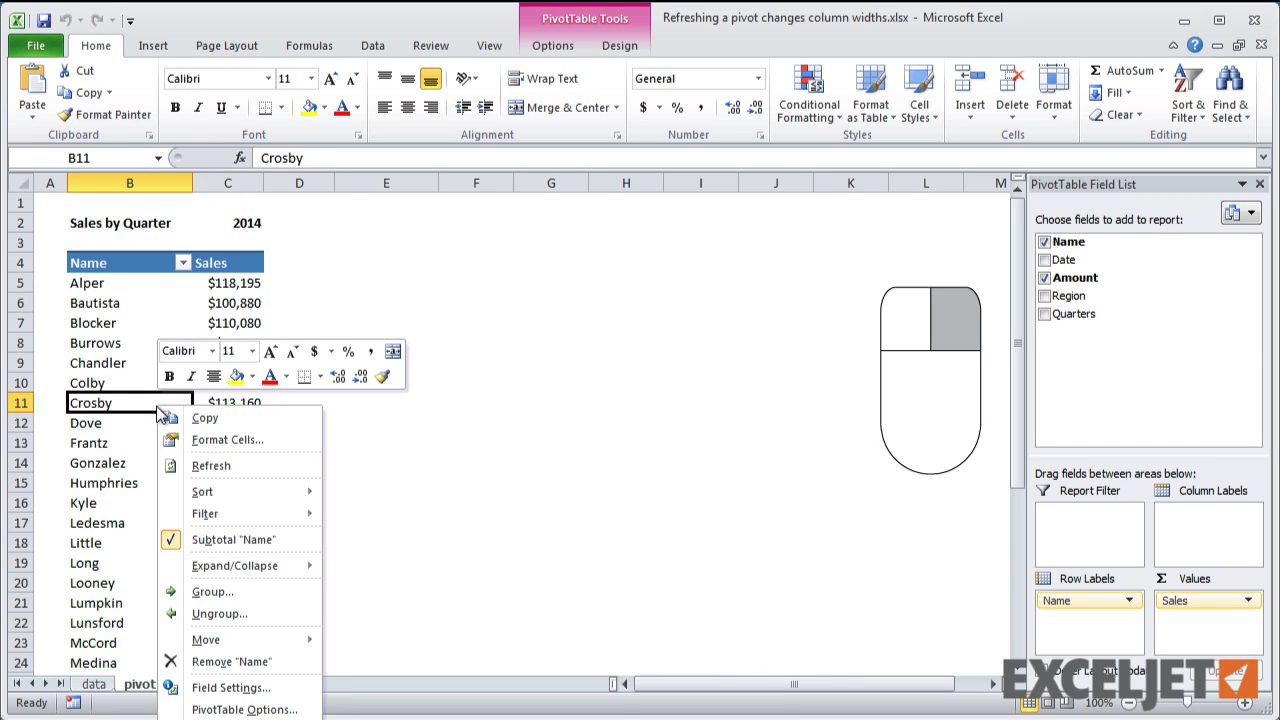
pyautogui.click(246, 468)
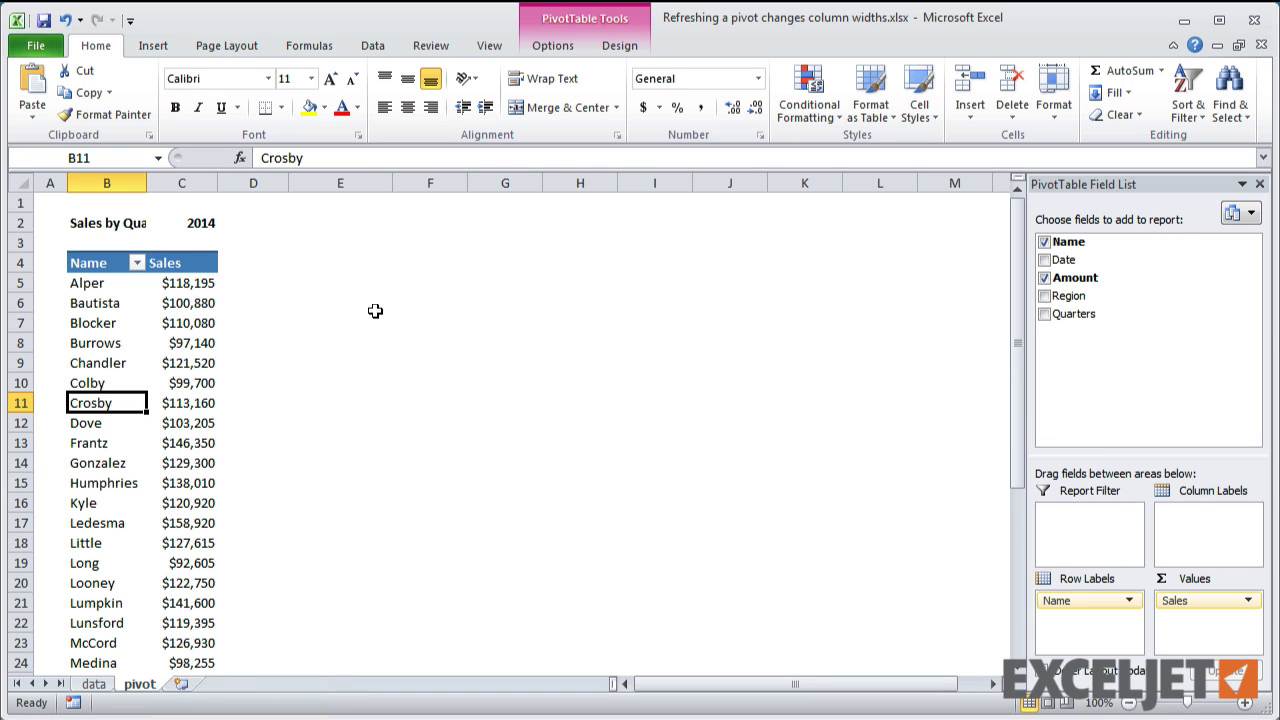
pyautogui.moveTo(146, 183); pyautogui.dragTo(185, 183)
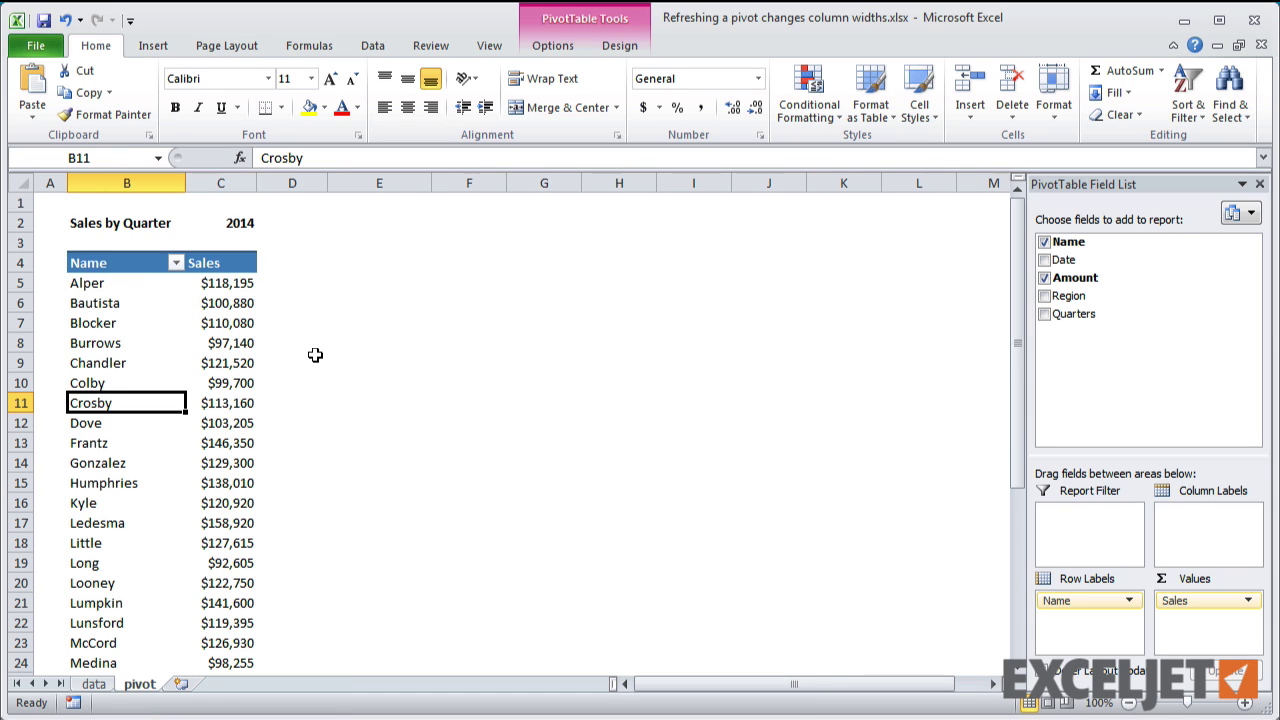
pyautogui.rightClick(196, 361)
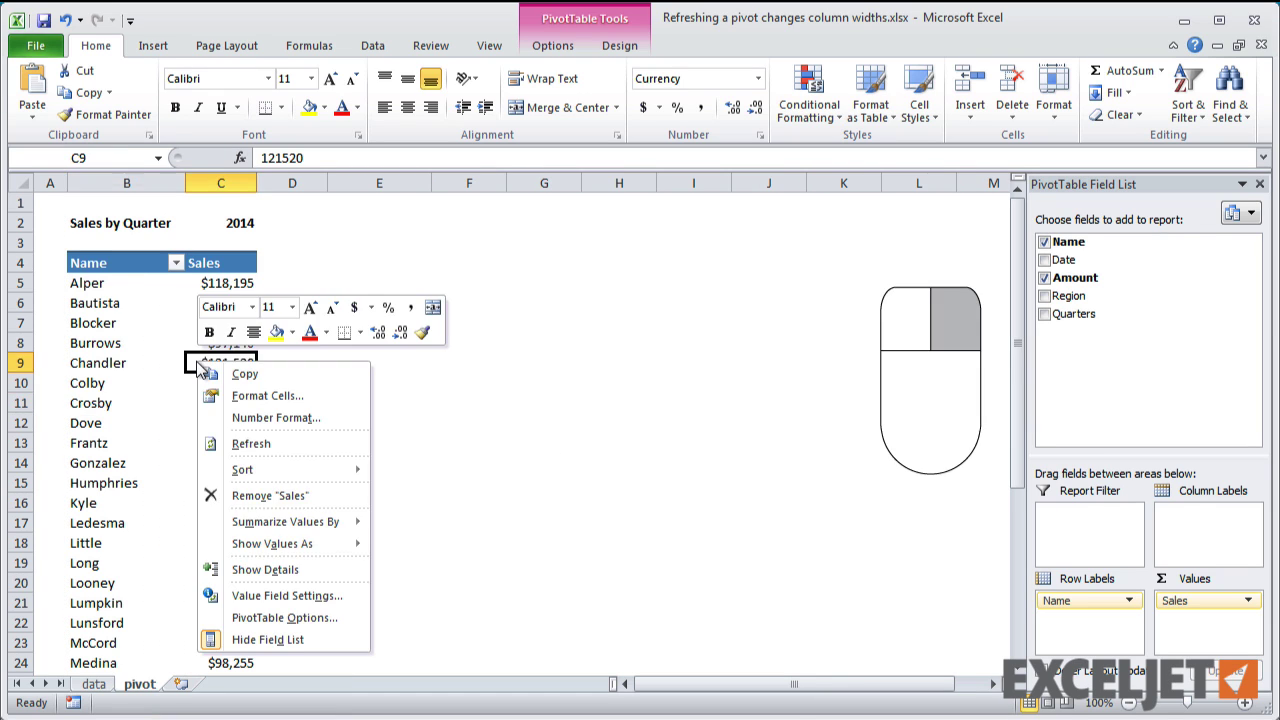
pyautogui.click(252, 443)
pyautogui.moveTo(150, 183); pyautogui.dragTo(186, 183)
# Step: Sort the pivot table by Sales from largest to smallest
pyautogui.click(552, 45)
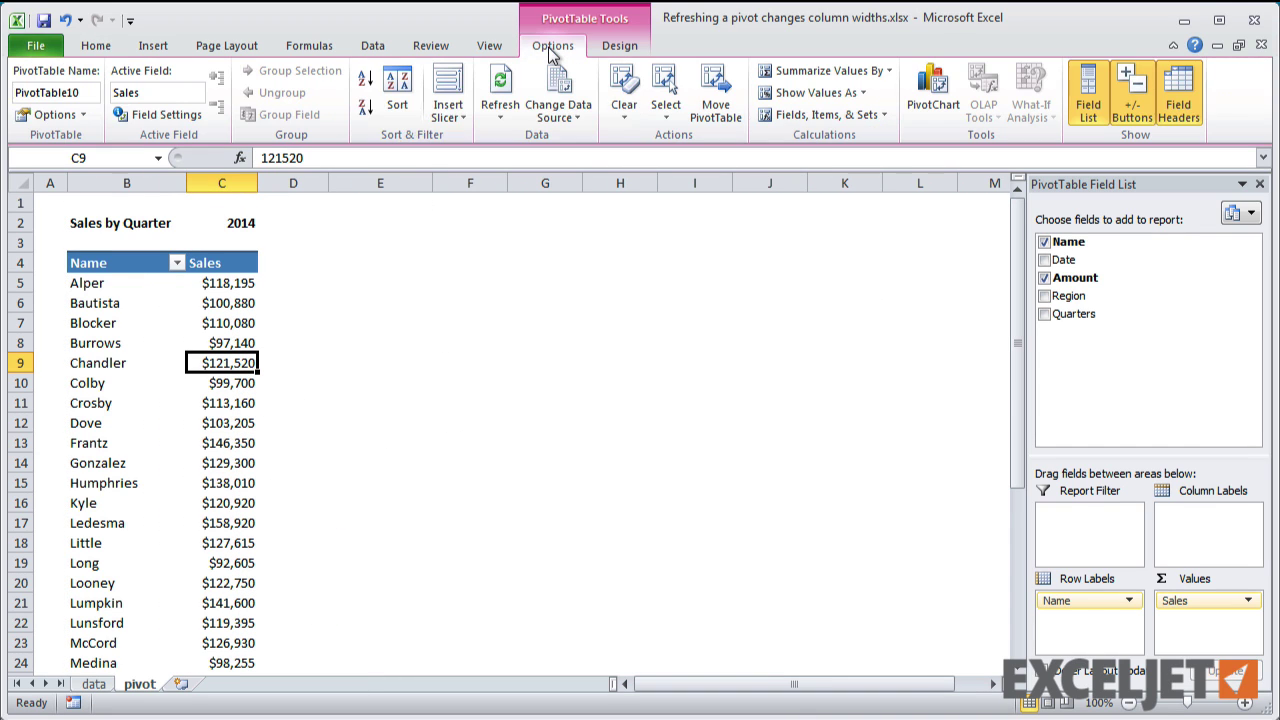
pyautogui.click(366, 106)
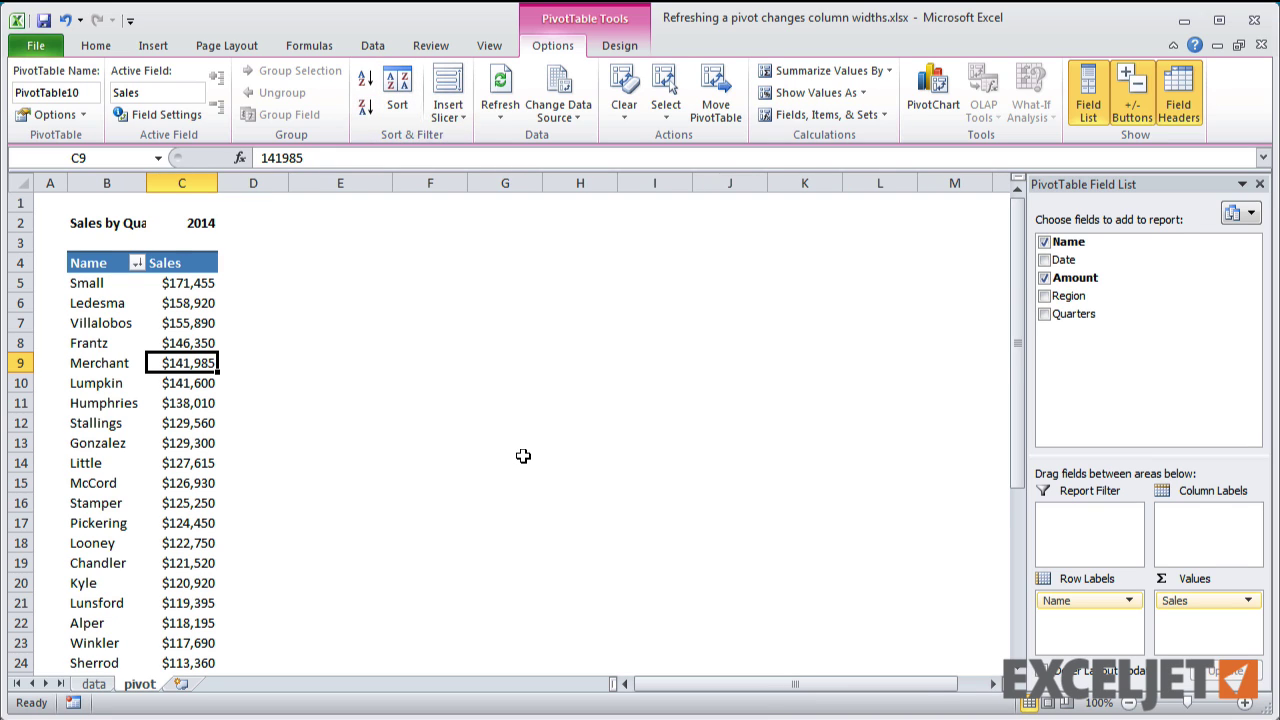
# Step: Turn off Autofit column widths on update in the pivot table's layout and format options
pyautogui.rightClick(103, 363)
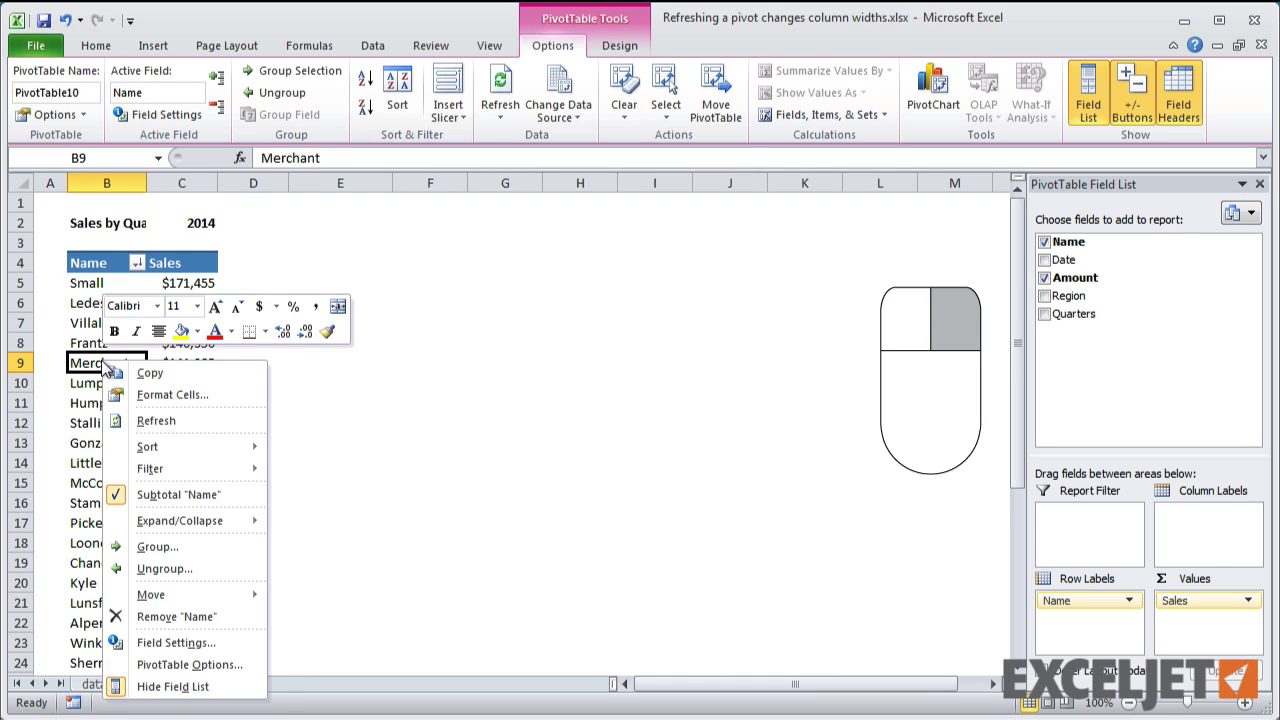
pyautogui.click(228, 663)
pyautogui.moveTo(332, 426); pyautogui.dragTo(575, 230)
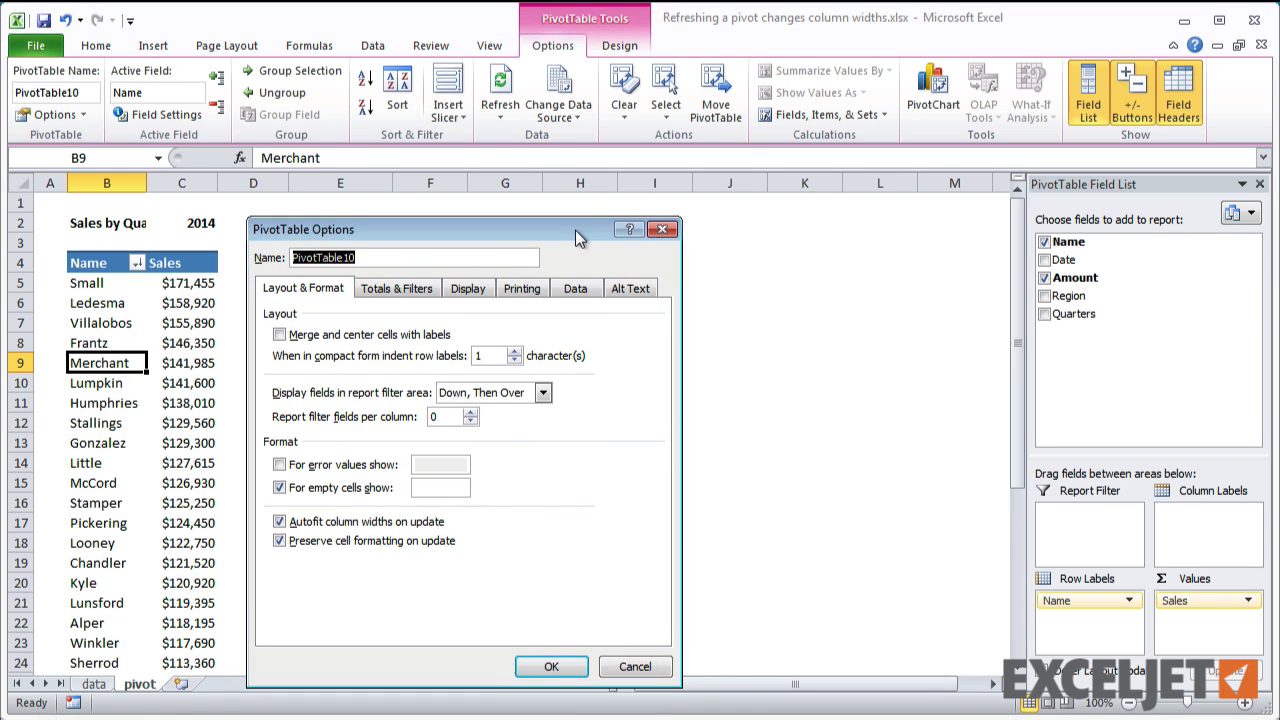
pyautogui.click(413, 523)
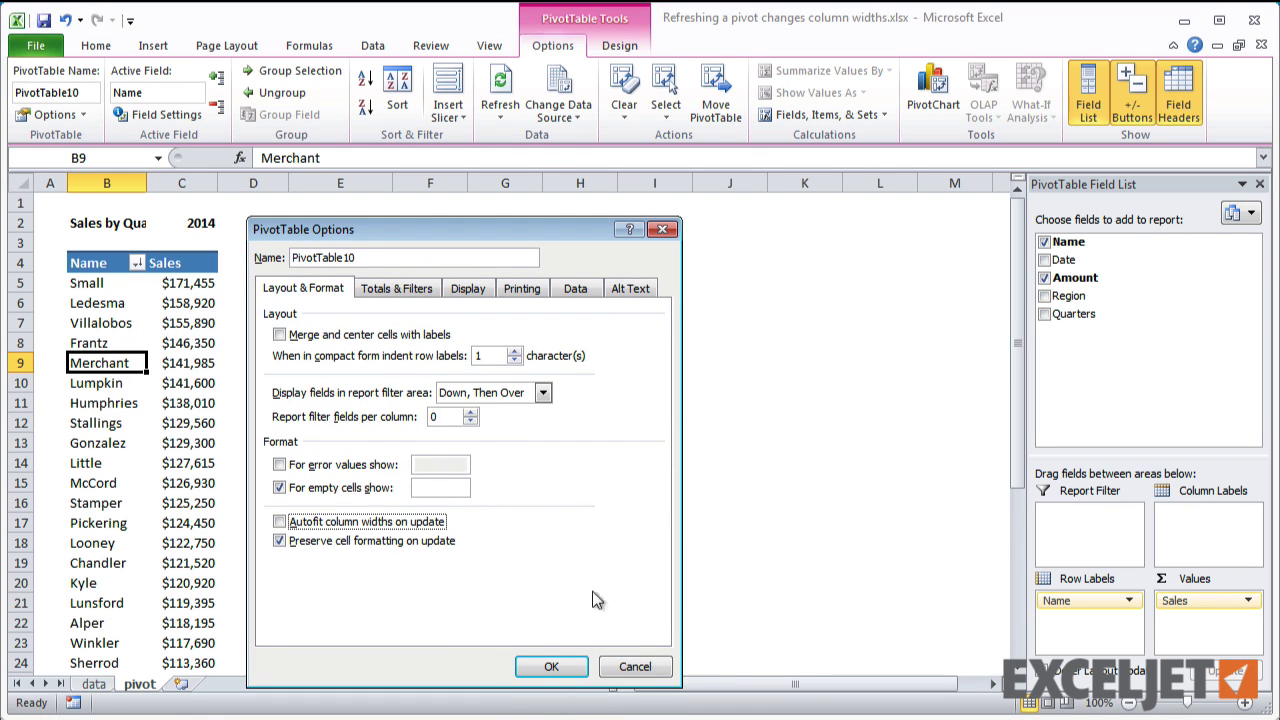
pyautogui.click(551, 666)
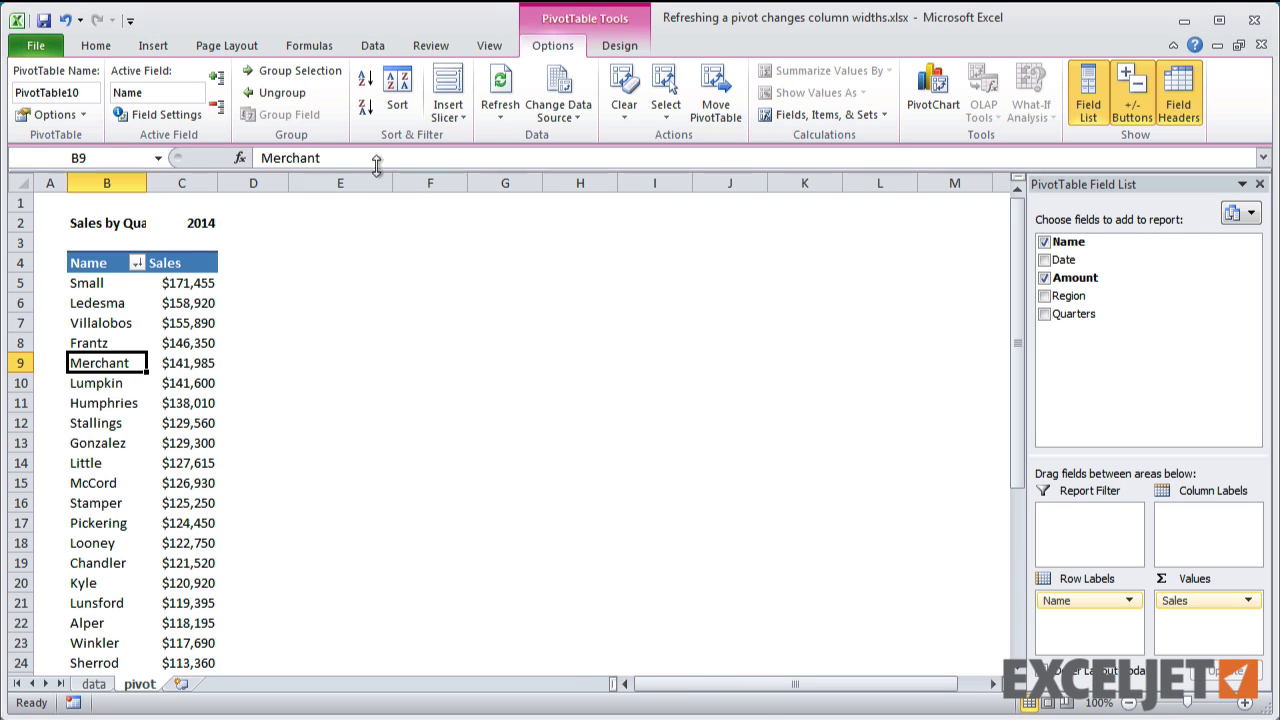
# Step: Sort the Name field from Z to A, and re-sort it from A to Z
pyautogui.click(365, 106)
pyautogui.click(365, 78)
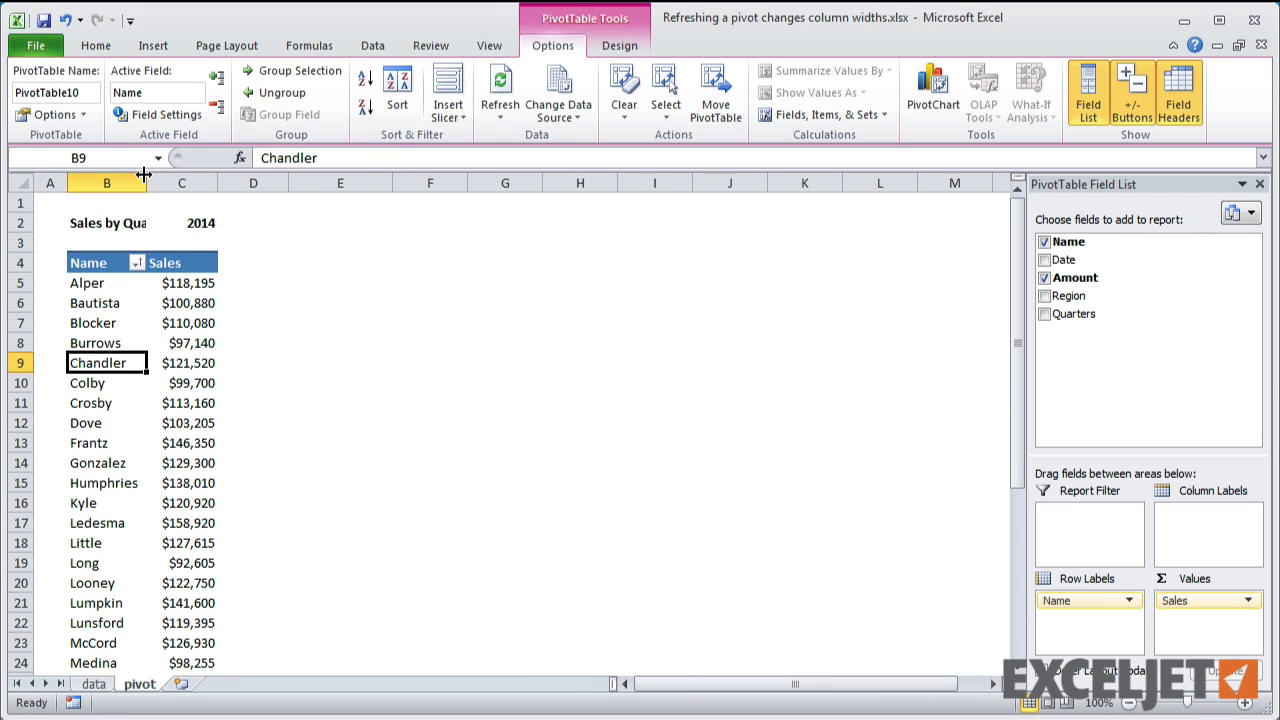
# Step: Widen column B to fit the Sales by Quarter title and refresh the pivot table
pyautogui.moveTo(146, 183); pyautogui.dragTo(189, 181)
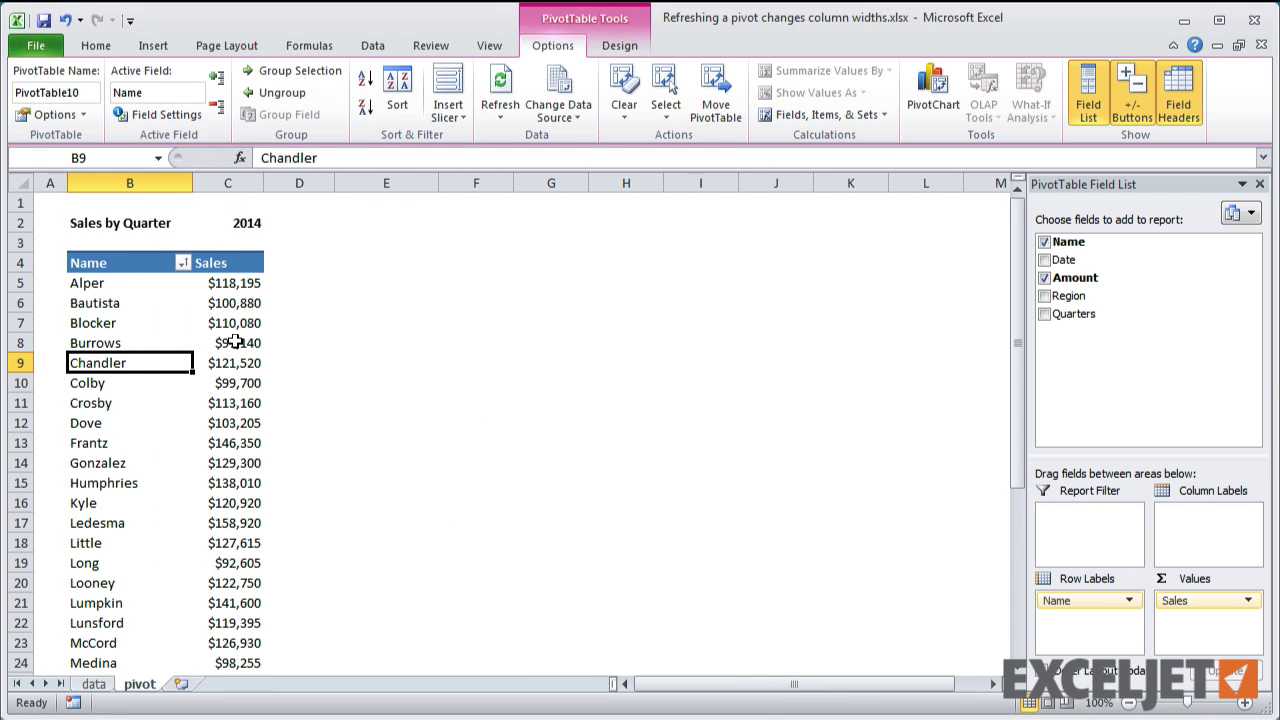
pyautogui.rightClick(148, 322)
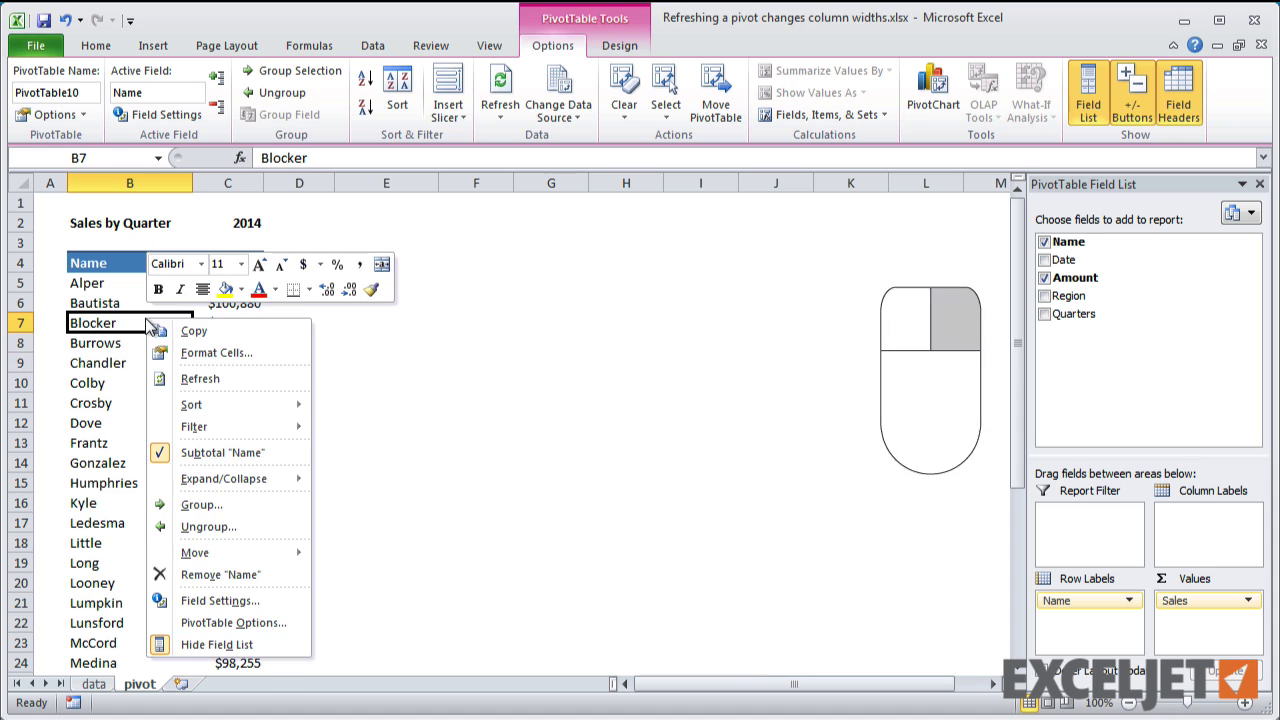
pyautogui.click(198, 378)
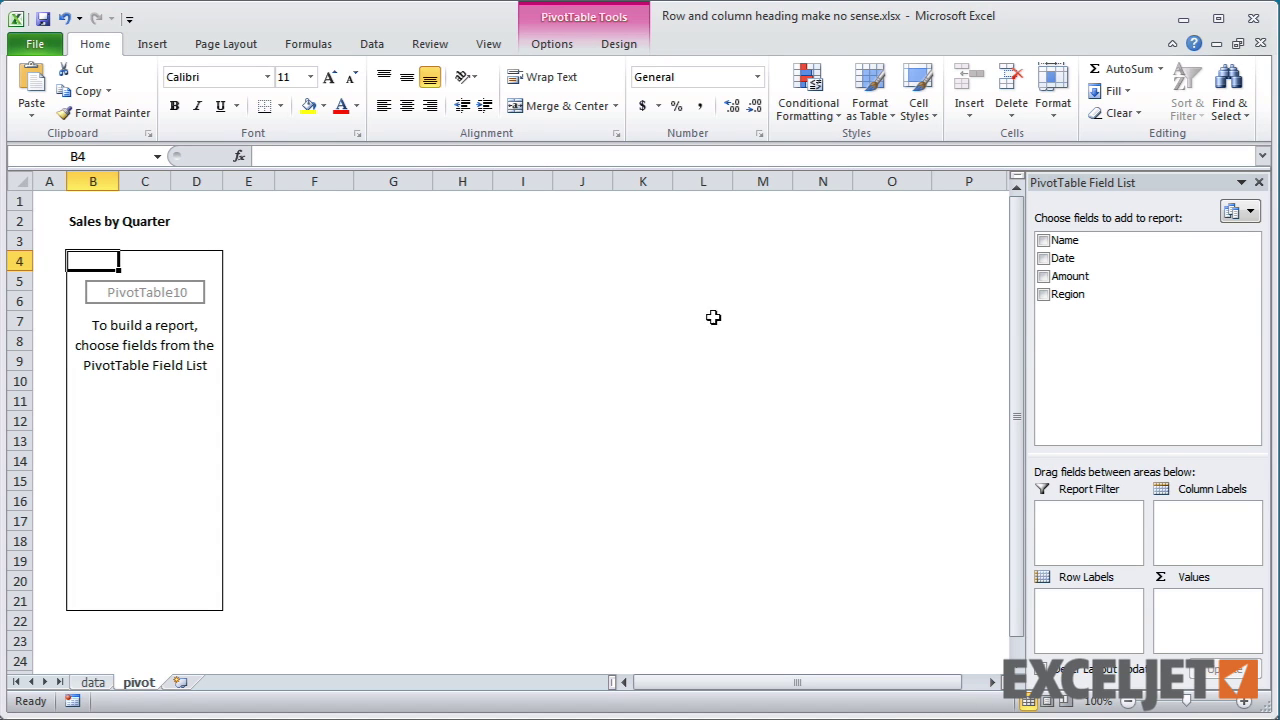
# Step: Build the empty pivot table with Amount as values, Name as row labels and Date as column labels
pyautogui.moveTo(1080, 286); pyautogui.dragTo(1220, 610)
pyautogui.moveTo(1077, 245); pyautogui.dragTo(1092, 624)
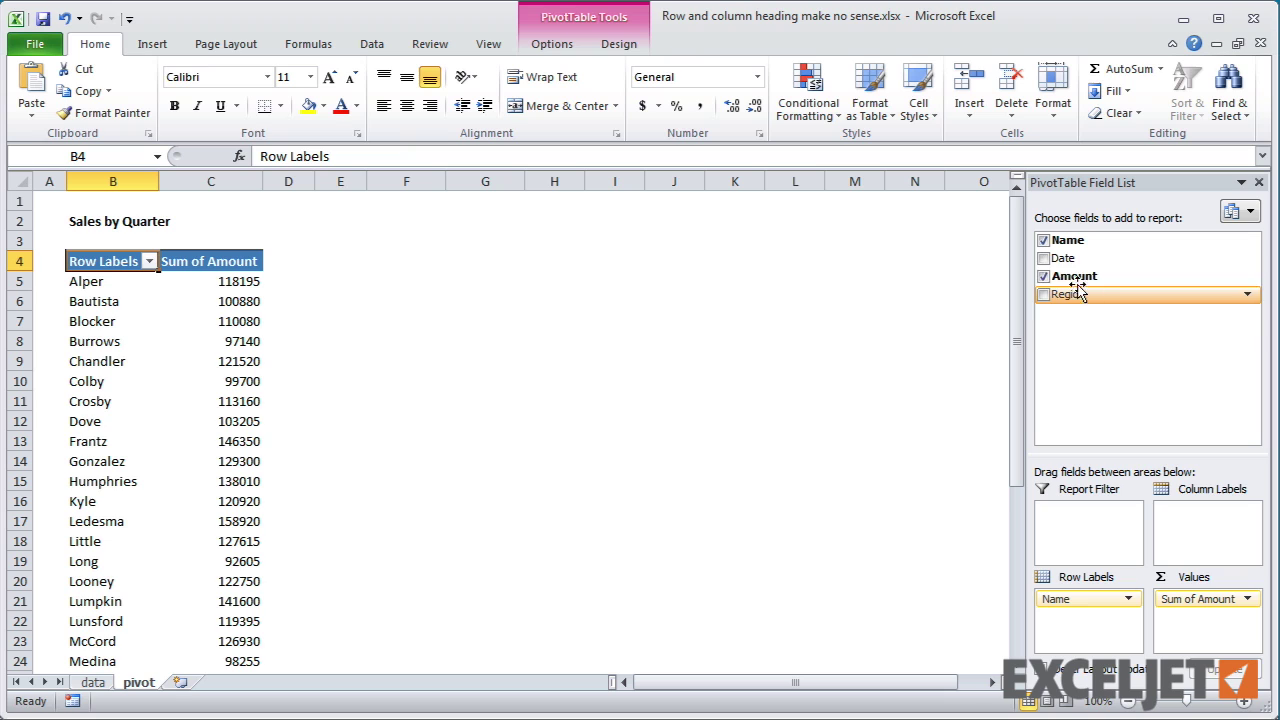
pyautogui.moveTo(1065, 259); pyautogui.dragTo(1179, 528)
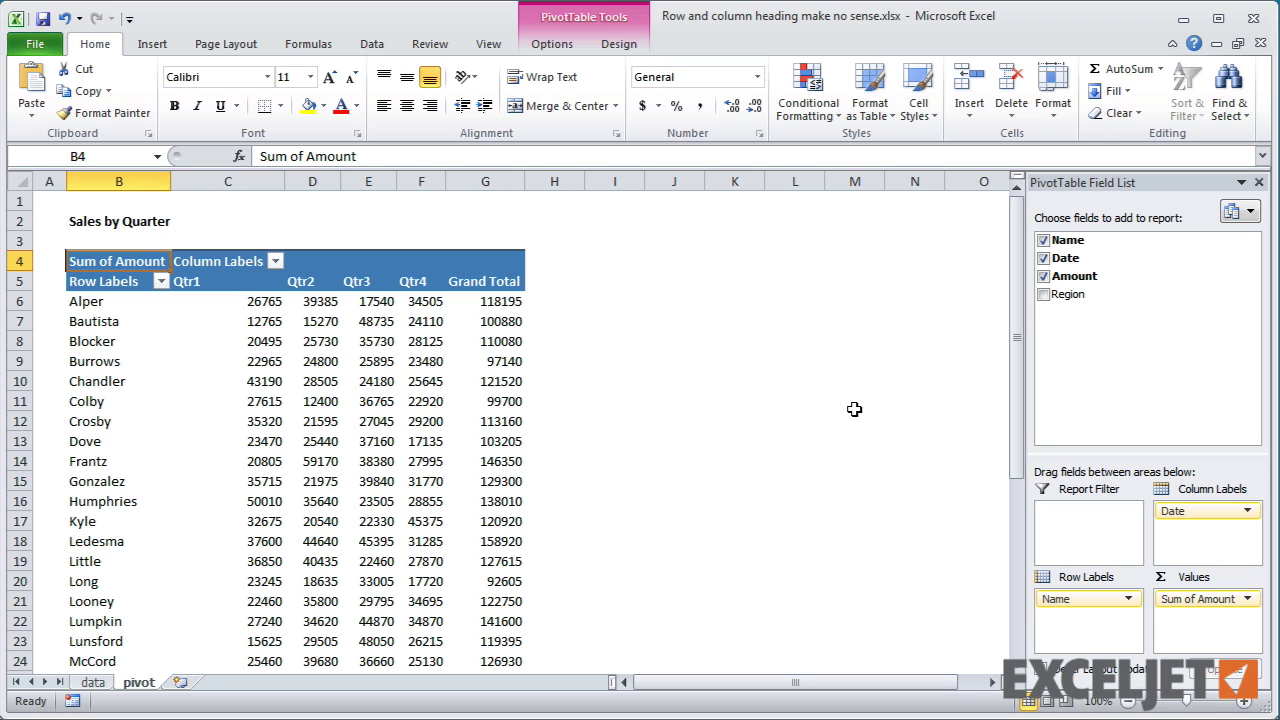
# Step: Hide the pivot table's field headers and show them again
pyautogui.click(553, 44)
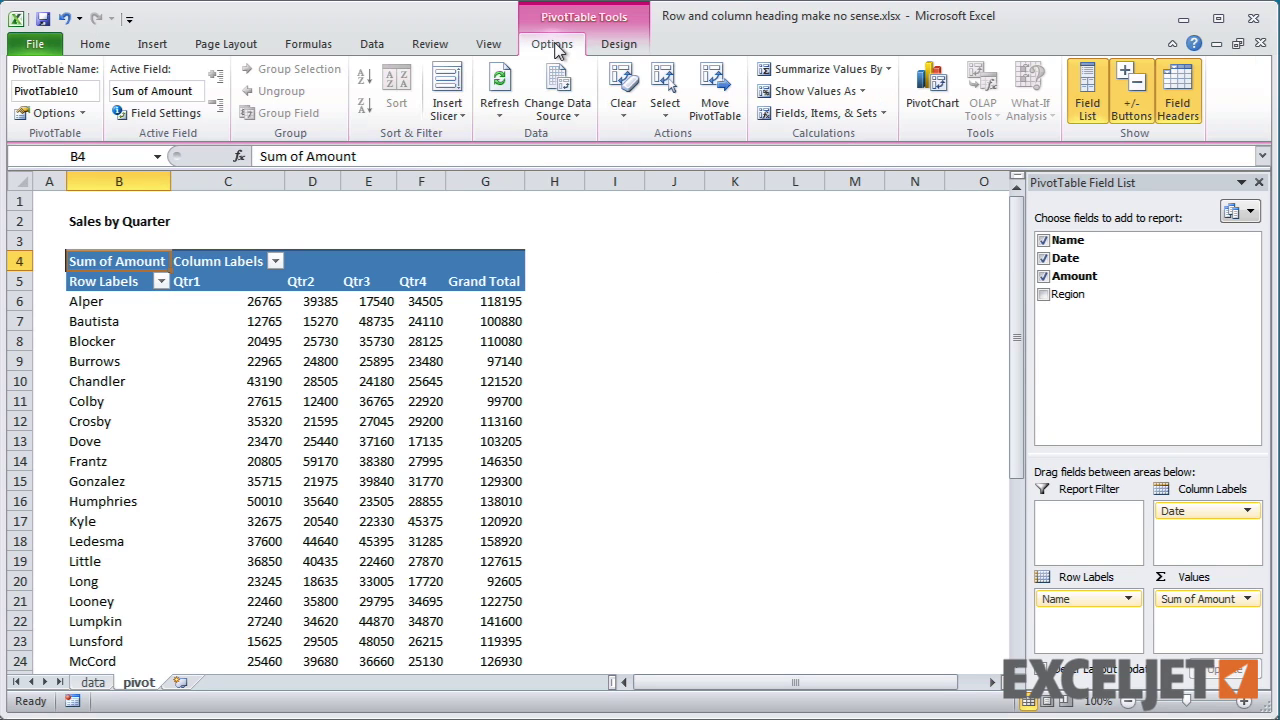
pyautogui.click(1184, 94)
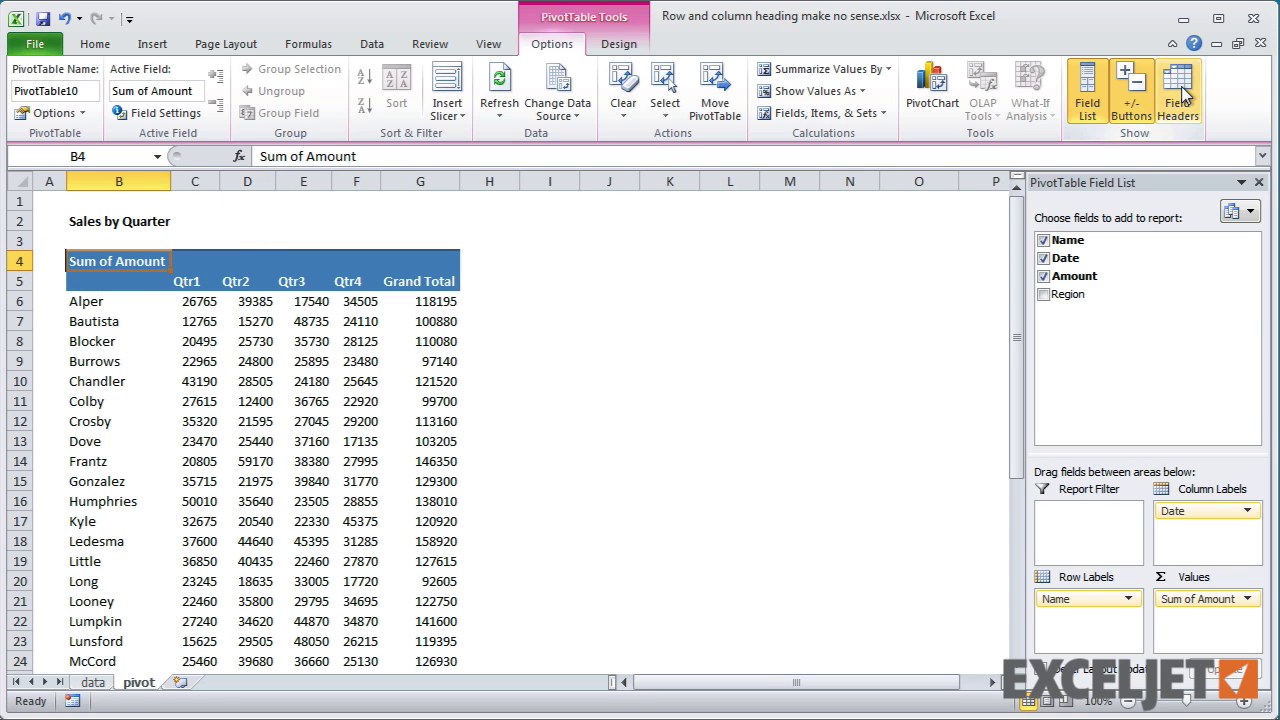
pyautogui.click(1184, 94)
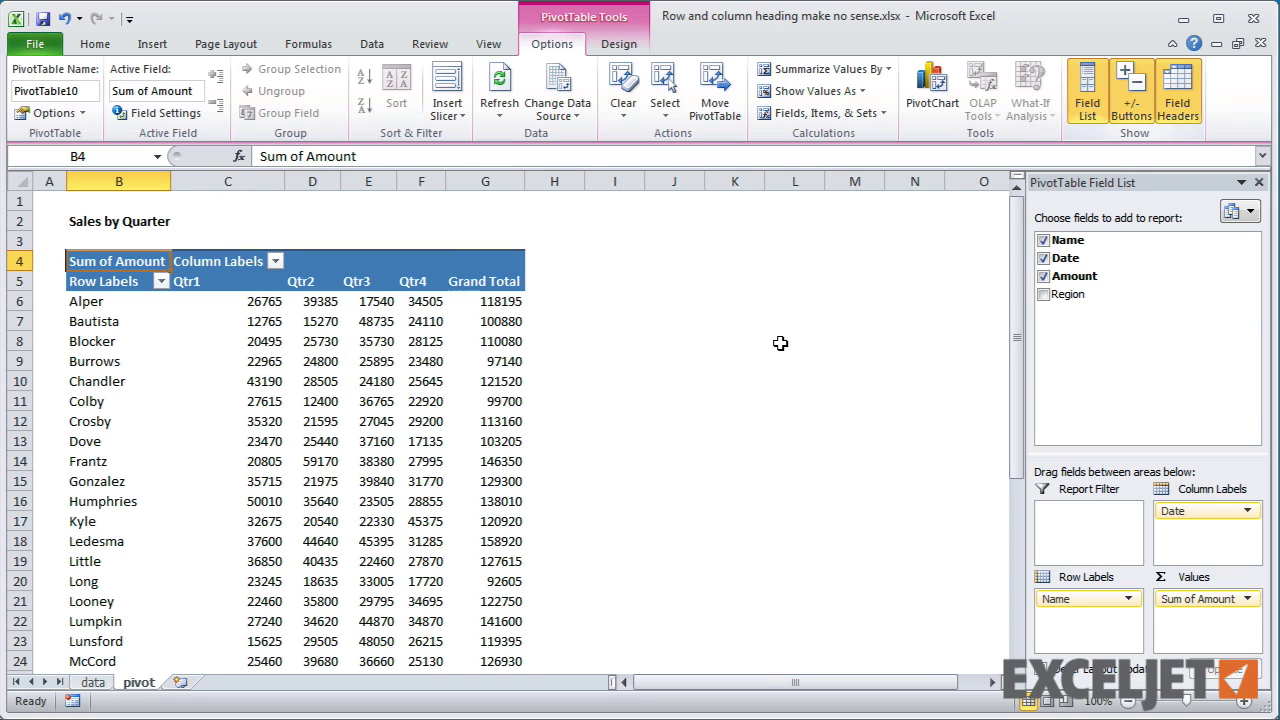
# Step: Change the pivot table's report layout to Outline Form
pyautogui.click(617, 45)
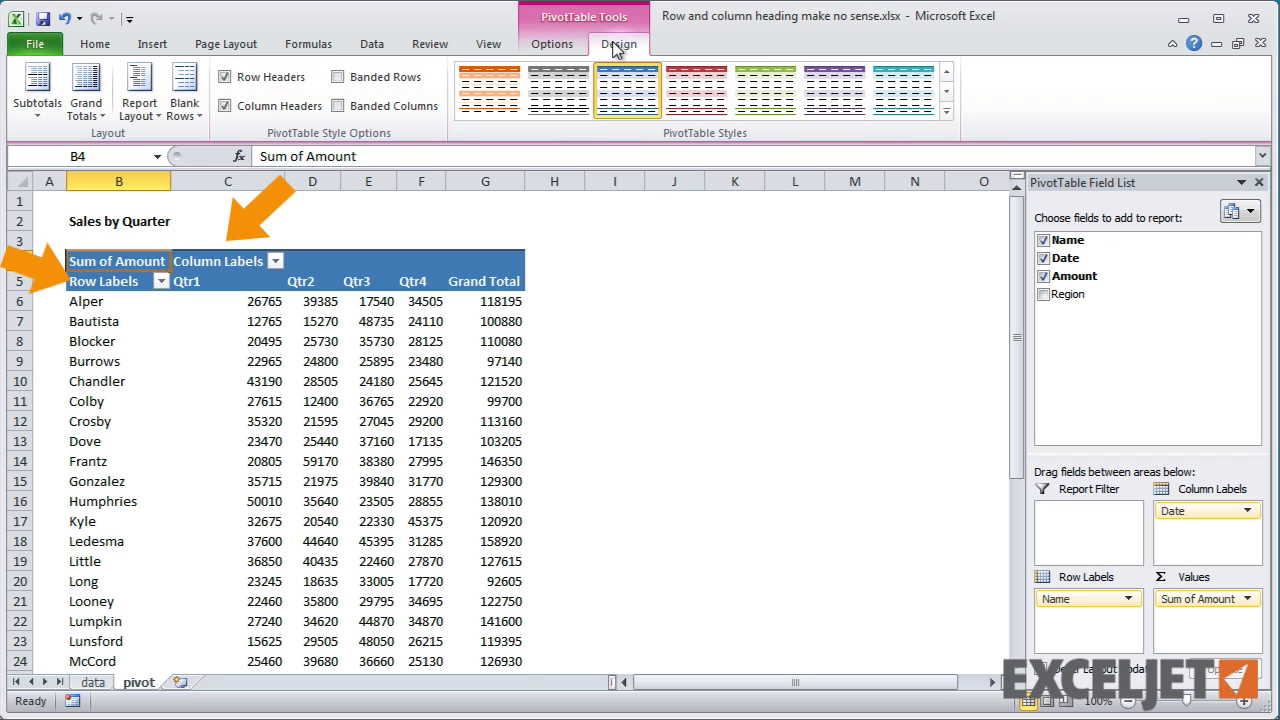
pyautogui.click(139, 100)
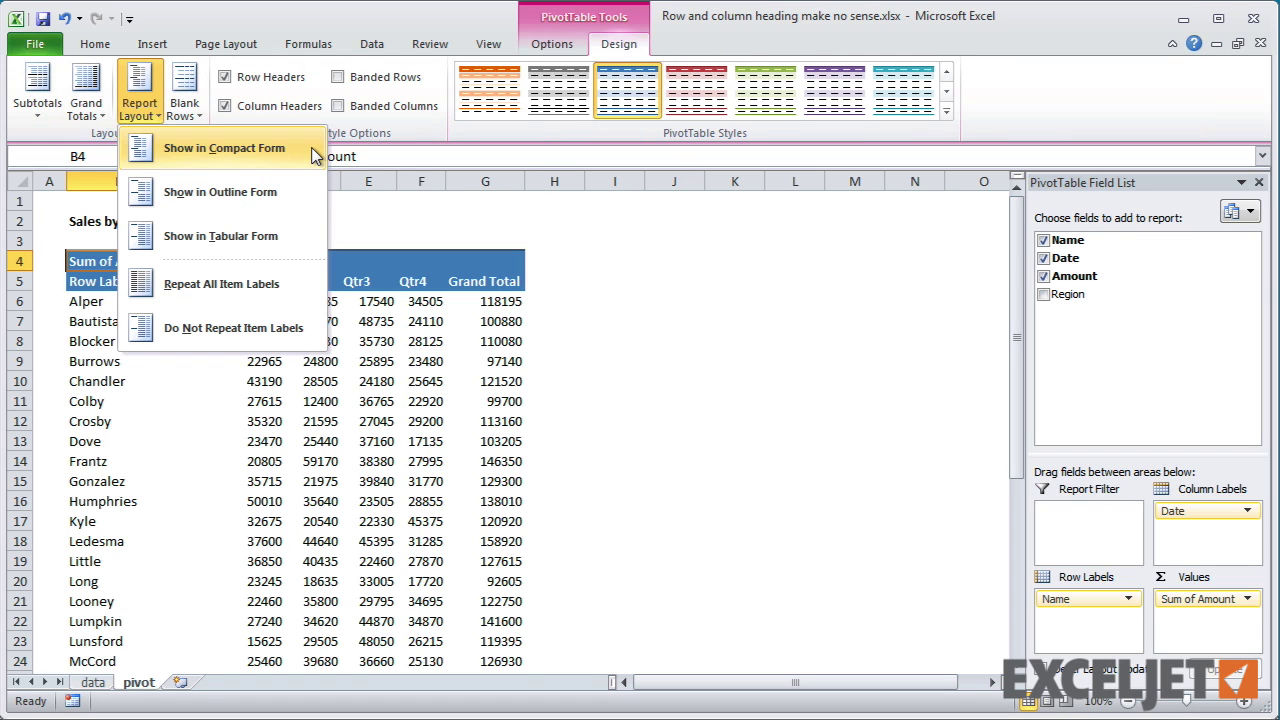
pyautogui.click(287, 204)
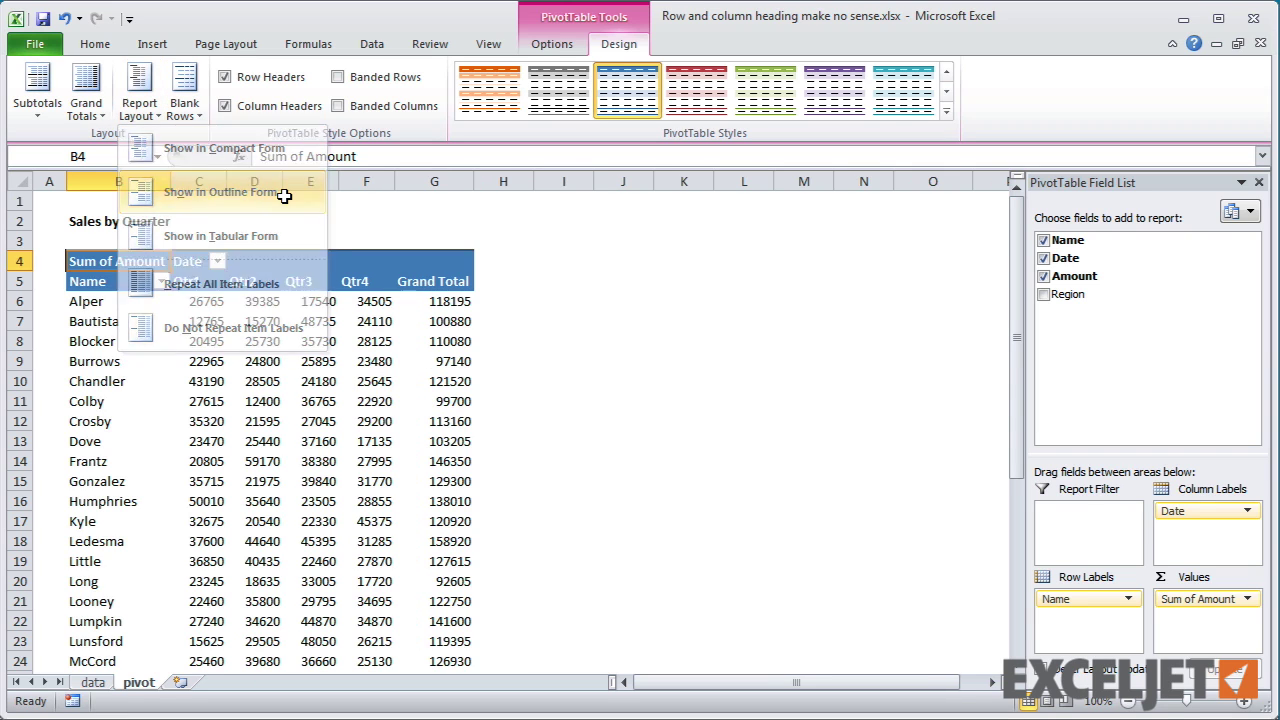